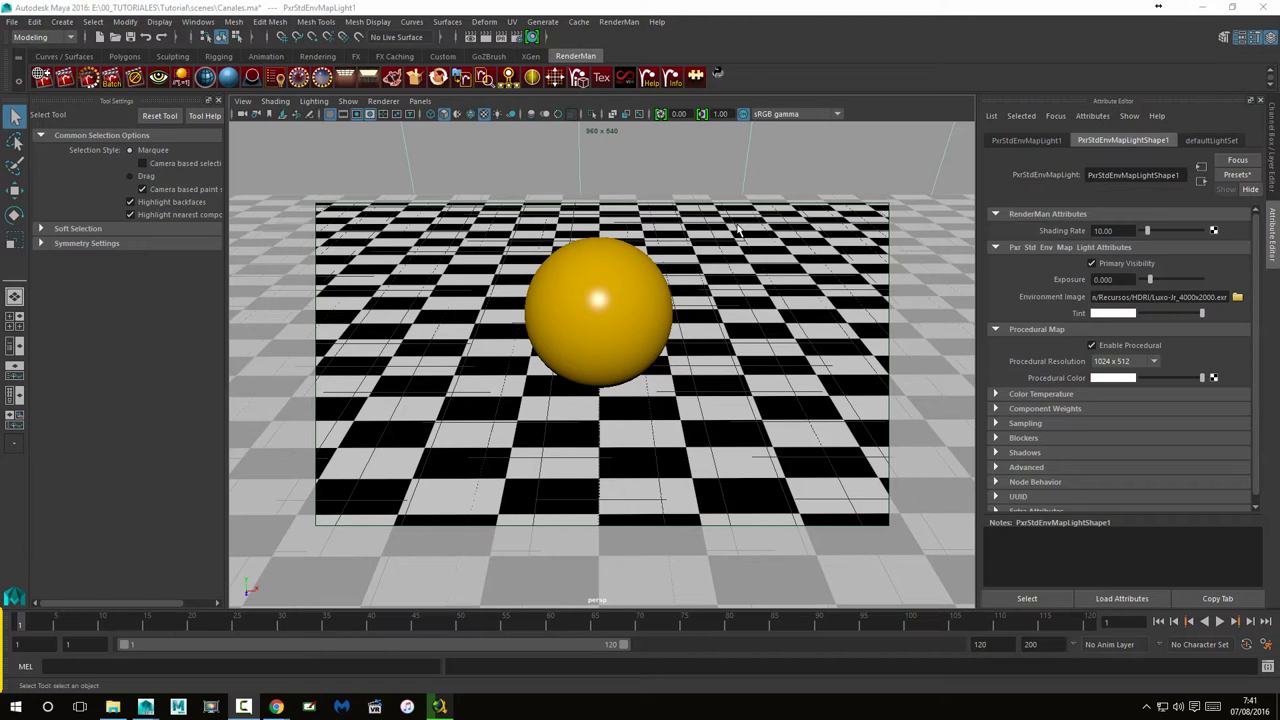
# Inspect the floor's Suelo material Roughness, then select the yellow sphere and the environment light
pyautogui.click(717, 310)
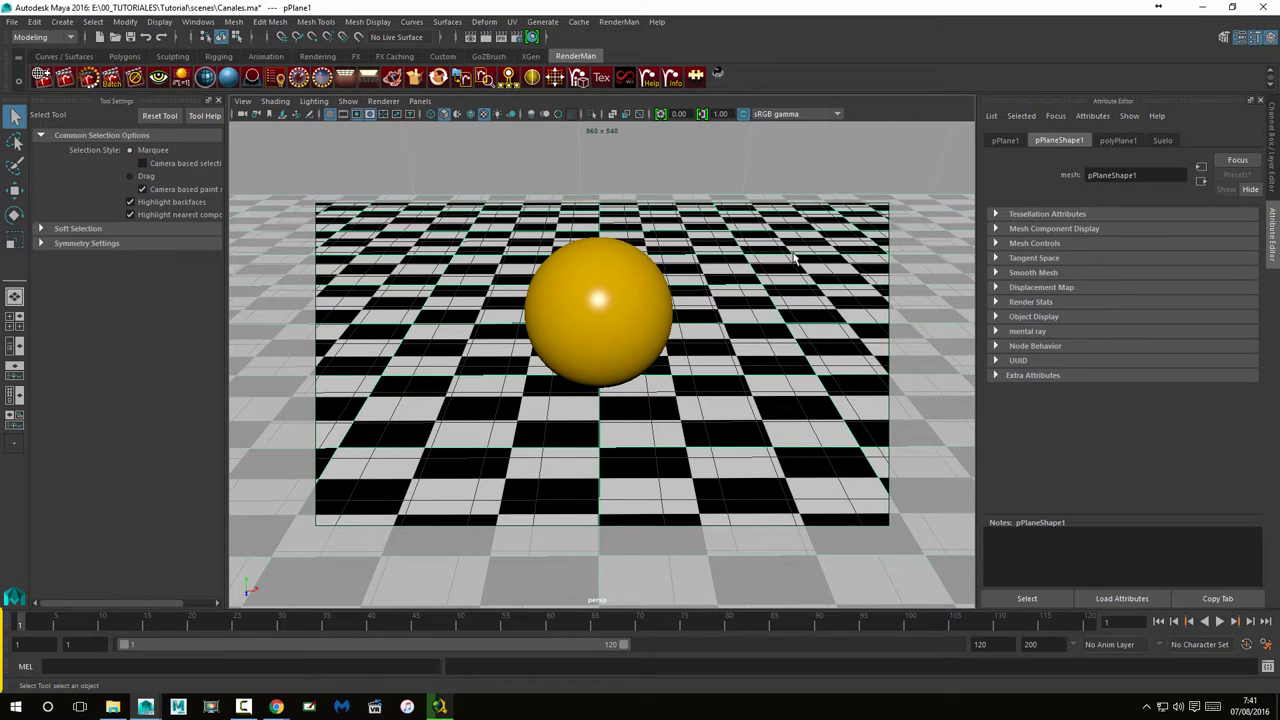
pyautogui.click(1161, 139)
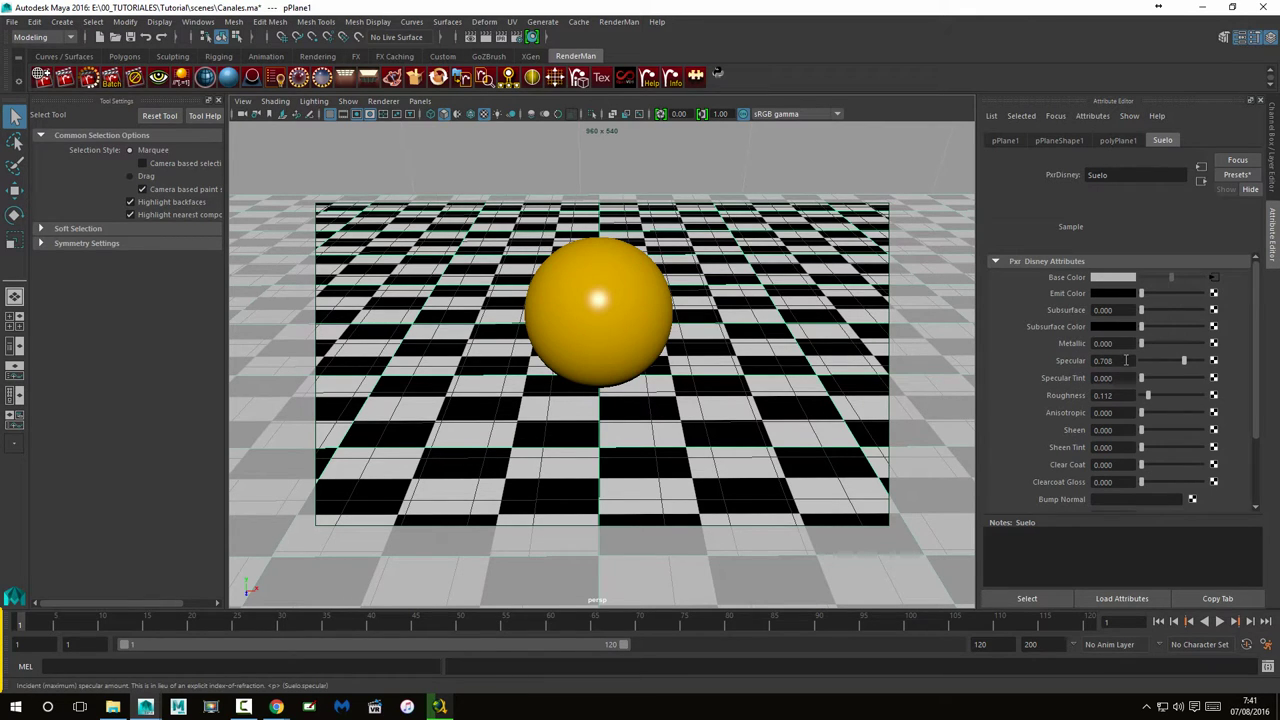
pyautogui.moveTo(1120, 395); pyautogui.dragTo(1103, 399)
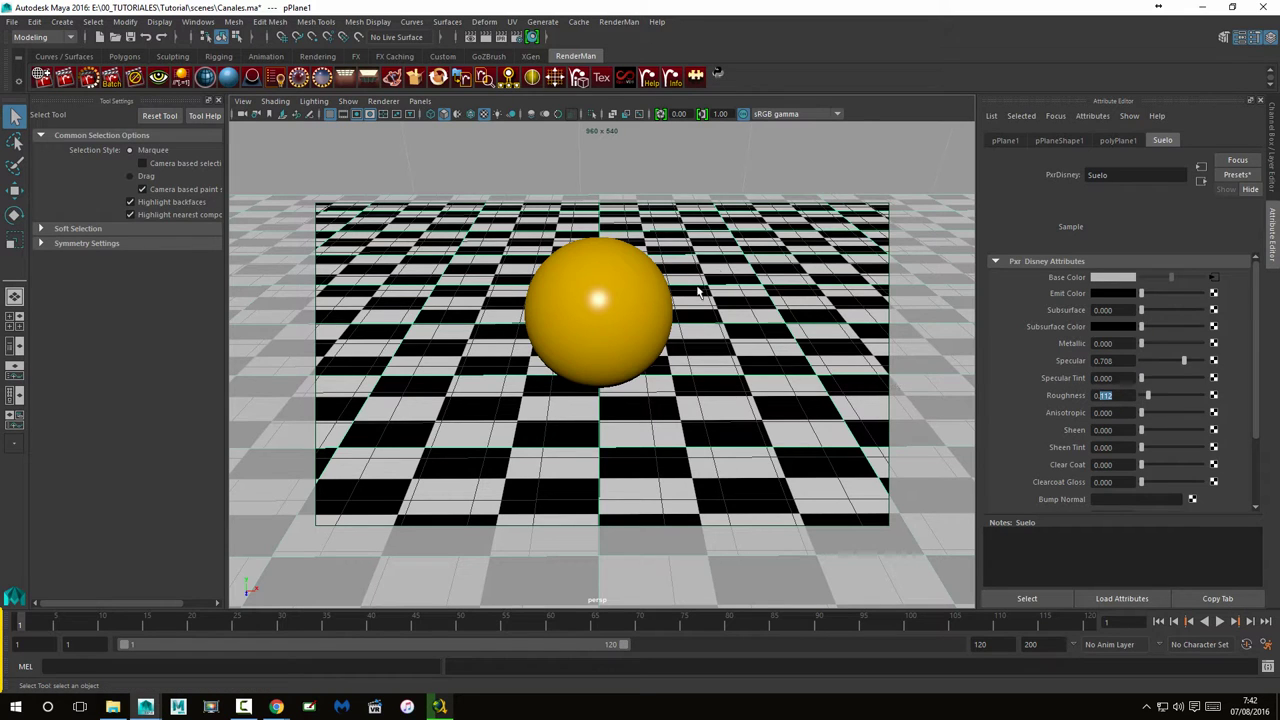
pyautogui.click(622, 287)
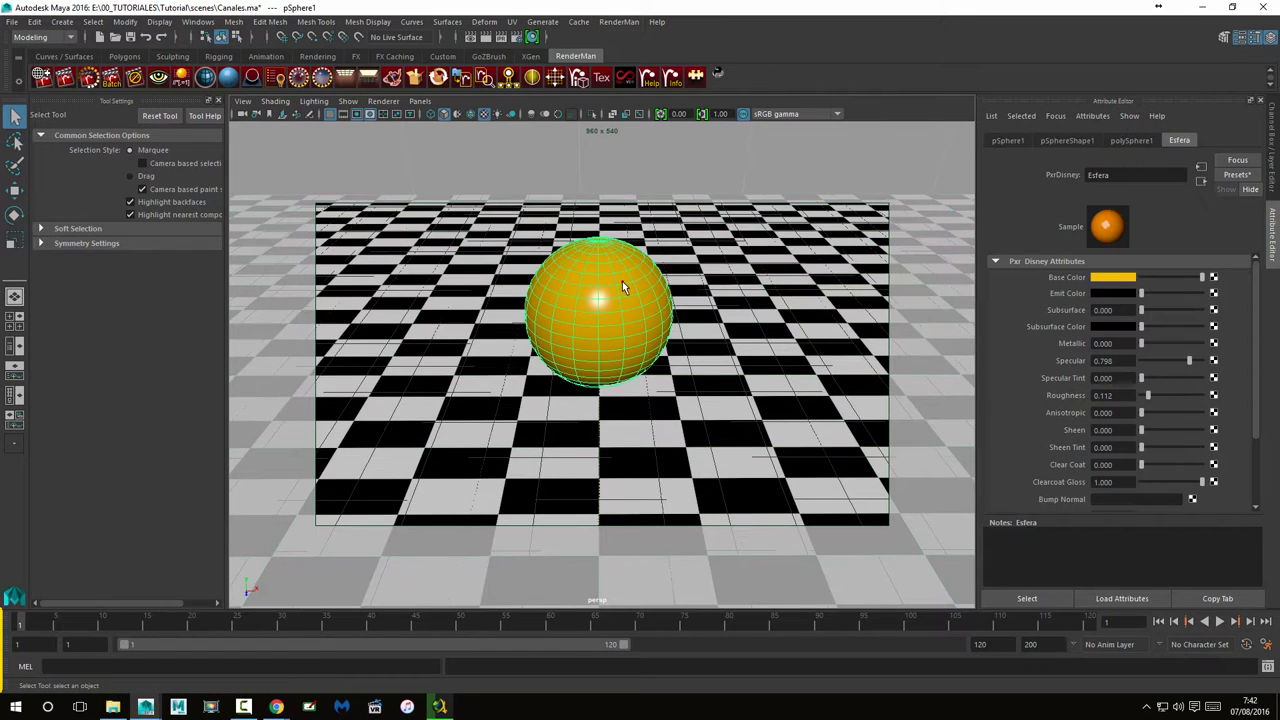
pyautogui.click(622, 285)
pyautogui.moveTo(592, 168); pyautogui.dragTo(593, 165)
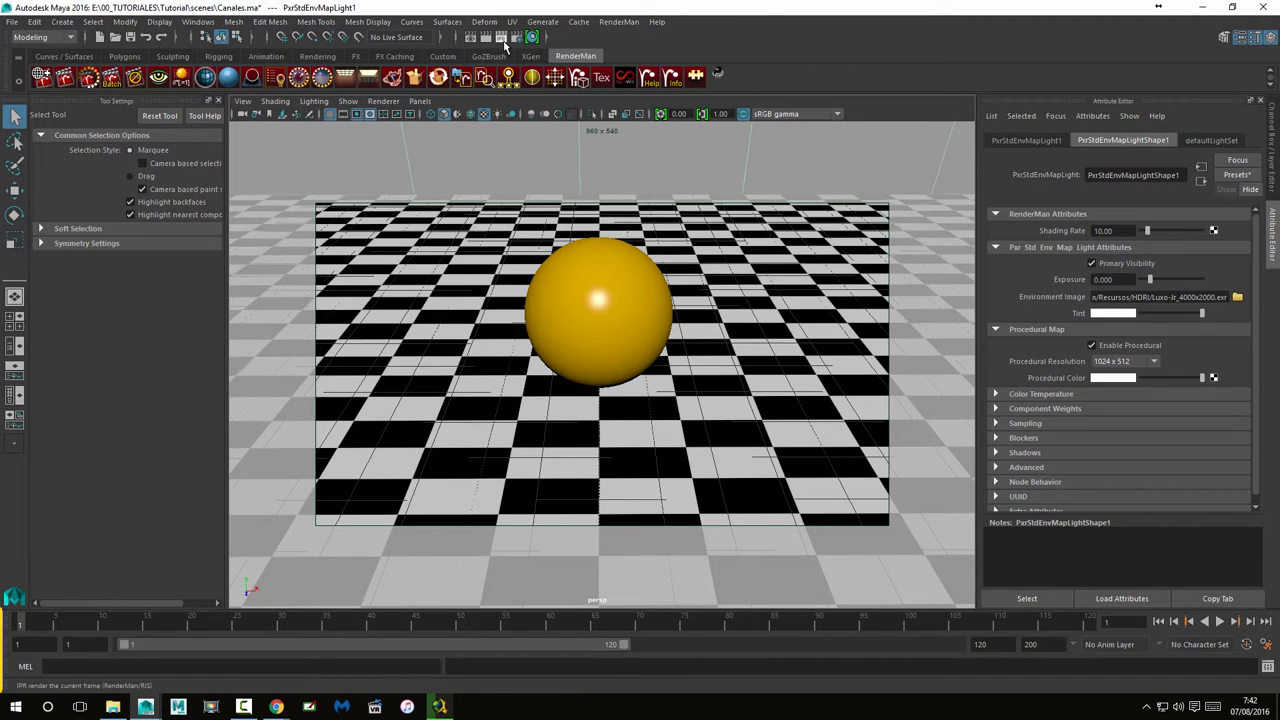
# Render the current frame, then close the render viewer and discard the session
pyautogui.click(508, 76)
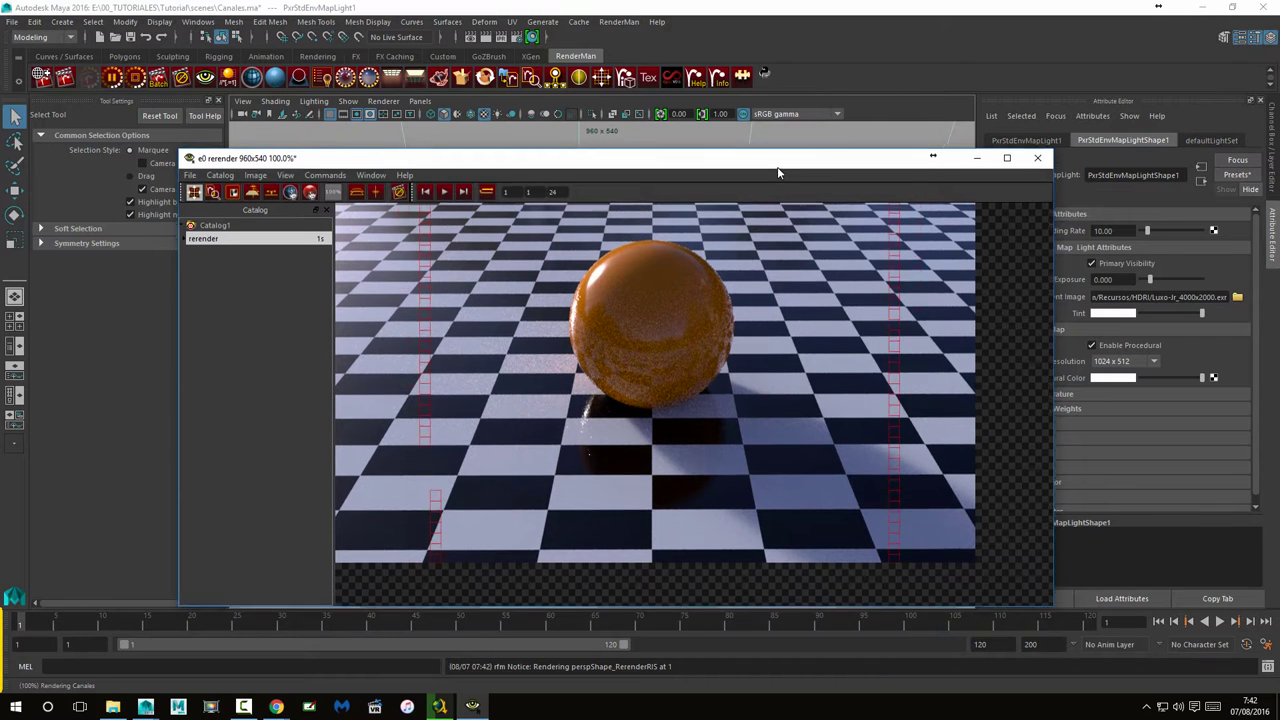
pyautogui.moveTo(782, 167); pyautogui.dragTo(782, 150)
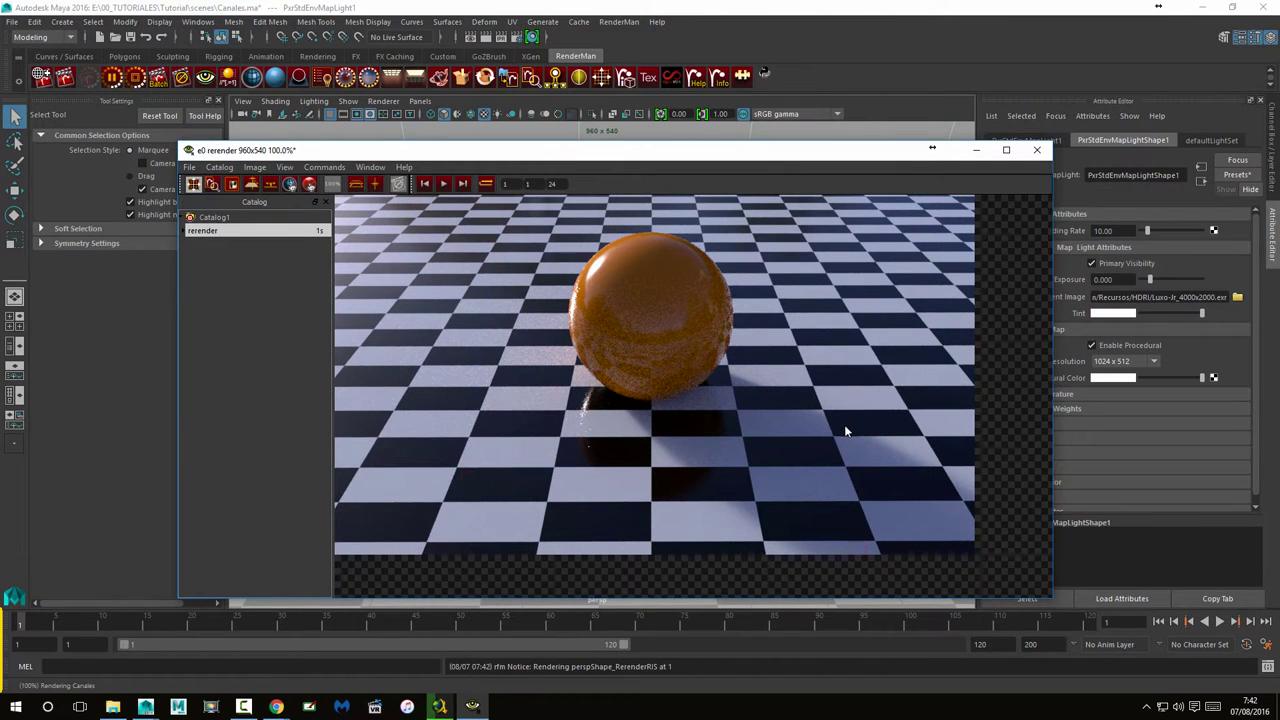
pyautogui.click(1037, 150)
pyautogui.click(672, 374)
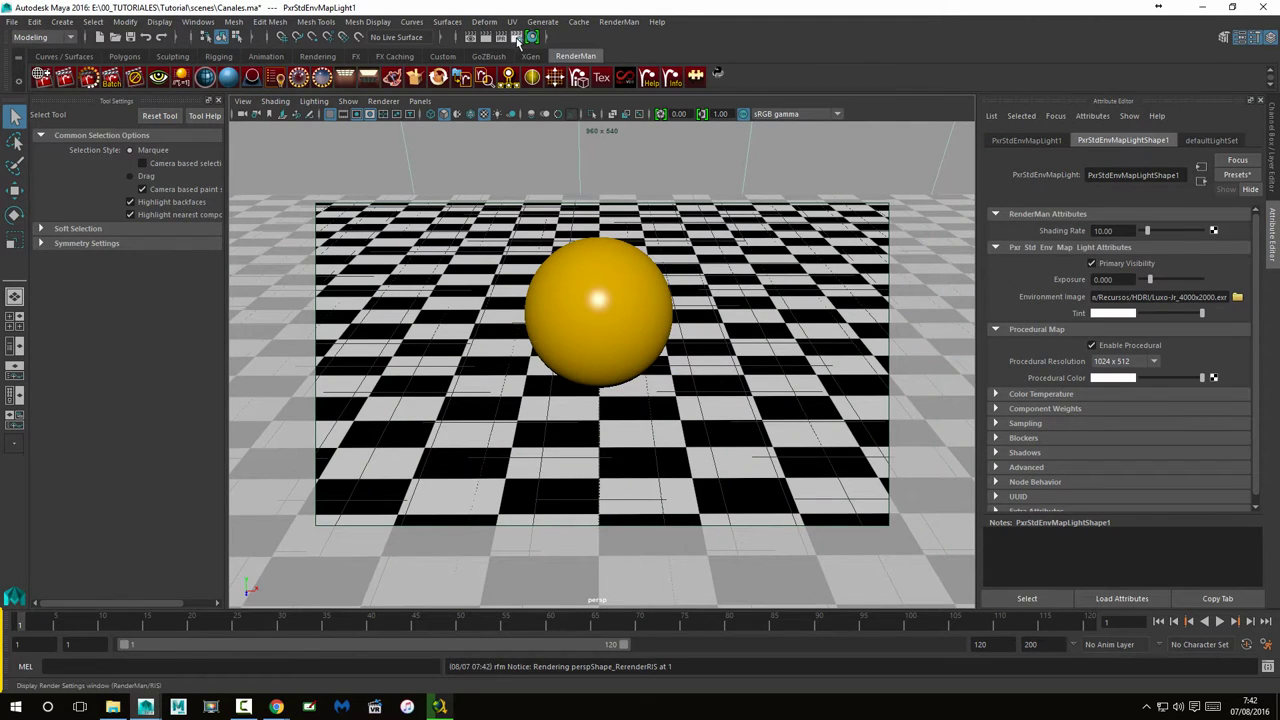
# Review the common file output settings in Render Settings
pyautogui.click(517, 37)
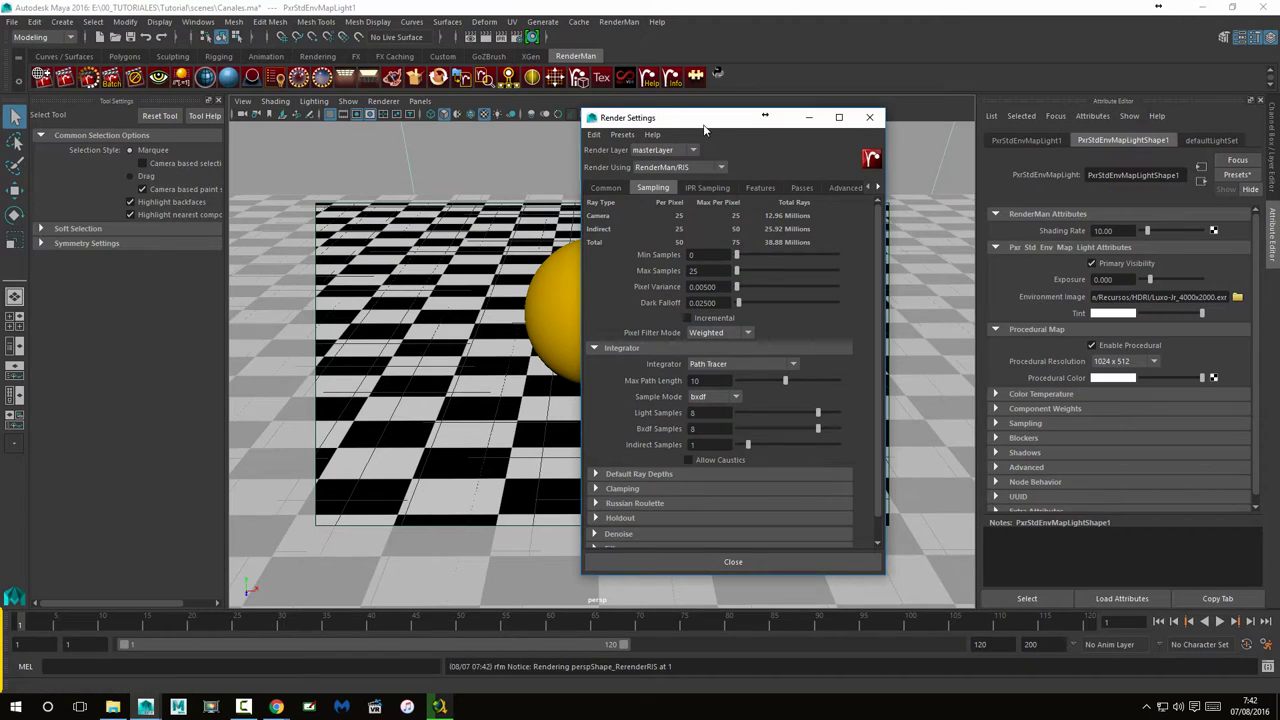
pyautogui.moveTo(690, 115); pyautogui.dragTo(772, 131)
pyautogui.click(689, 202)
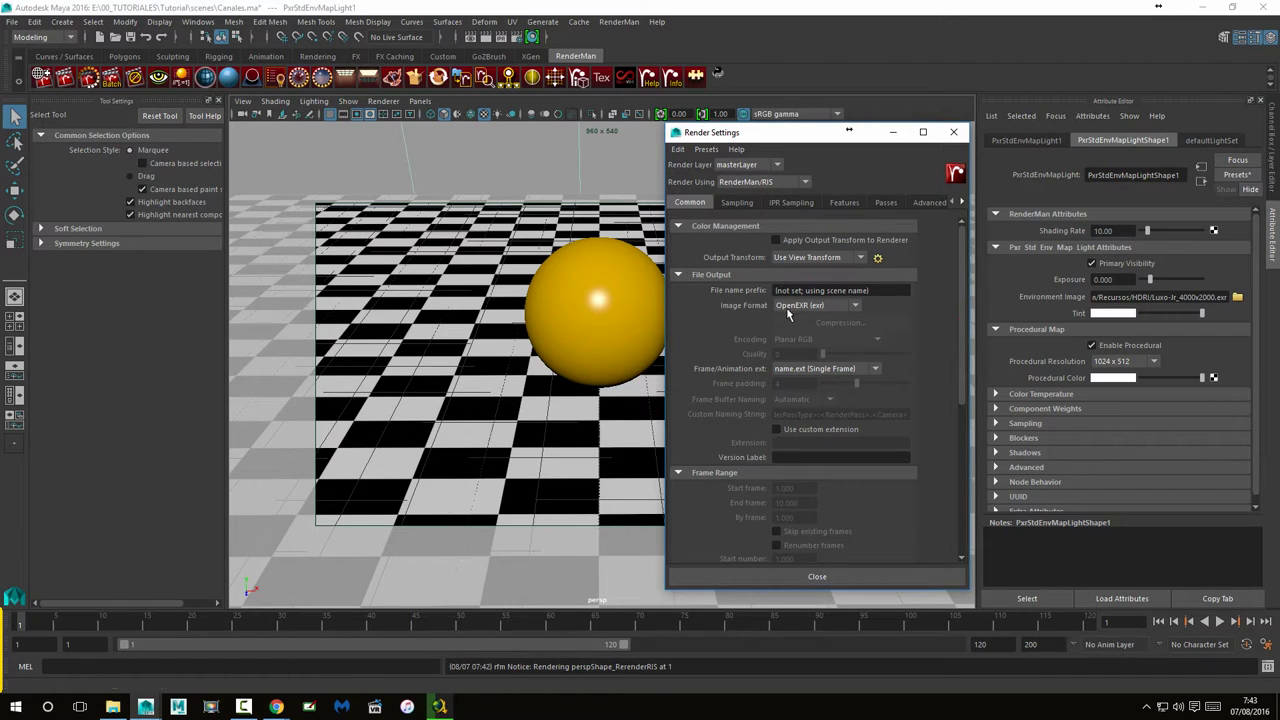
pyautogui.click(957, 137)
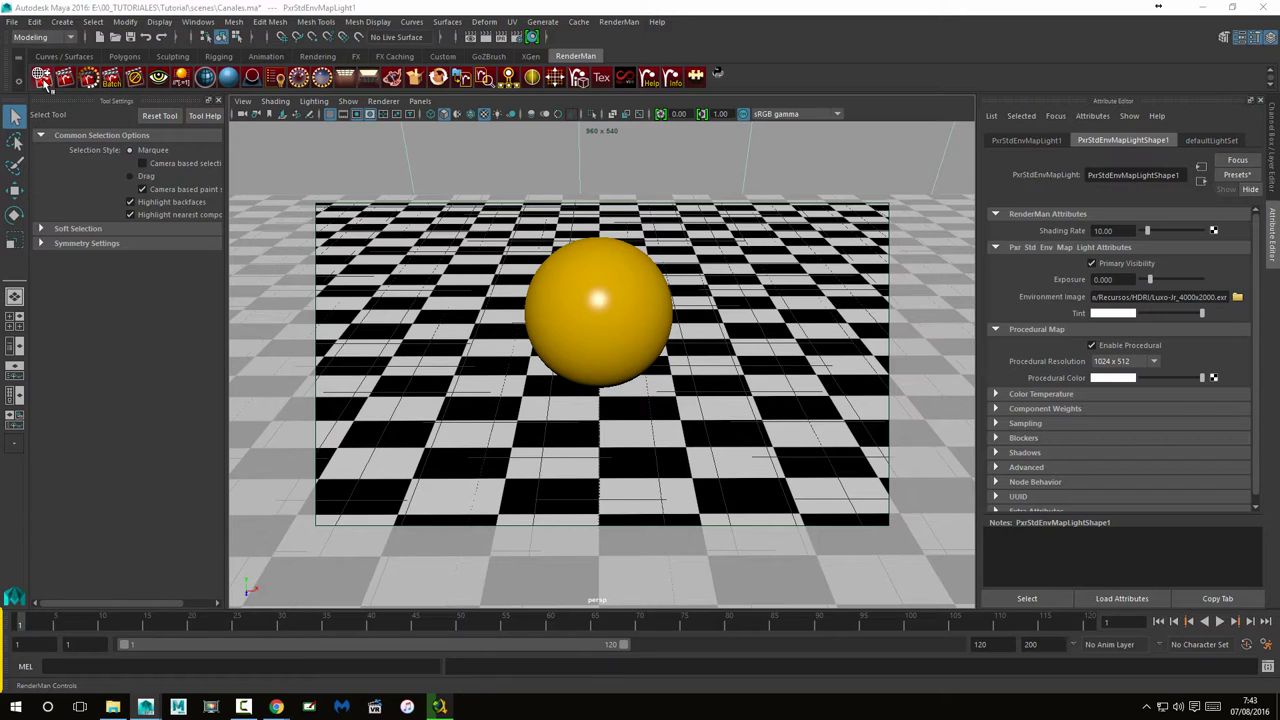
# Show the Final render's outputs, holding only rgba, in an enlarged RenderMan Controls window
pyautogui.click(43, 80)
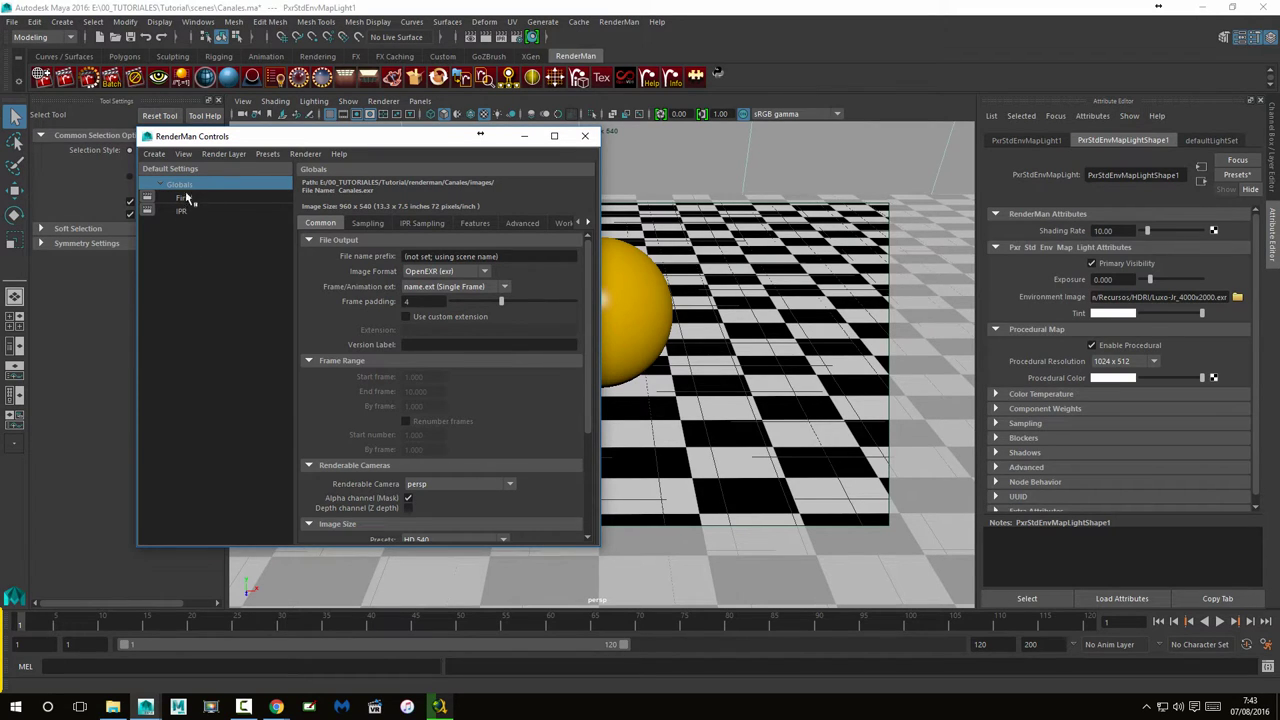
pyautogui.click(190, 199)
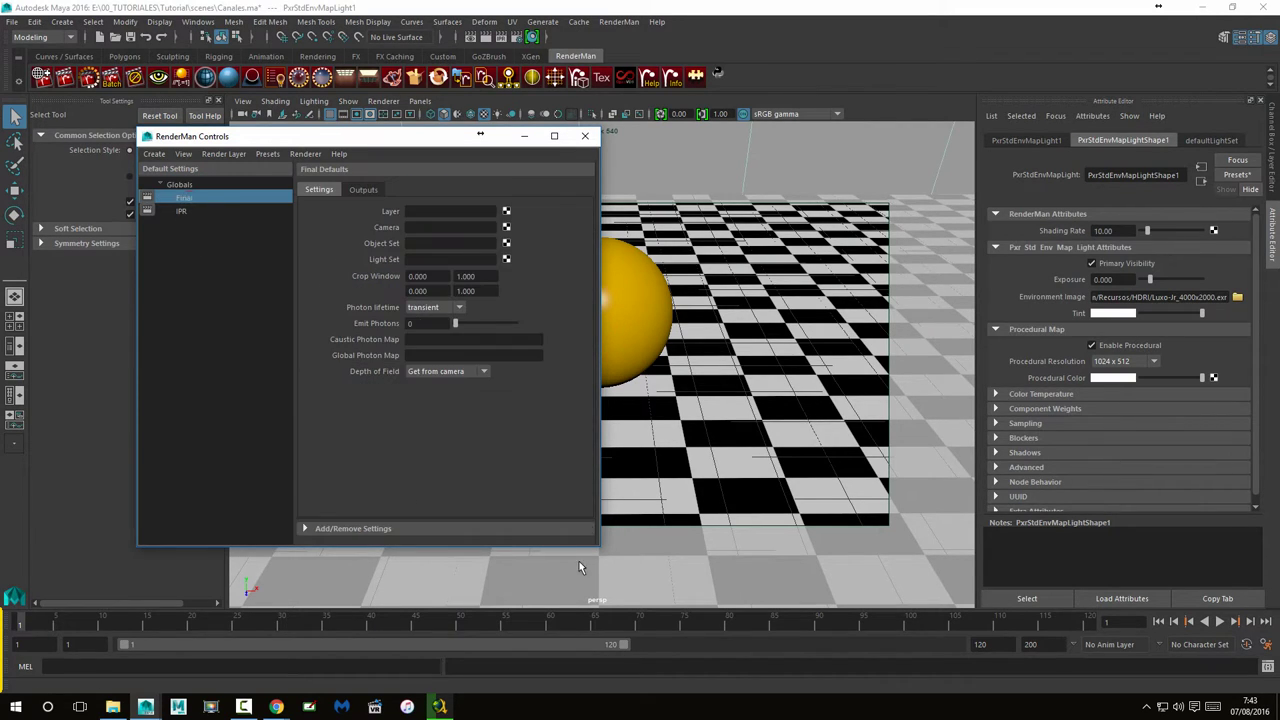
pyautogui.moveTo(598, 546); pyautogui.dragTo(817, 588)
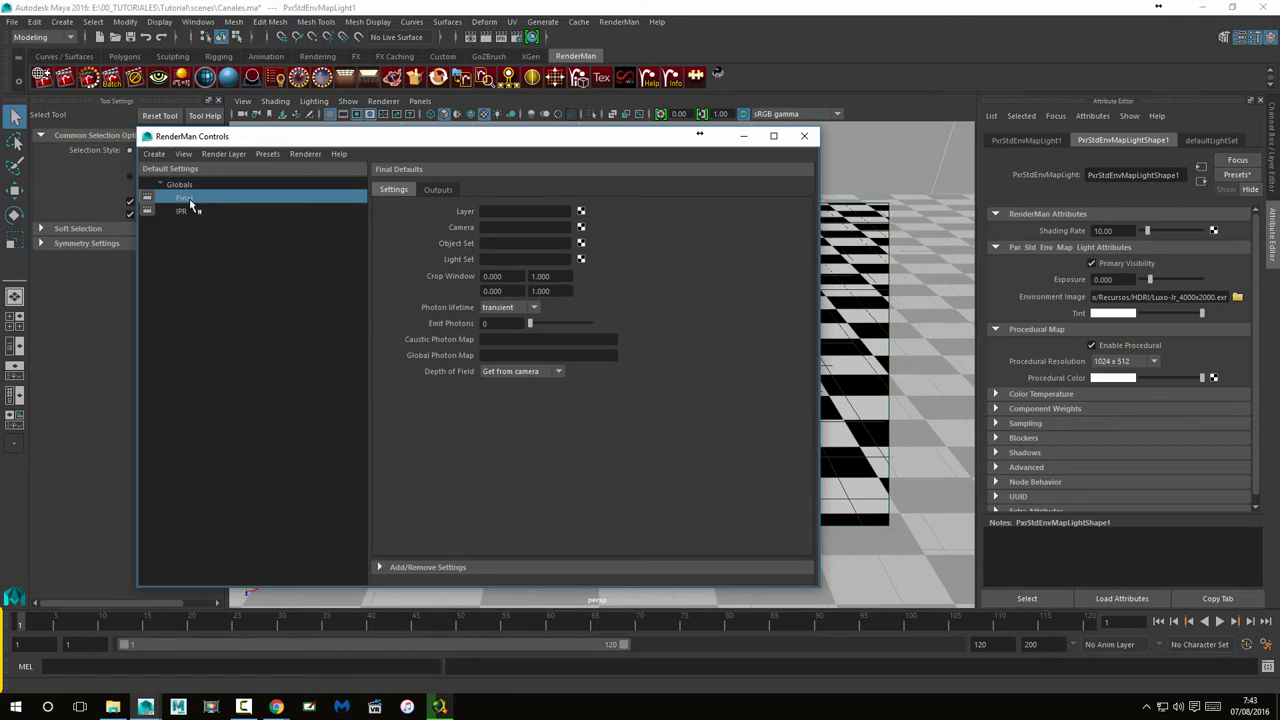
pyautogui.click(437, 190)
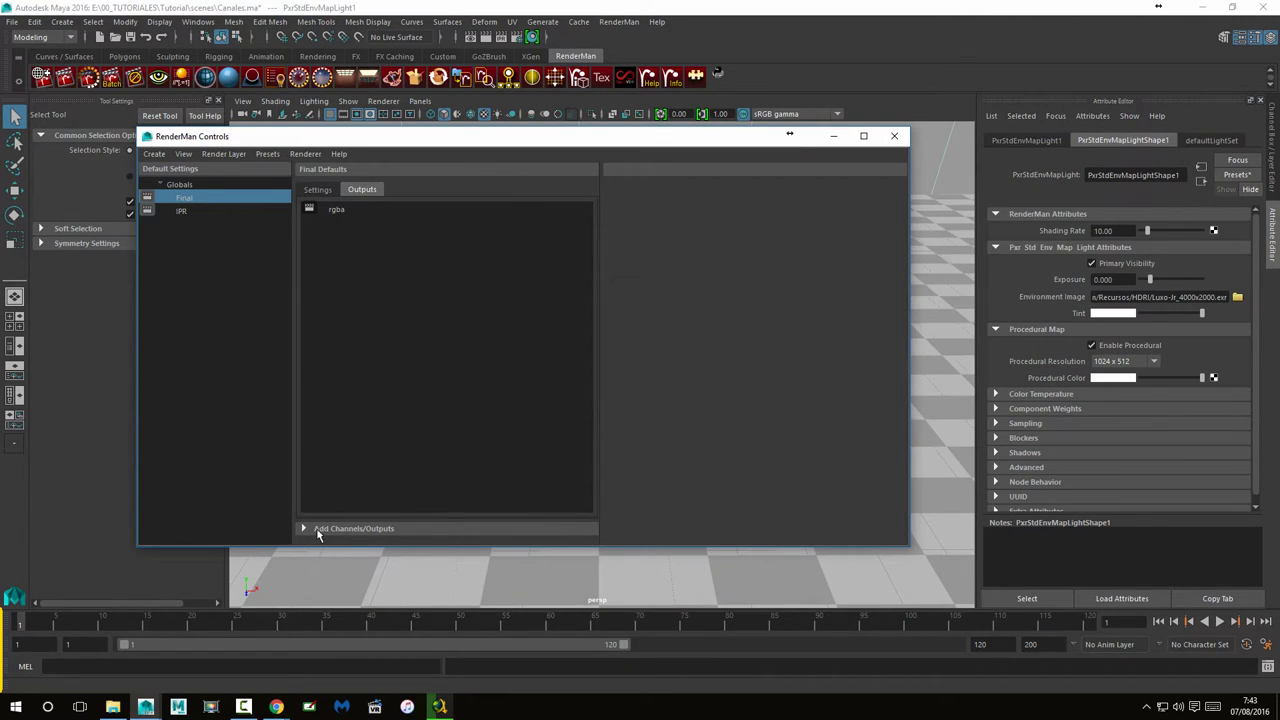
pyautogui.click(373, 530)
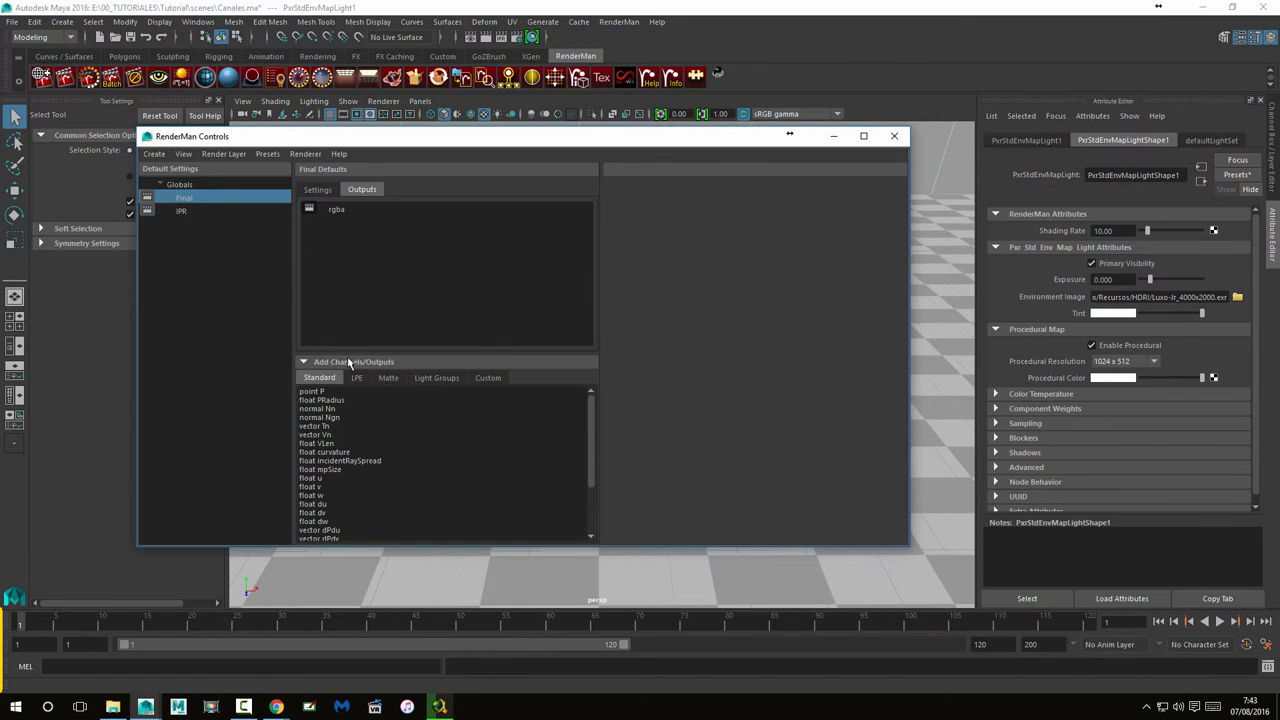
# Browse the addable channels and switch to the LPE channel list
pyautogui.scroll(-1, 588, 412)
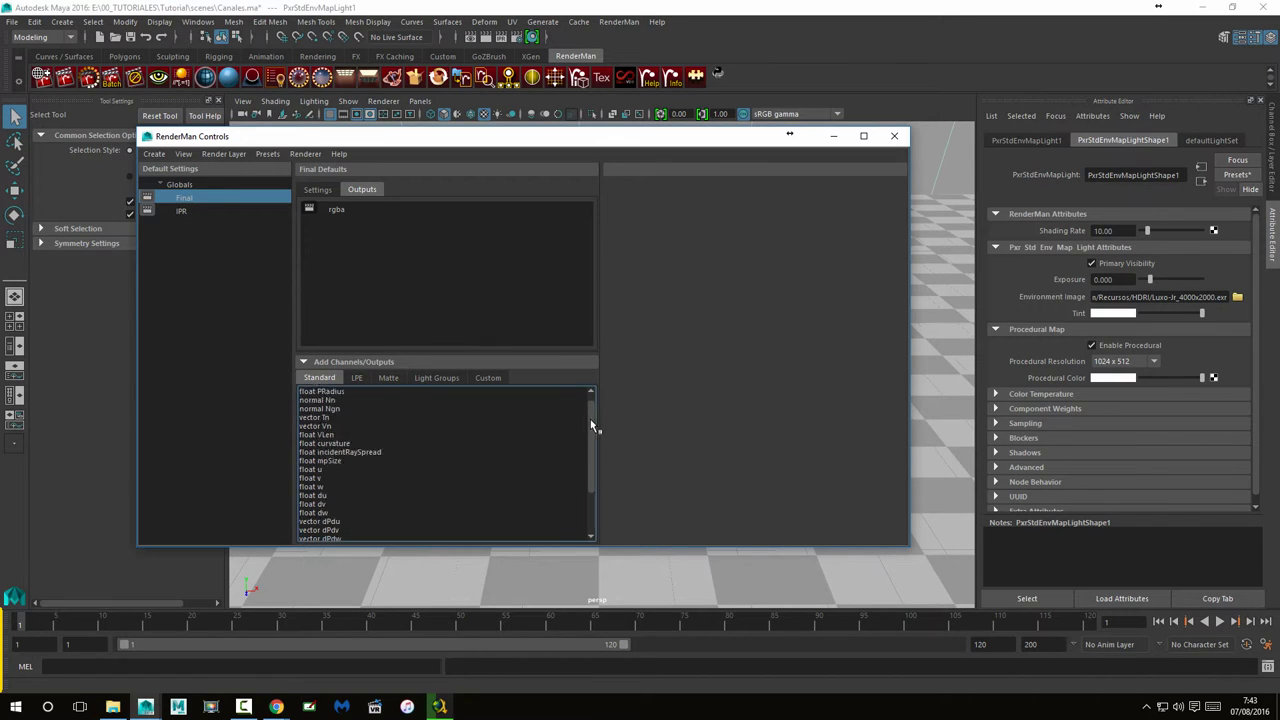
pyautogui.scroll(-1, 590, 419)
pyautogui.scroll(-1, 591, 406)
pyautogui.scroll(-2, 603, 397)
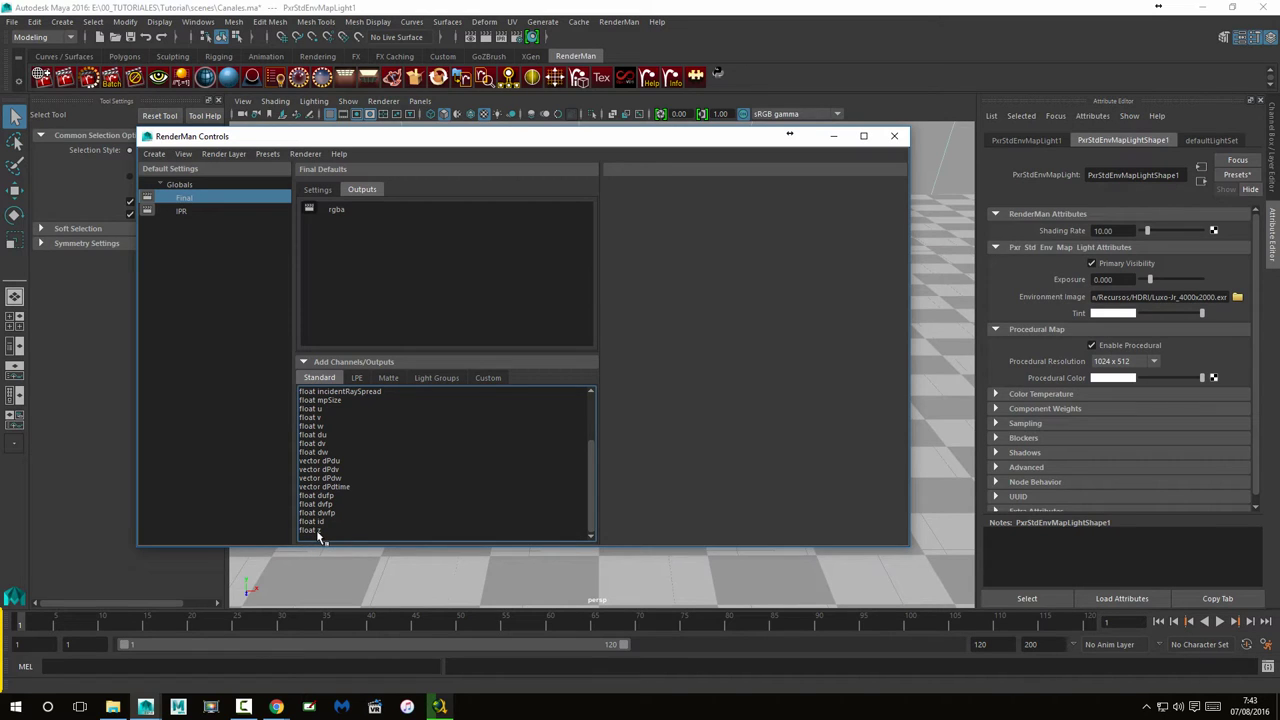
pyautogui.scroll(3, 335, 430)
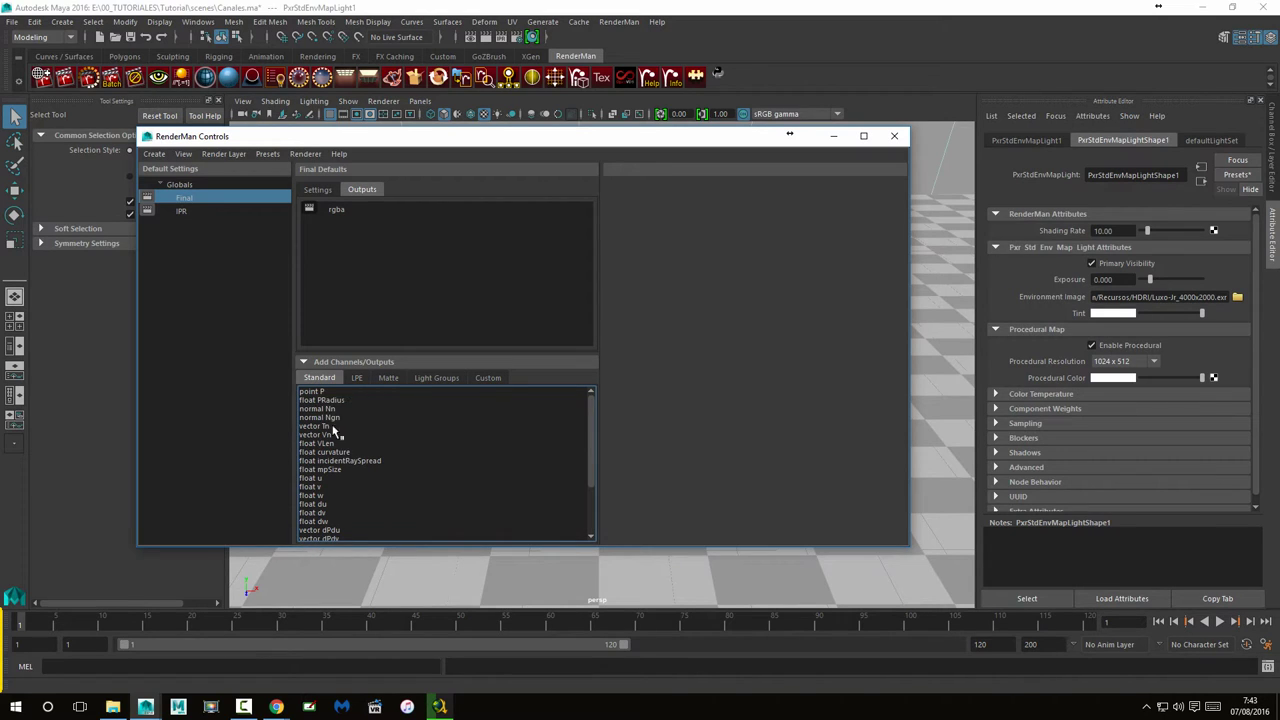
pyautogui.click(356, 379)
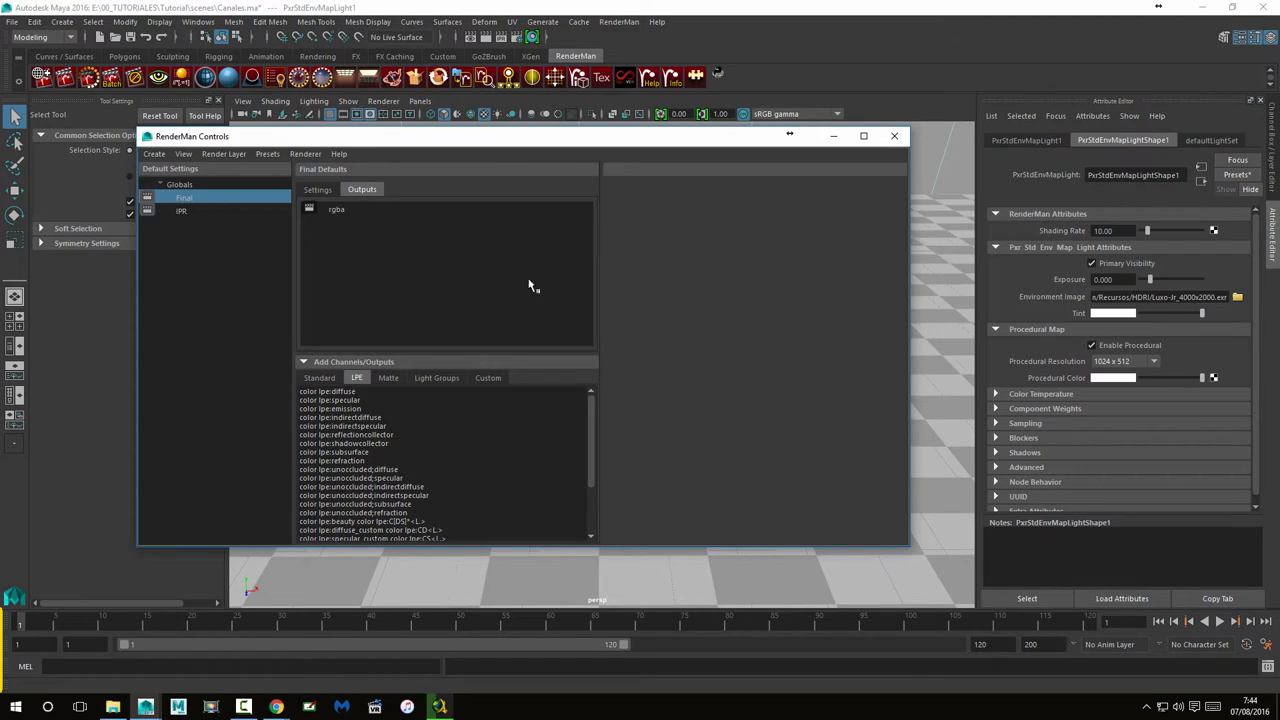
# Inspect the rgba output's settings in the Final outputs
pyautogui.moveTo(549, 140); pyautogui.dragTo(593, 161)
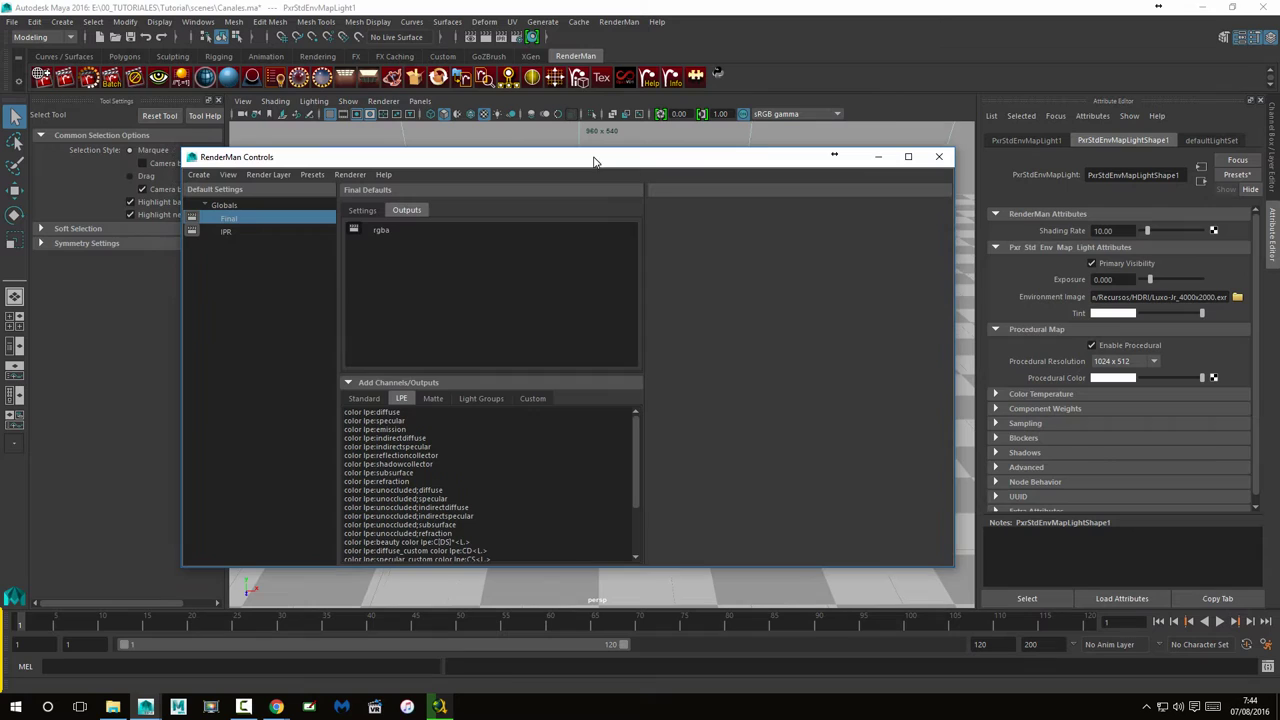
pyautogui.click(383, 237)
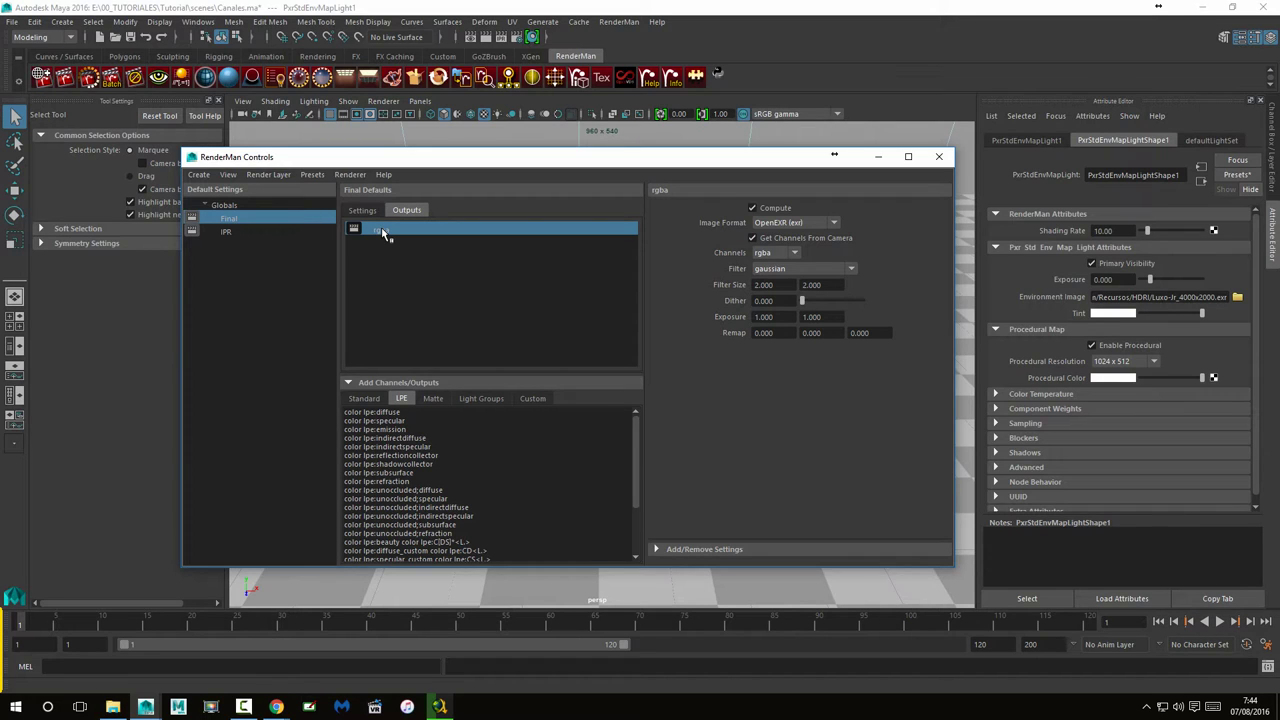
pyautogui.click(445, 294)
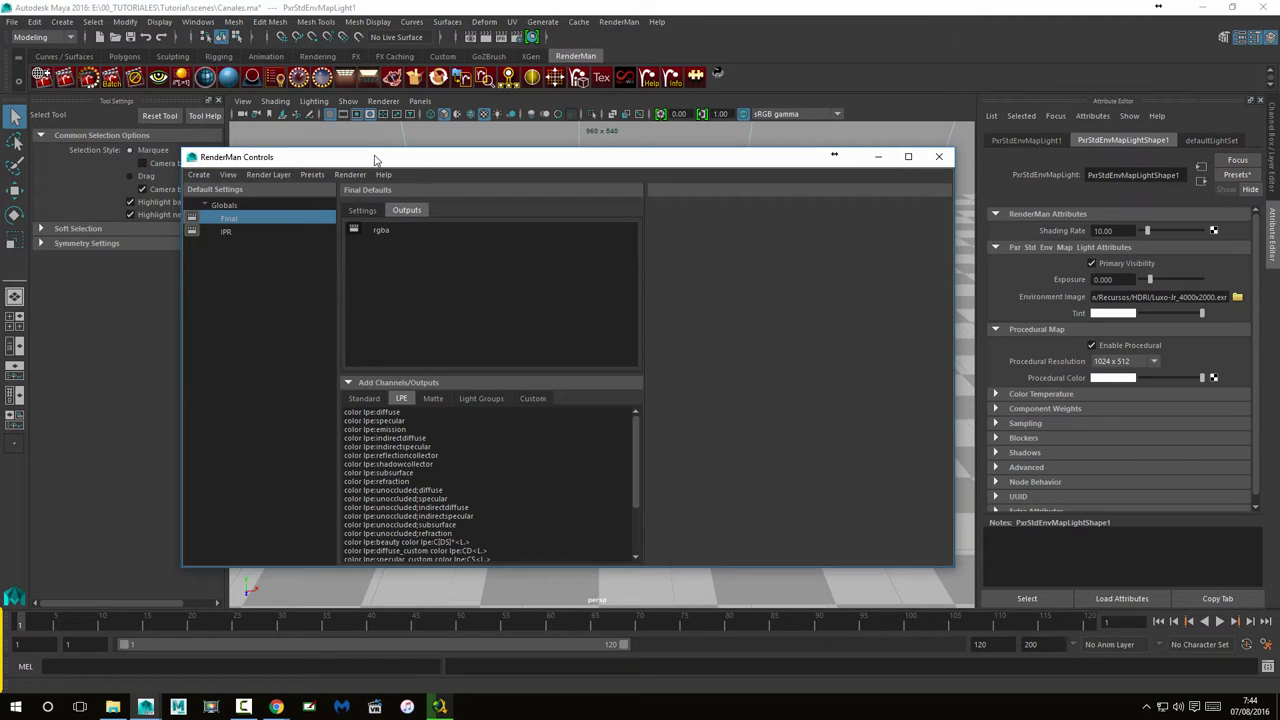
pyautogui.moveTo(376, 157); pyautogui.dragTo(374, 145)
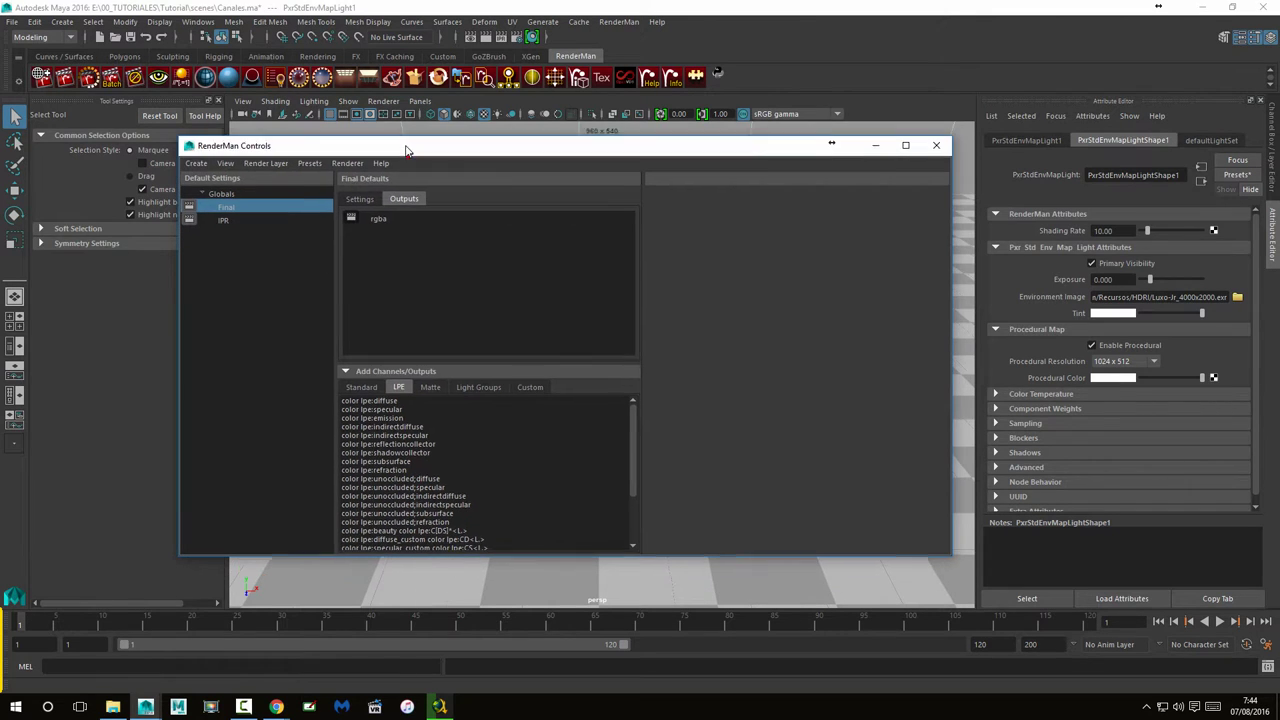
# Create an lpe:specular output from color lpe:specular and check it beside rgba
pyautogui.click(395, 409)
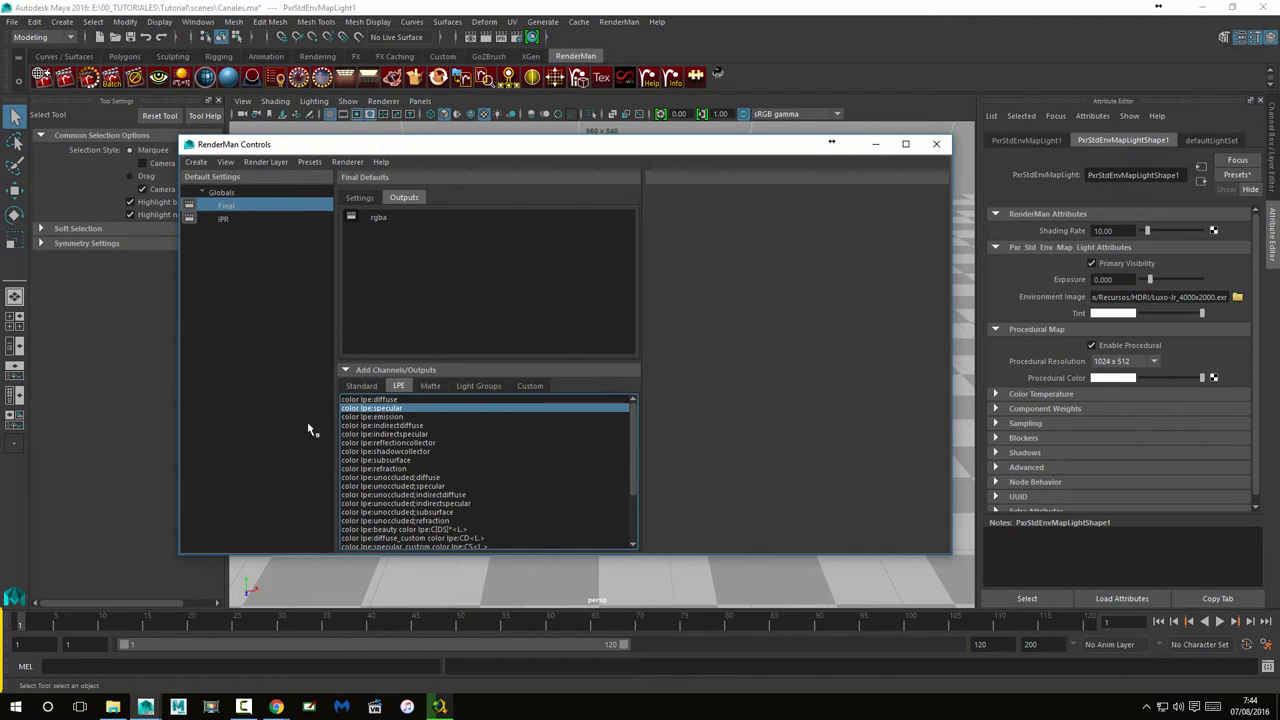
pyautogui.rightClick(389, 411)
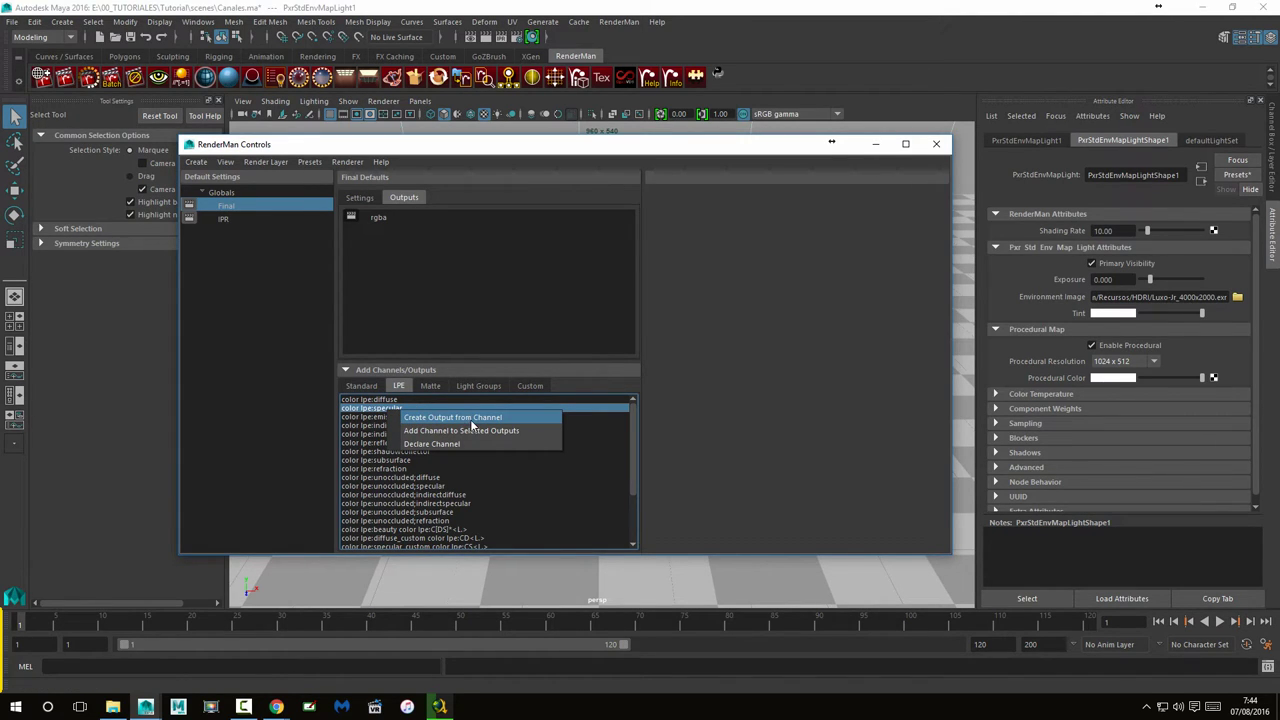
pyautogui.click(472, 424)
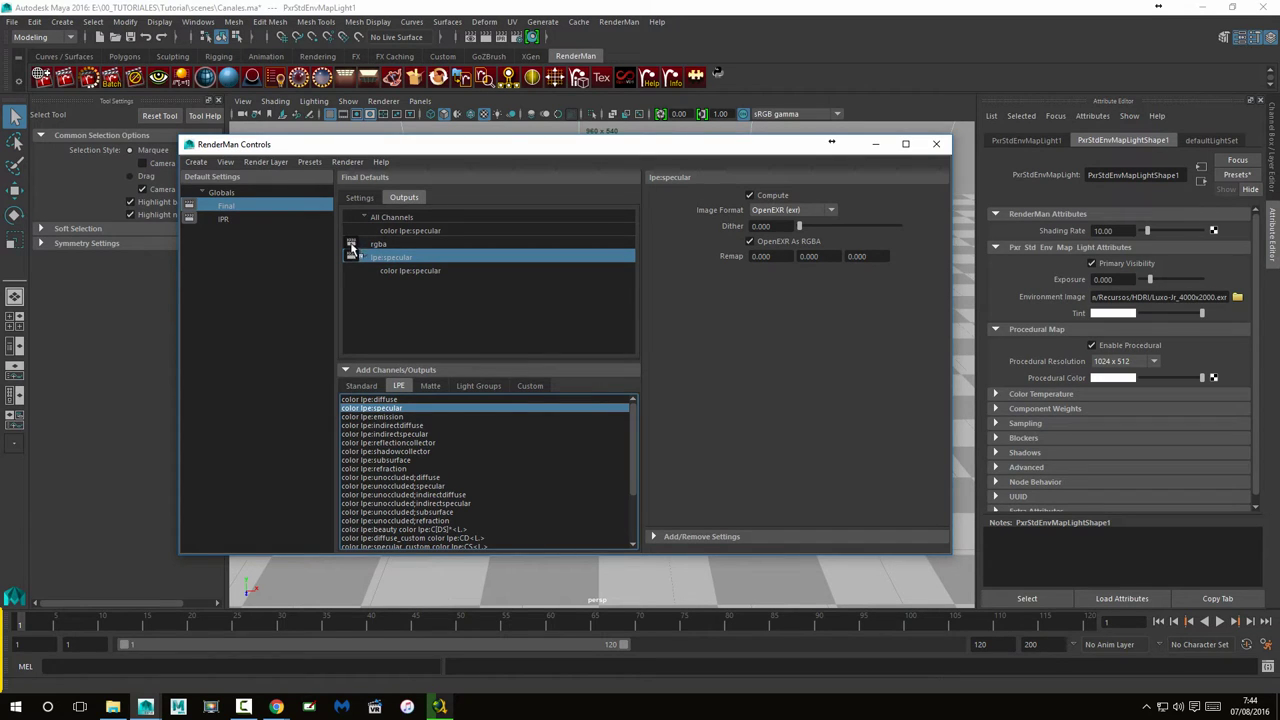
pyautogui.click(379, 246)
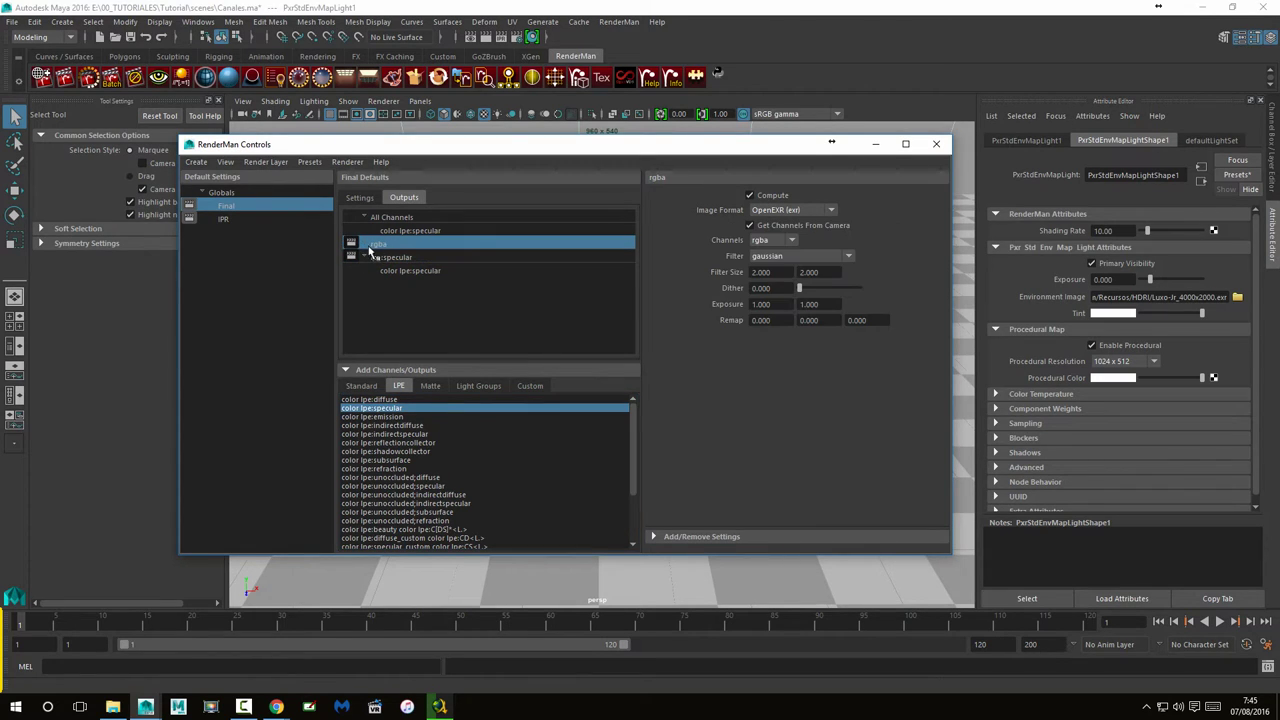
pyautogui.click(386, 256)
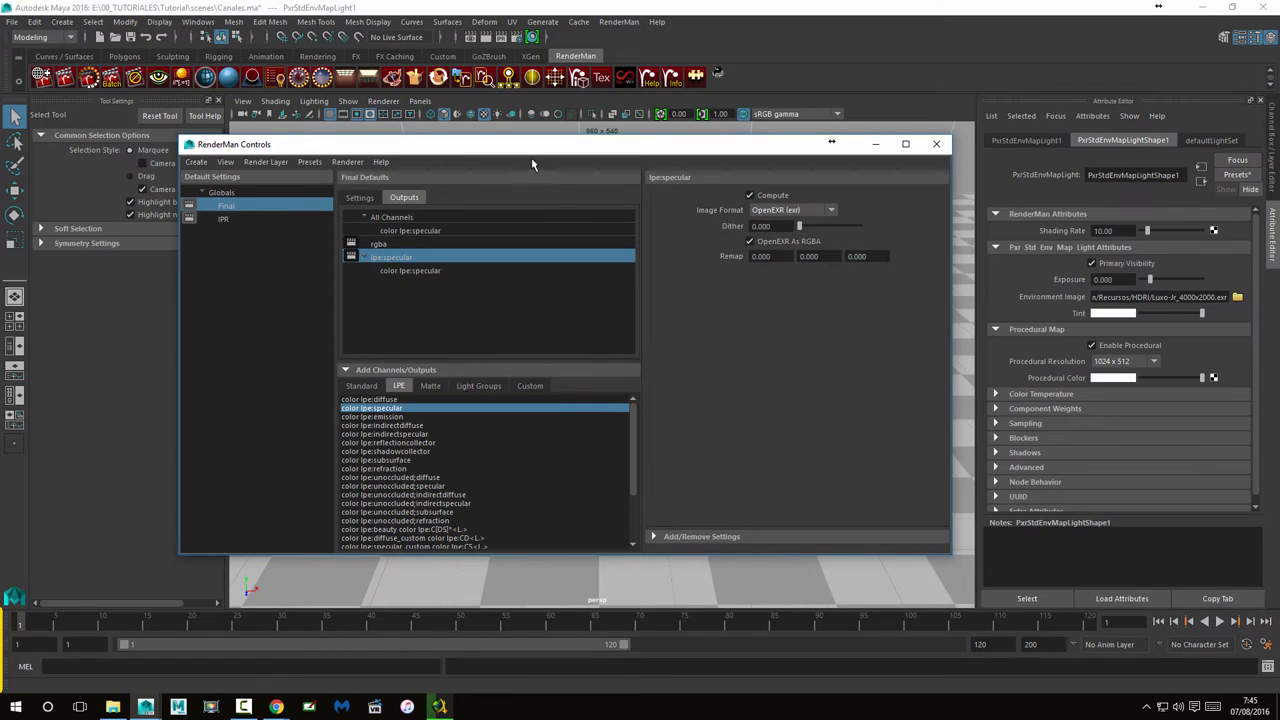
pyautogui.moveTo(531, 150); pyautogui.dragTo(548, 150)
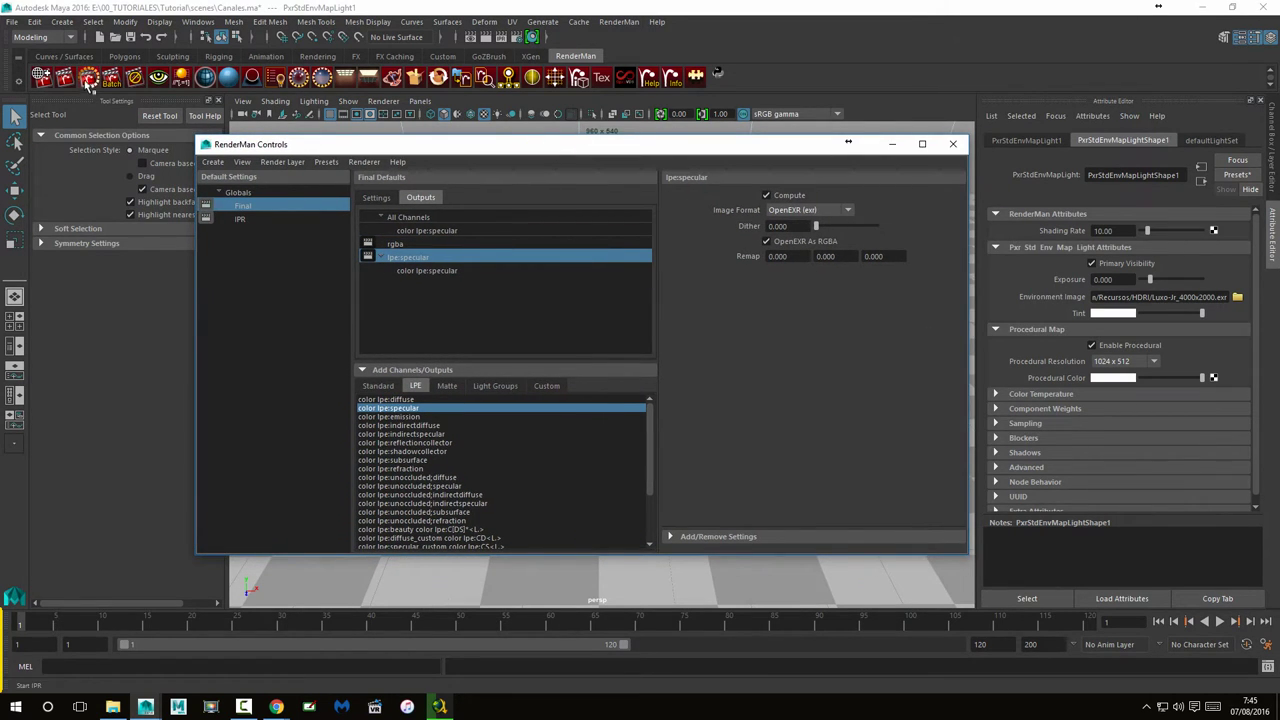
# Interactively re-render the sphere scene and view the rerender catalog image
pyautogui.click(88, 80)
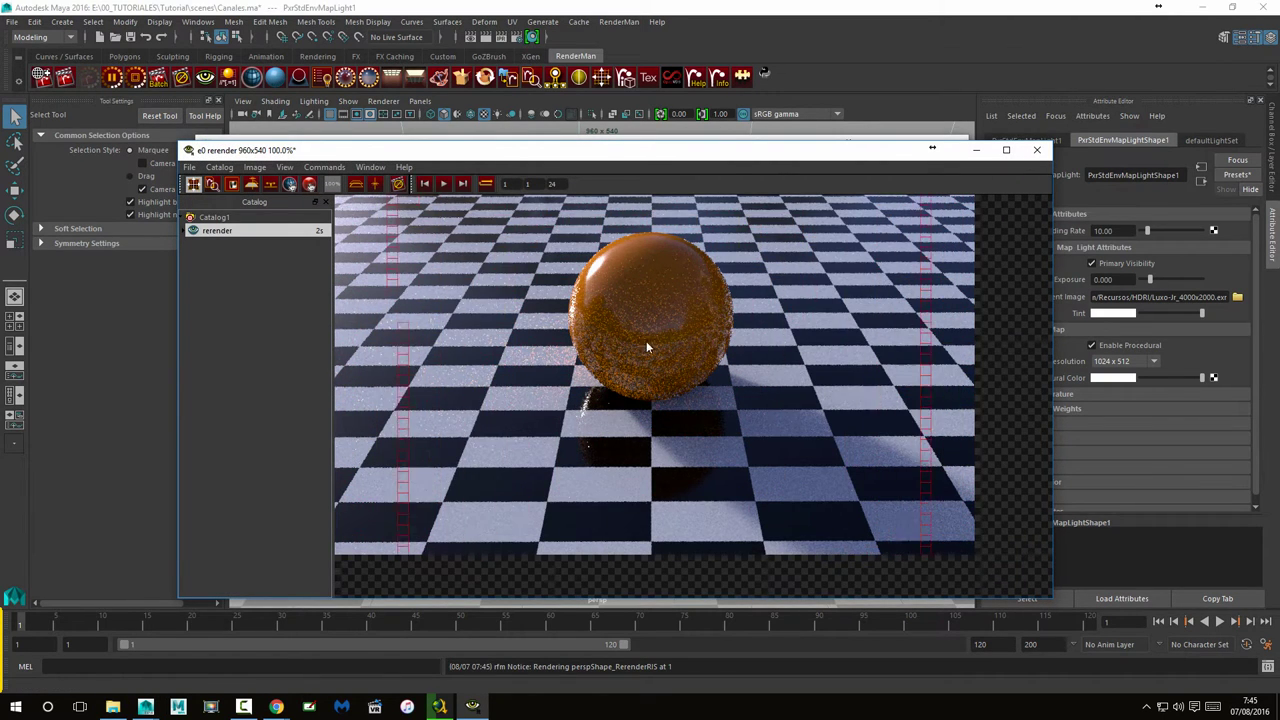
pyautogui.moveTo(657, 318); pyautogui.dragTo(674, 323, button='middle')
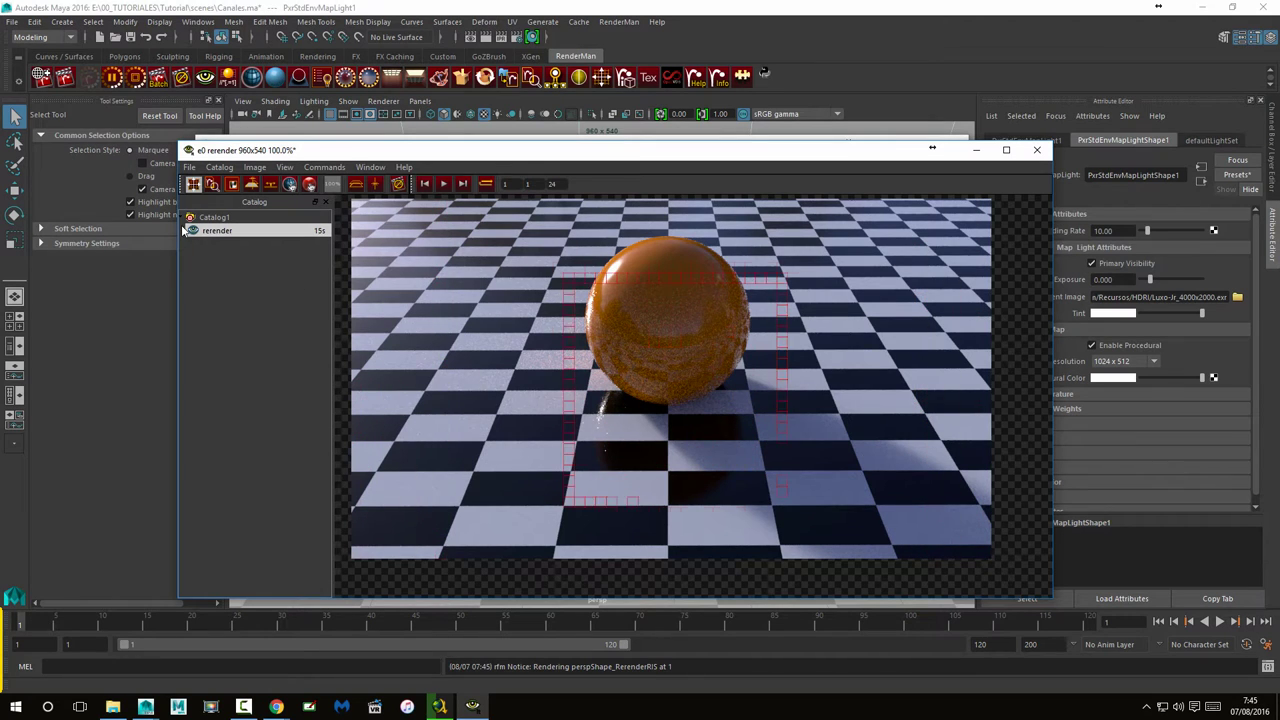
pyautogui.click(216, 242)
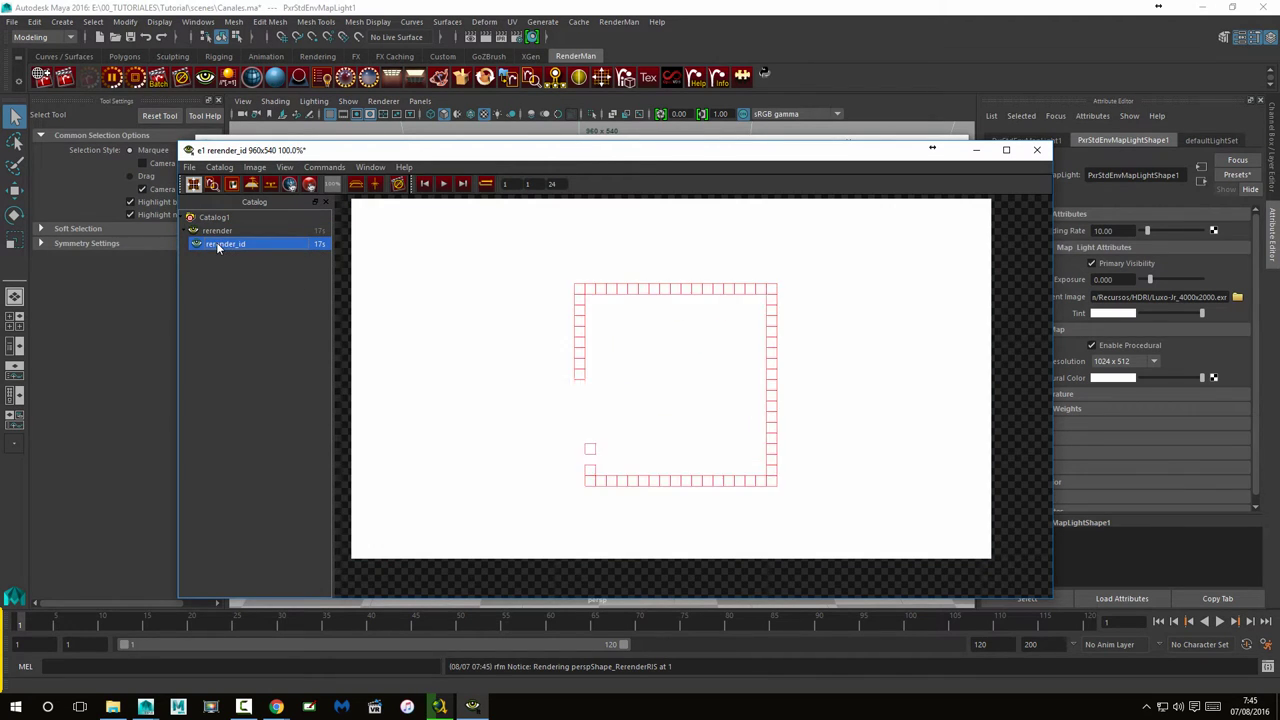
pyautogui.click(216, 230)
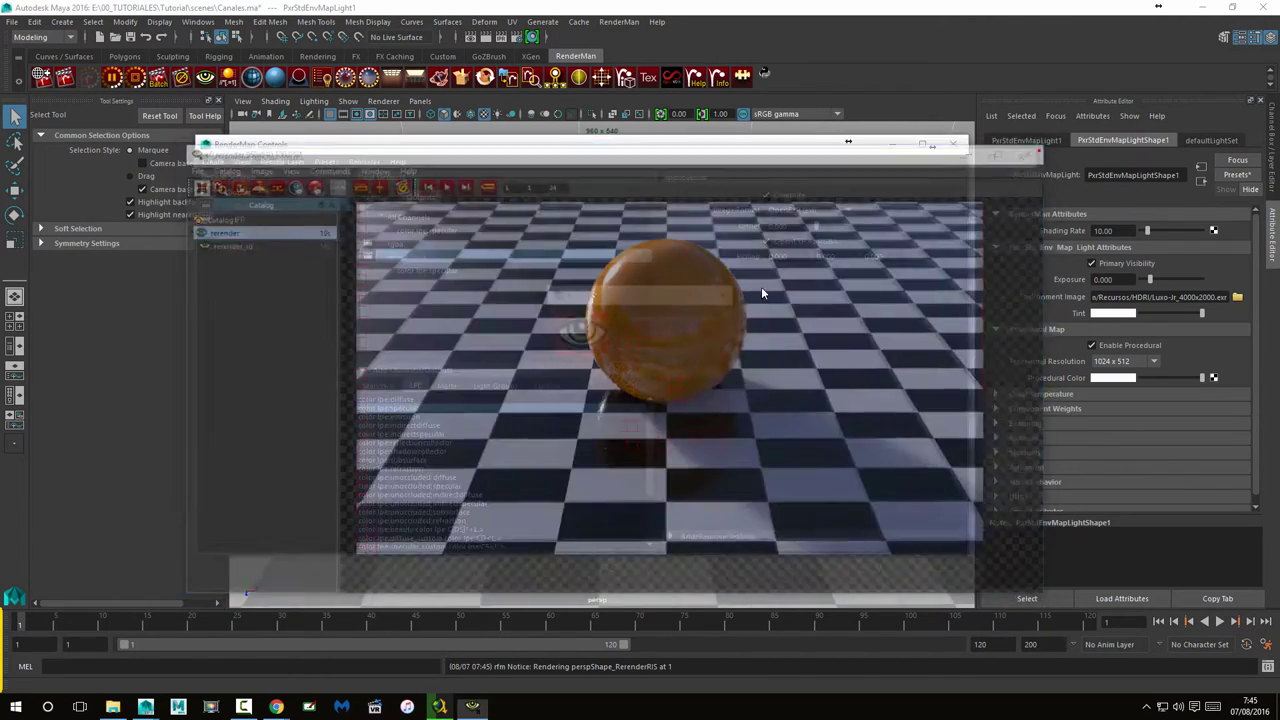
# Delete the lpe:specular output, the leftover empty output and the specular channel
pyautogui.click(417, 272)
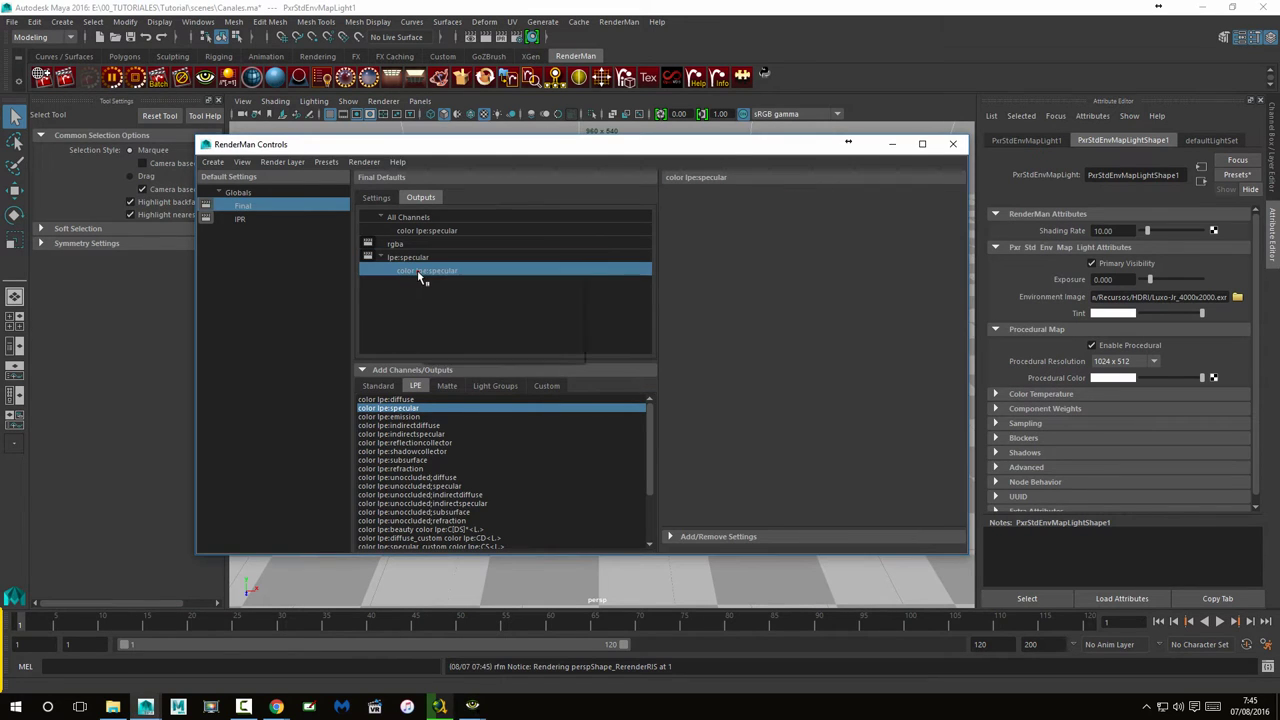
pyautogui.rightClick(417, 272)
pyautogui.click(470, 320)
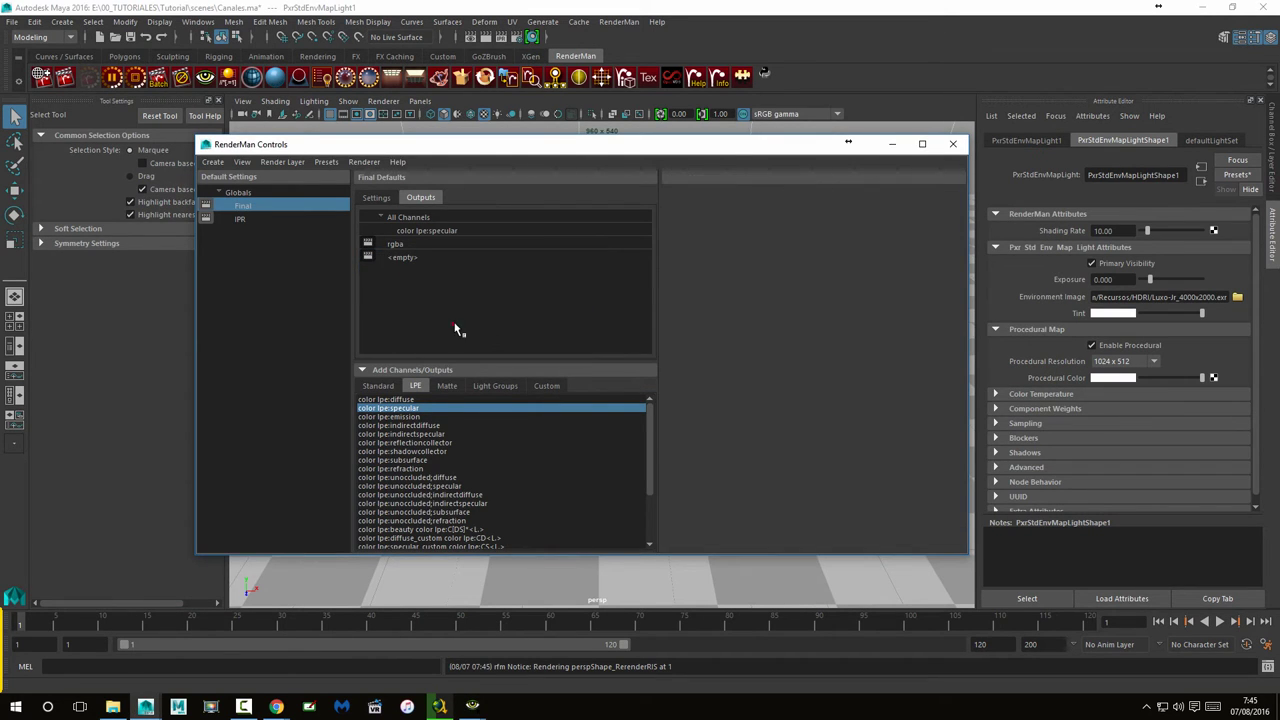
pyautogui.click(403, 258)
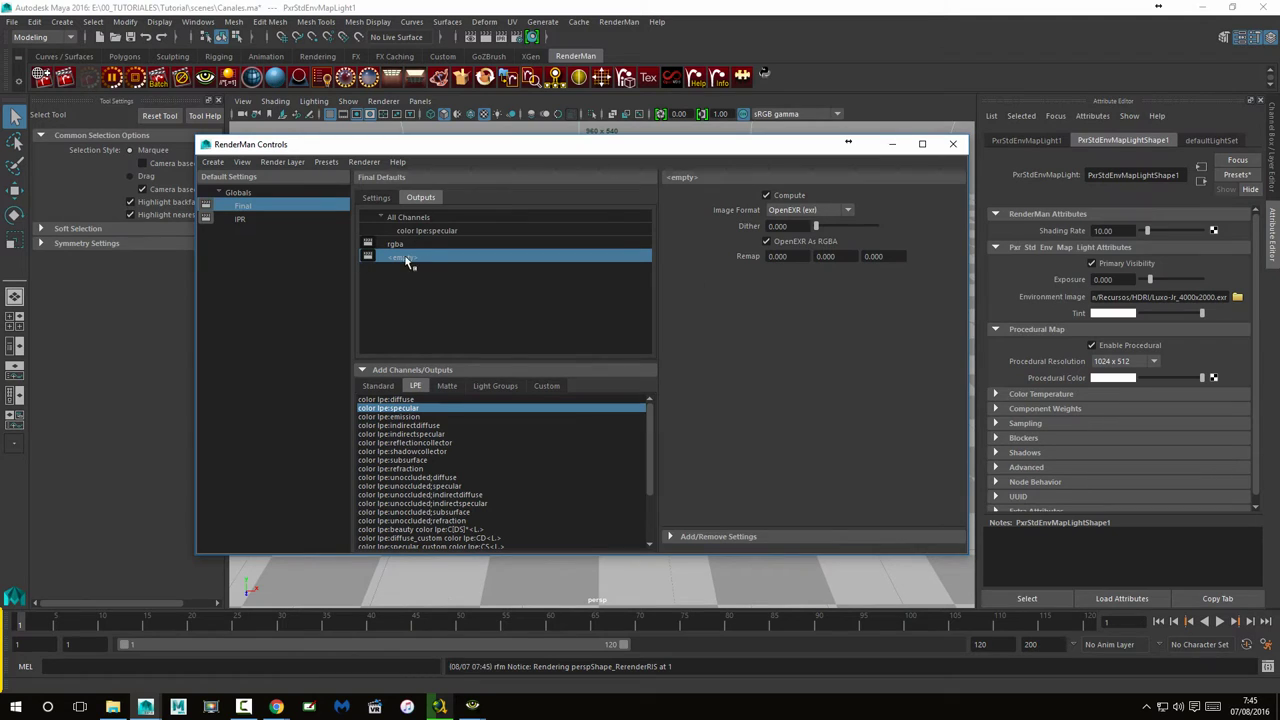
pyautogui.rightClick(407, 262)
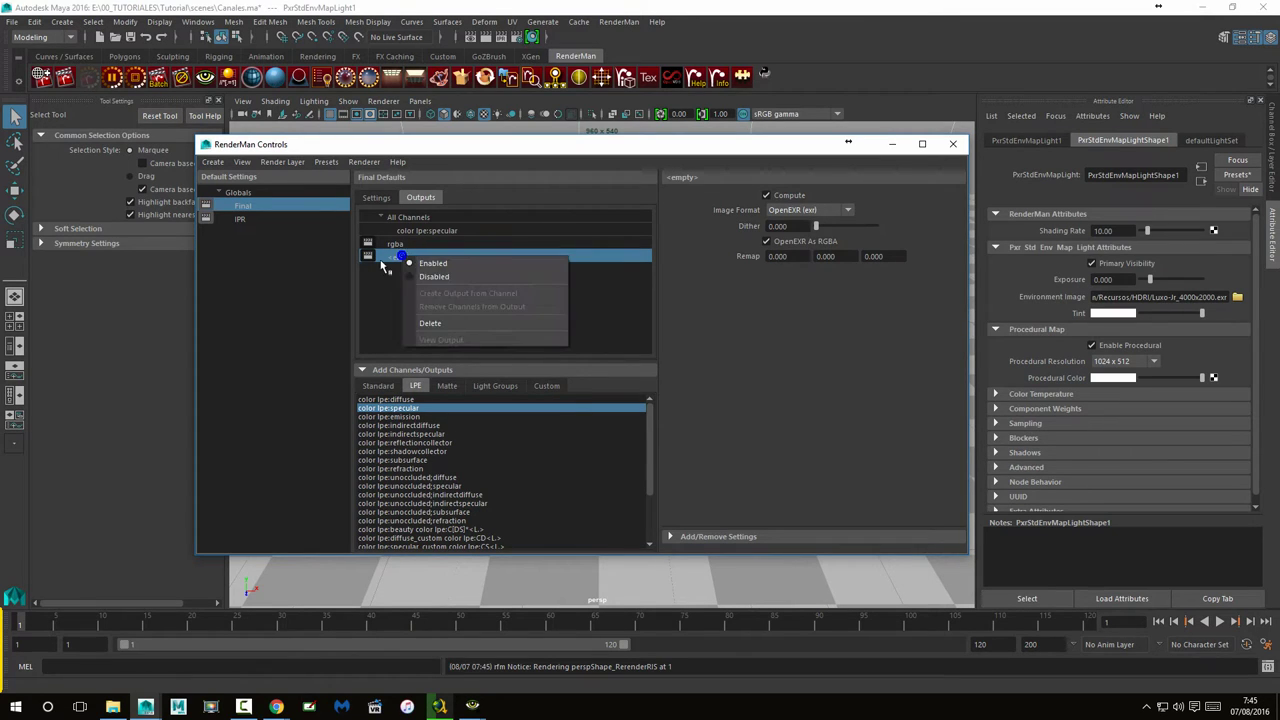
pyautogui.click(436, 316)
pyautogui.click(420, 231)
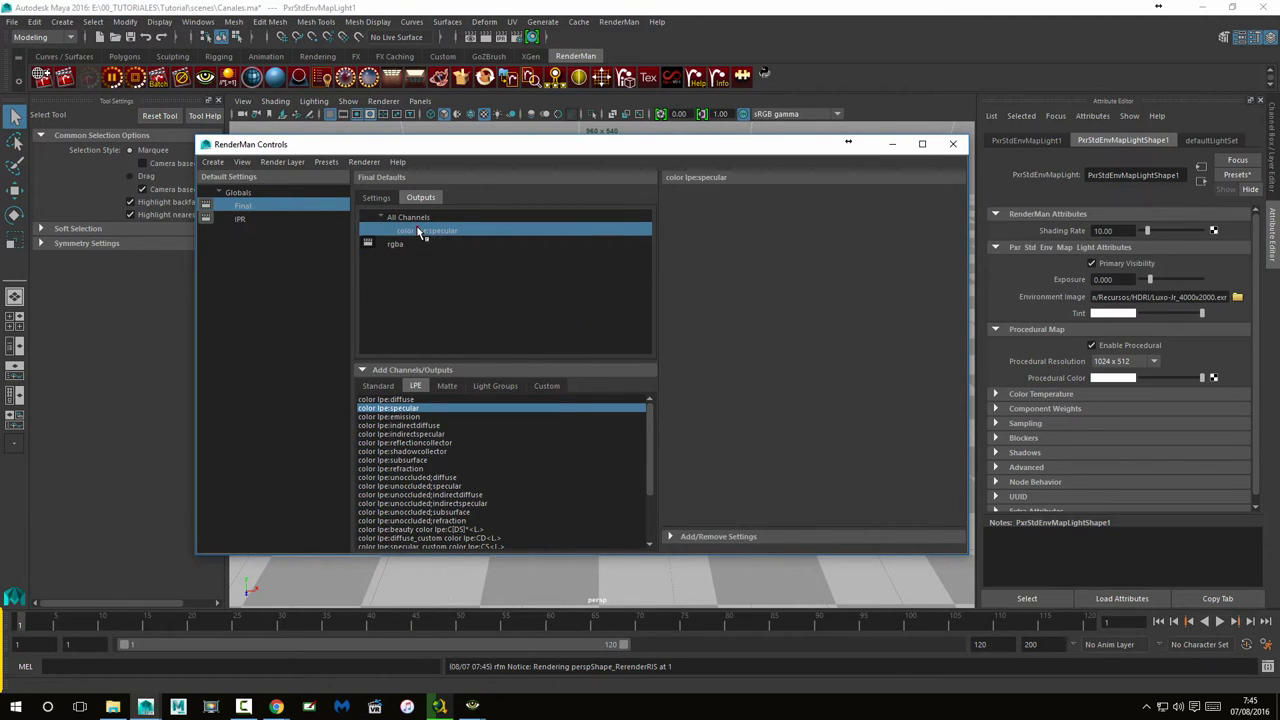
pyautogui.rightClick(420, 231)
pyautogui.click(449, 293)
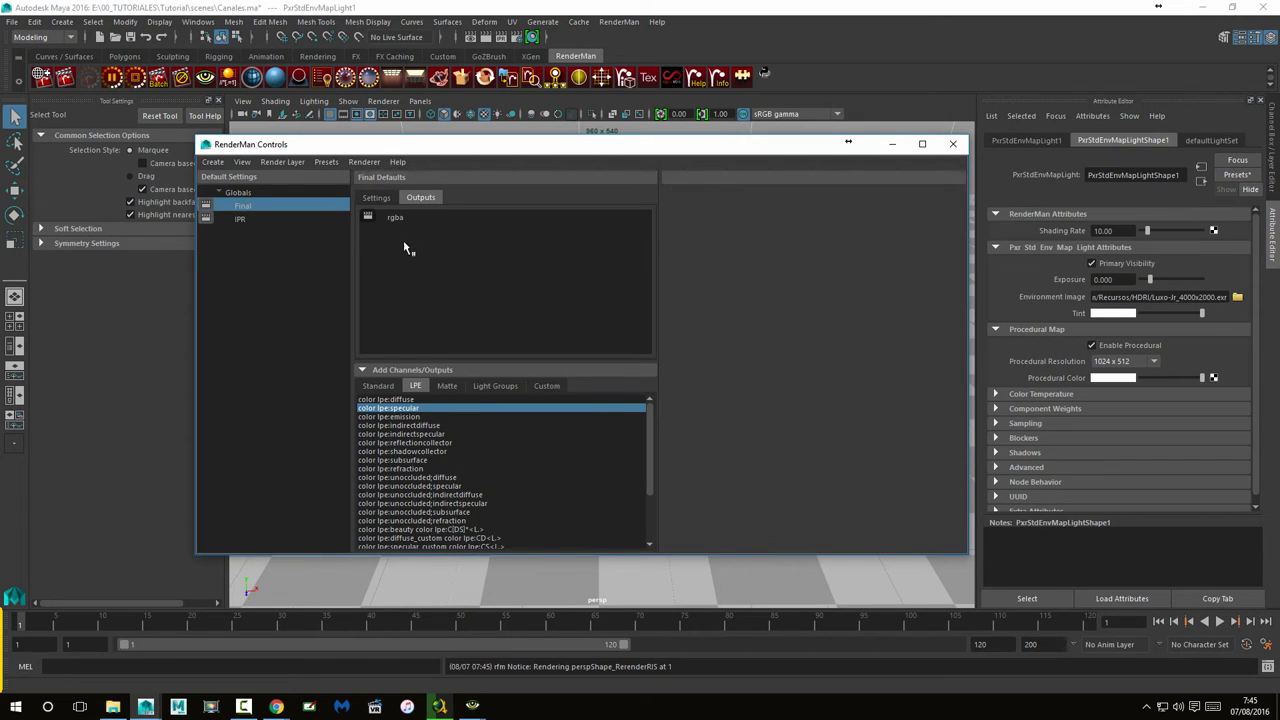
# Create an lpe:diffuse output from the color lpe:diffuse channel
pyautogui.click(406, 400)
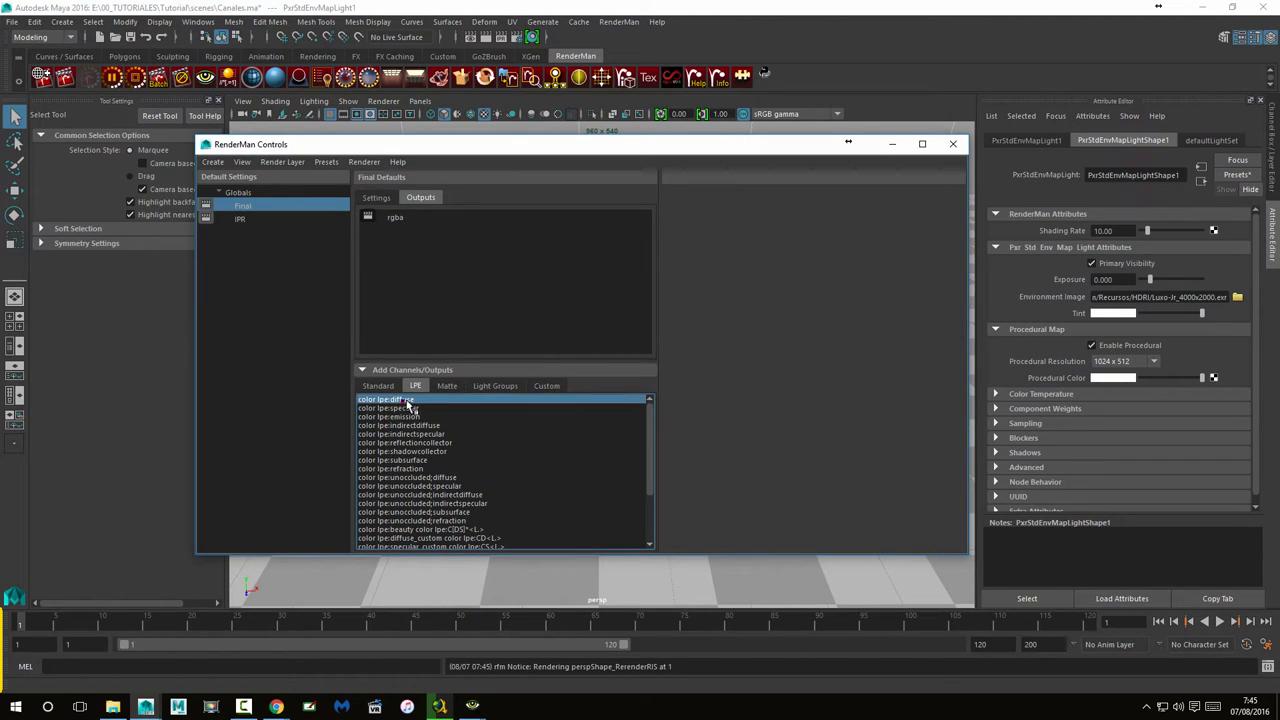
pyautogui.rightClick(407, 404)
pyautogui.click(447, 412)
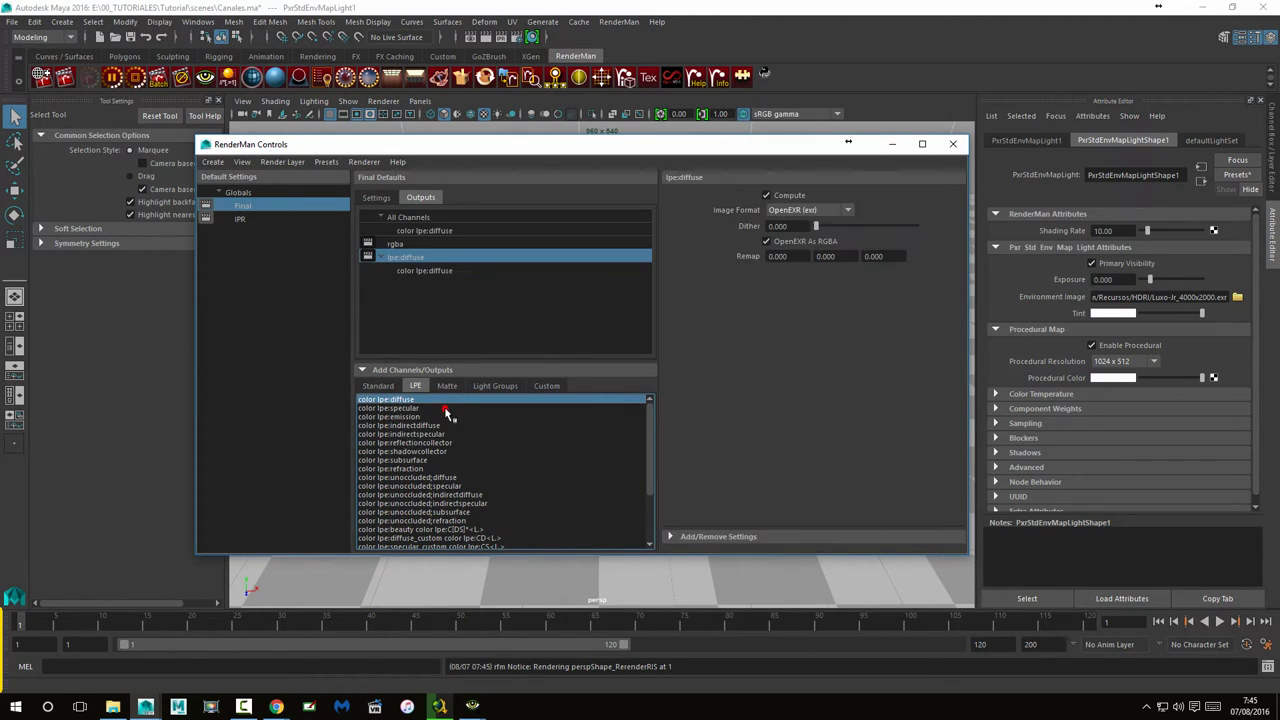
# Stop the IPR and check the interactive sampling settings in Render Settings
pyautogui.click(115, 80)
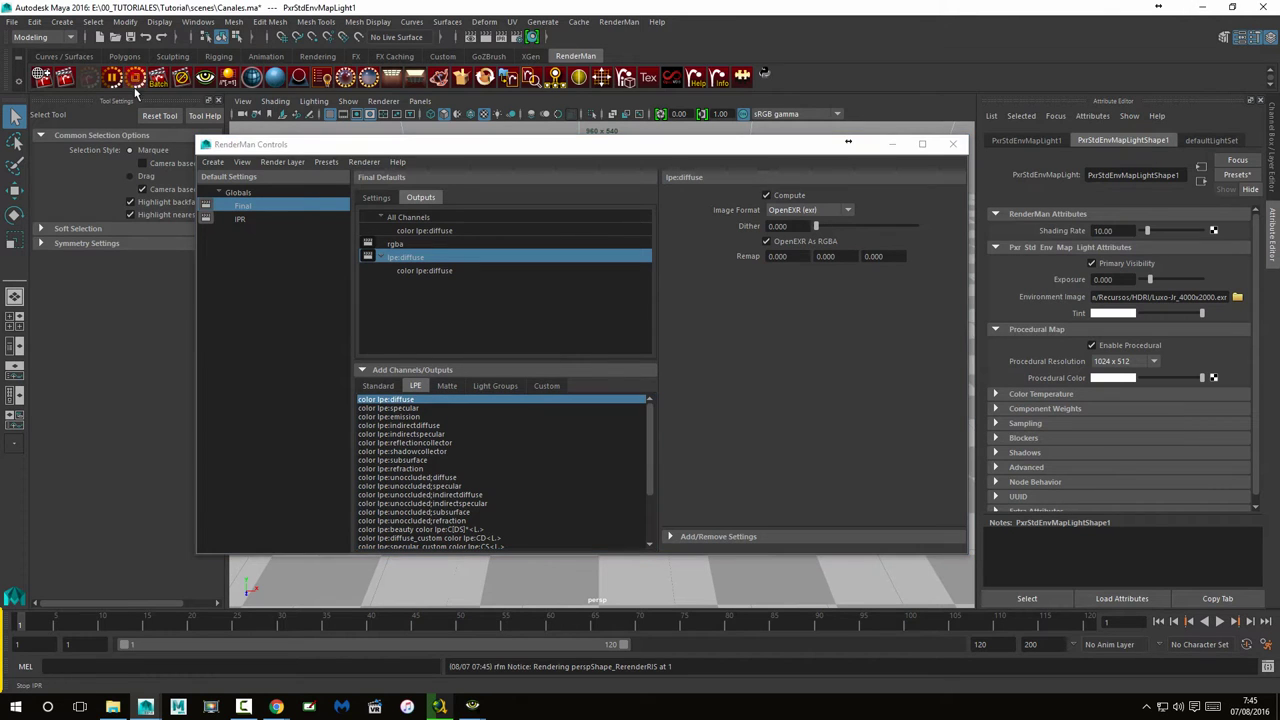
pyautogui.click(135, 80)
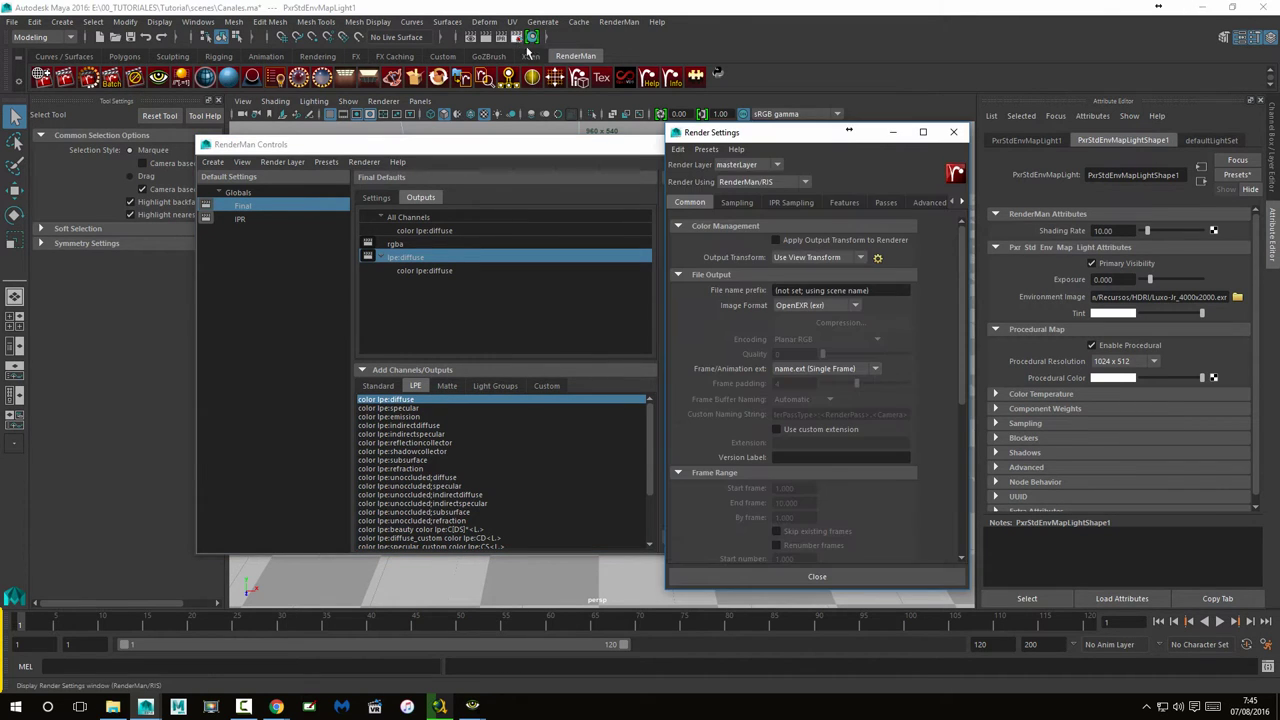
pyautogui.click(792, 203)
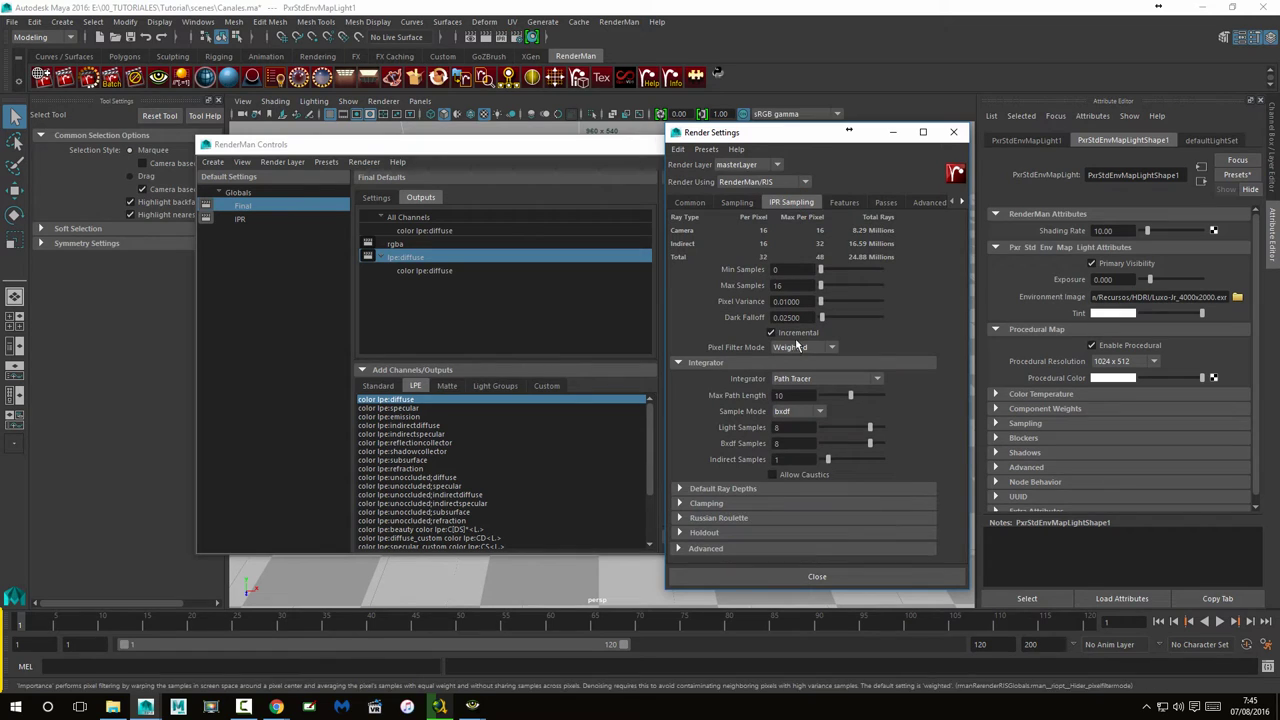
pyautogui.click(953, 132)
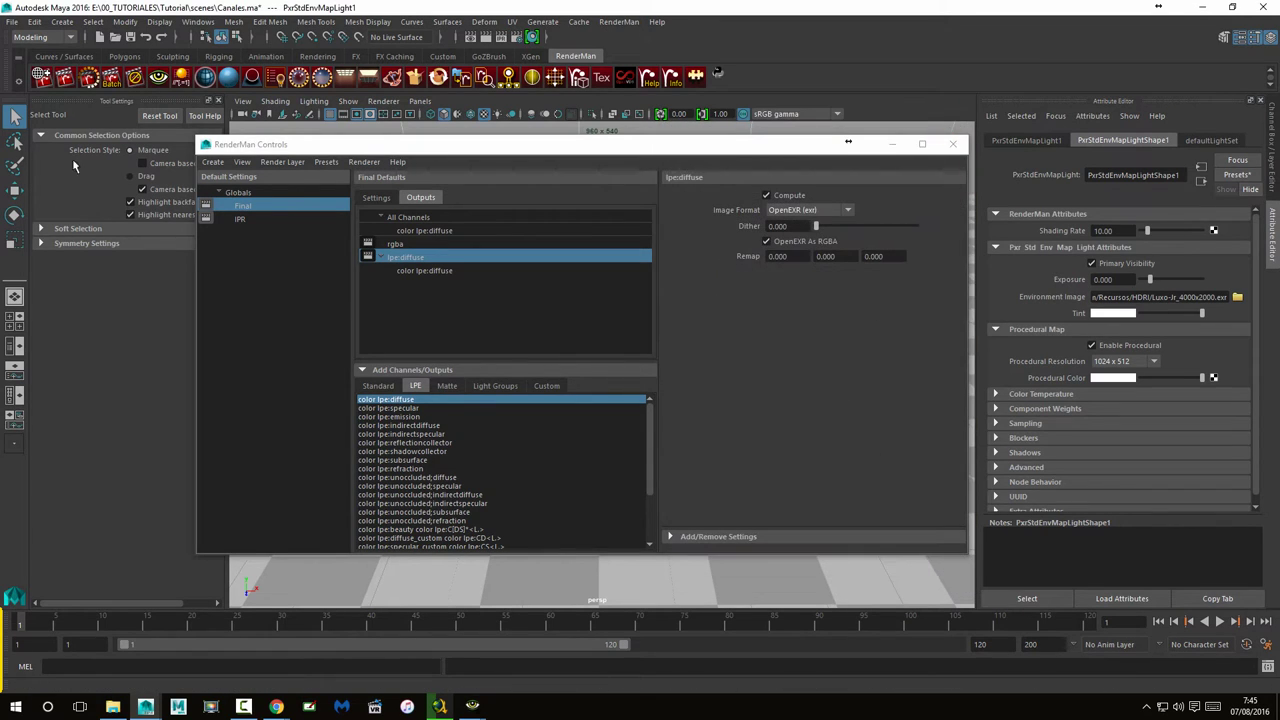
# Start and stop IPR again, then render the current frame as Canales
pyautogui.click(90, 80)
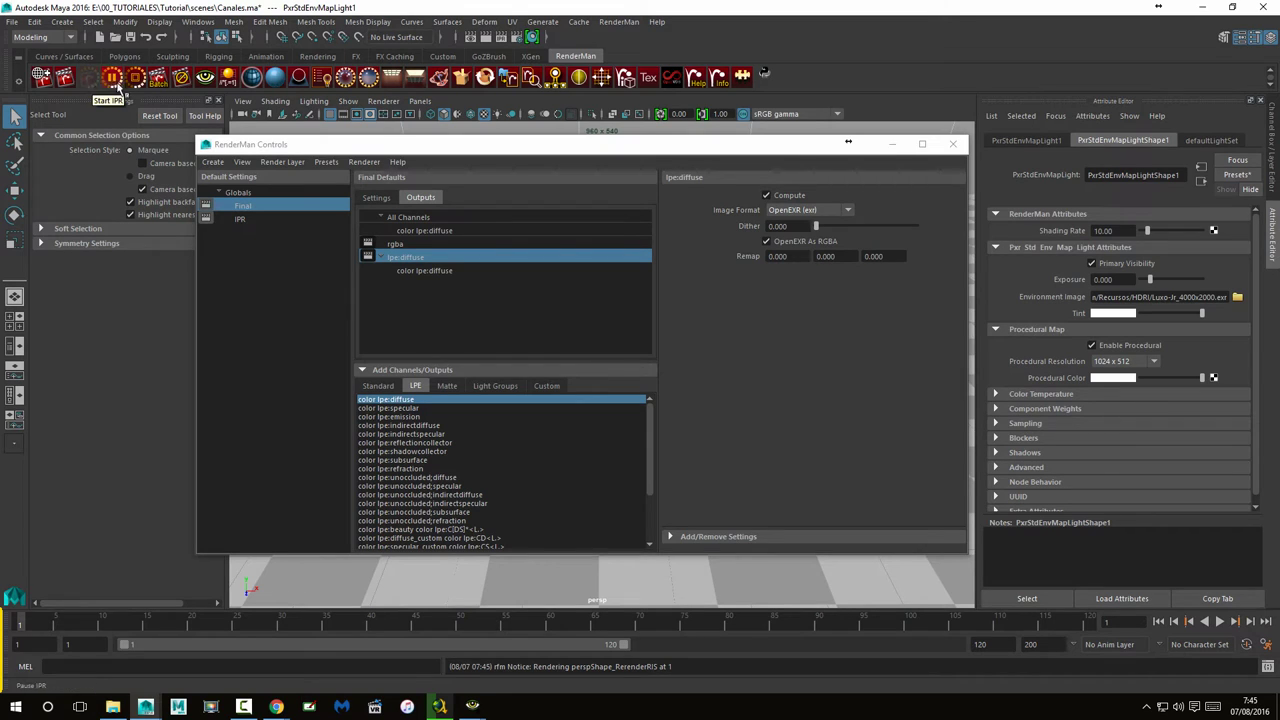
pyautogui.click(137, 80)
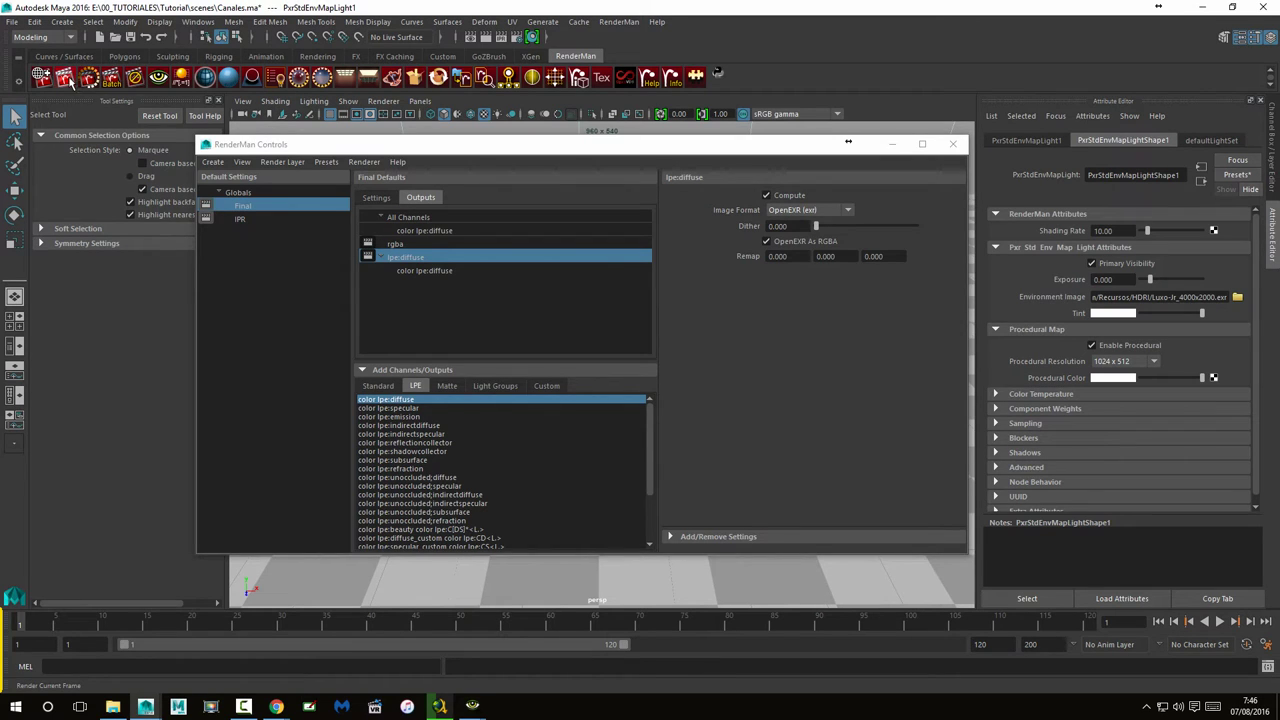
pyautogui.click(68, 80)
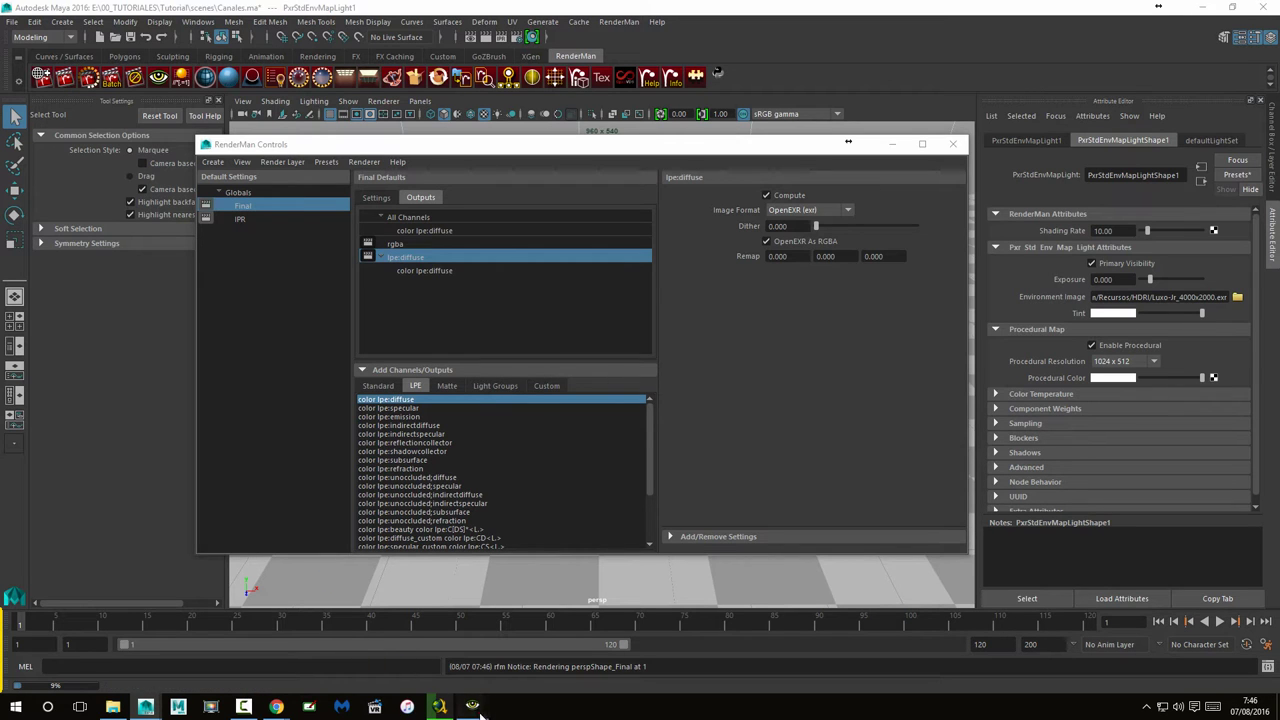
pyautogui.click(519, 608)
# Bring the it viewer forward and reposition it to uncover the outputs list
pyautogui.click(710, 373)
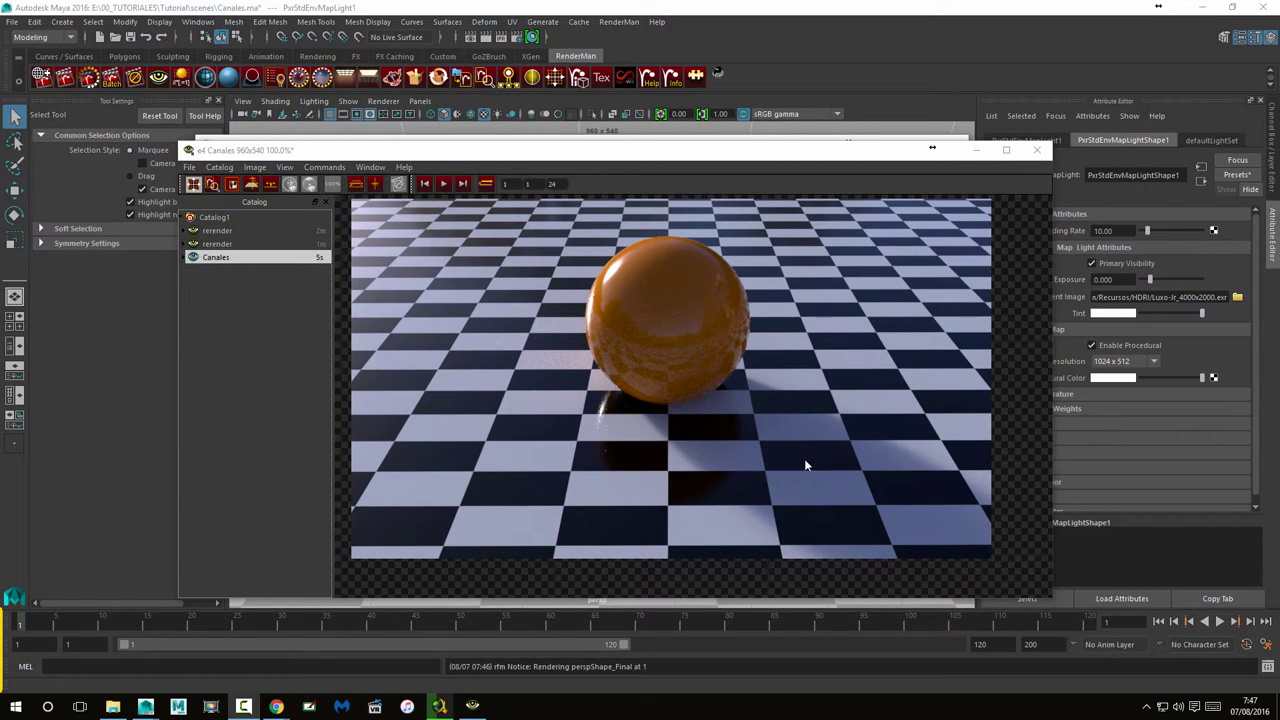
pyautogui.moveTo(820, 150); pyautogui.dragTo(810, 285)
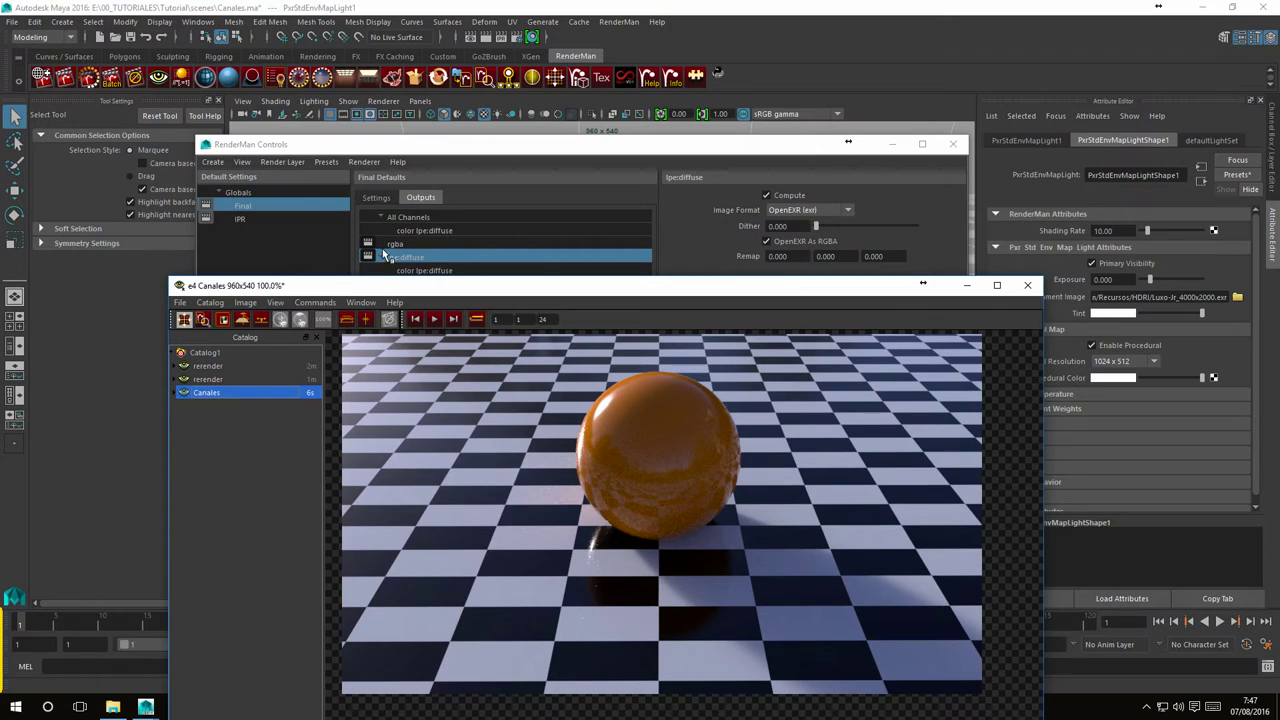
pyautogui.moveTo(546, 286); pyautogui.dragTo(561, 199)
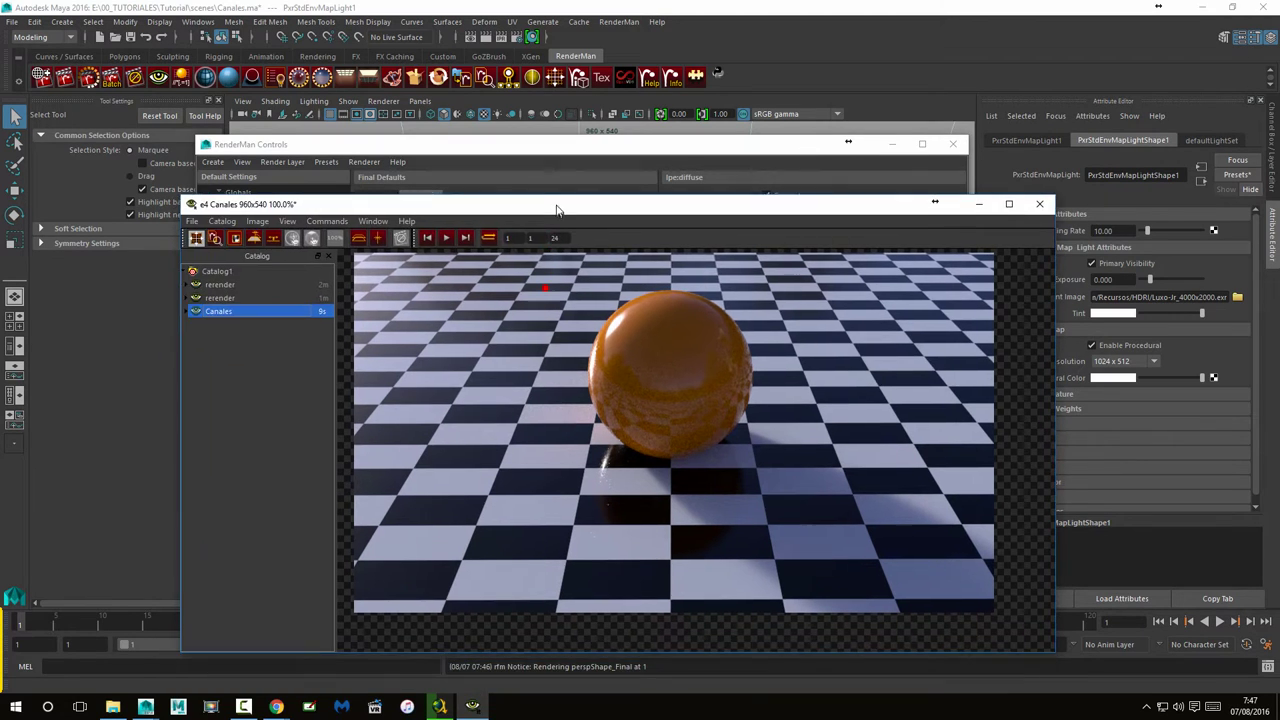
pyautogui.moveTo(450, 199); pyautogui.dragTo(450, 296)
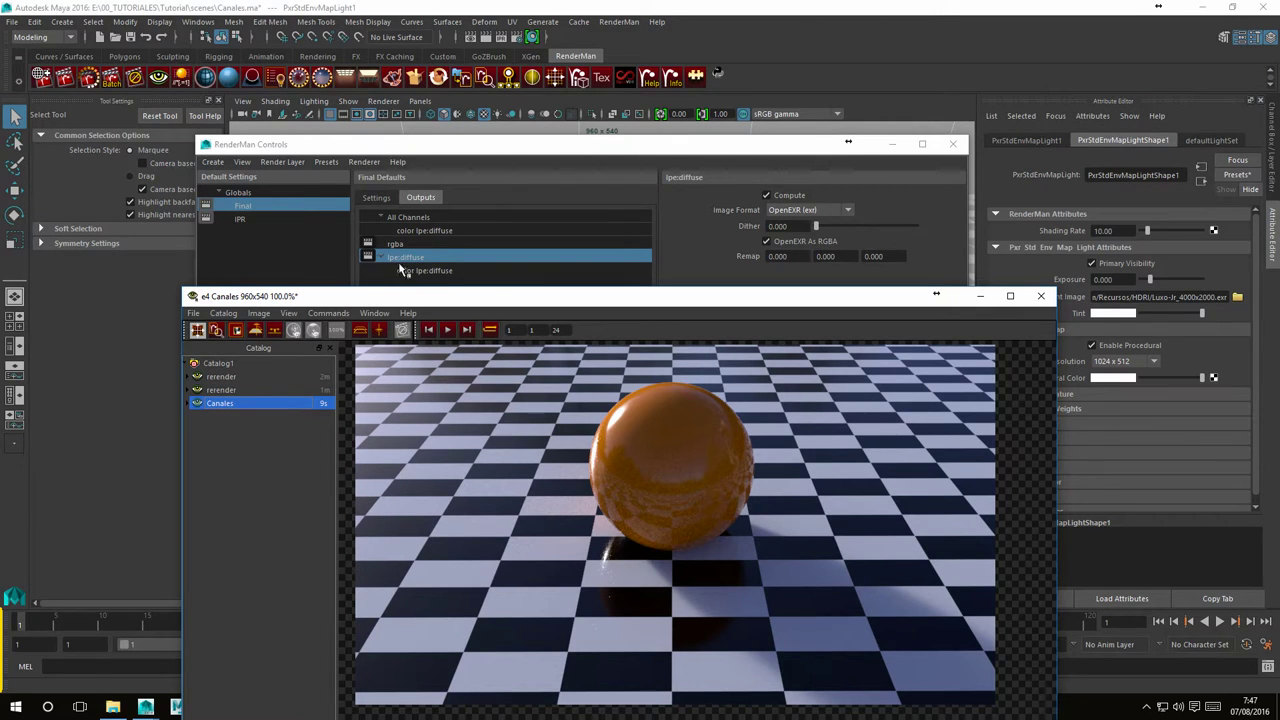
pyautogui.moveTo(488, 301); pyautogui.dragTo(455, 250)
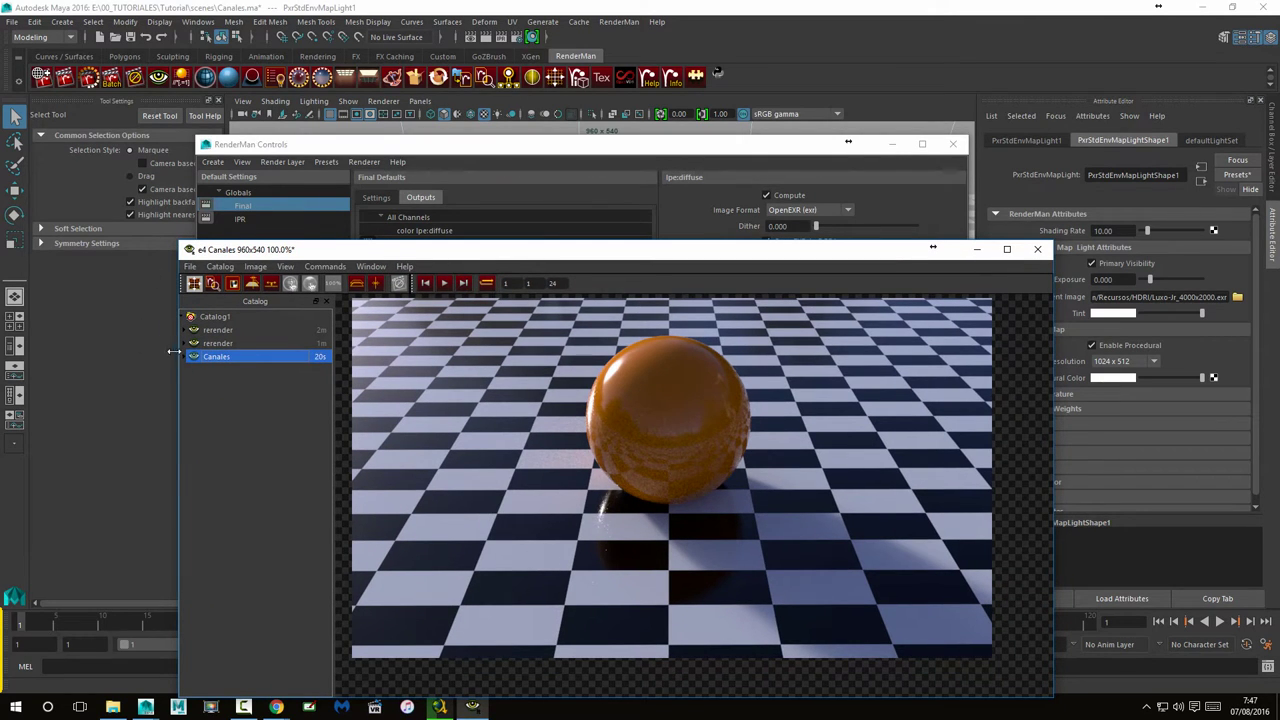
# Compare the Canales_lpe_diffuse.exr pass with the Canales beauty render
pyautogui.click(184, 357)
pyautogui.click(229, 370)
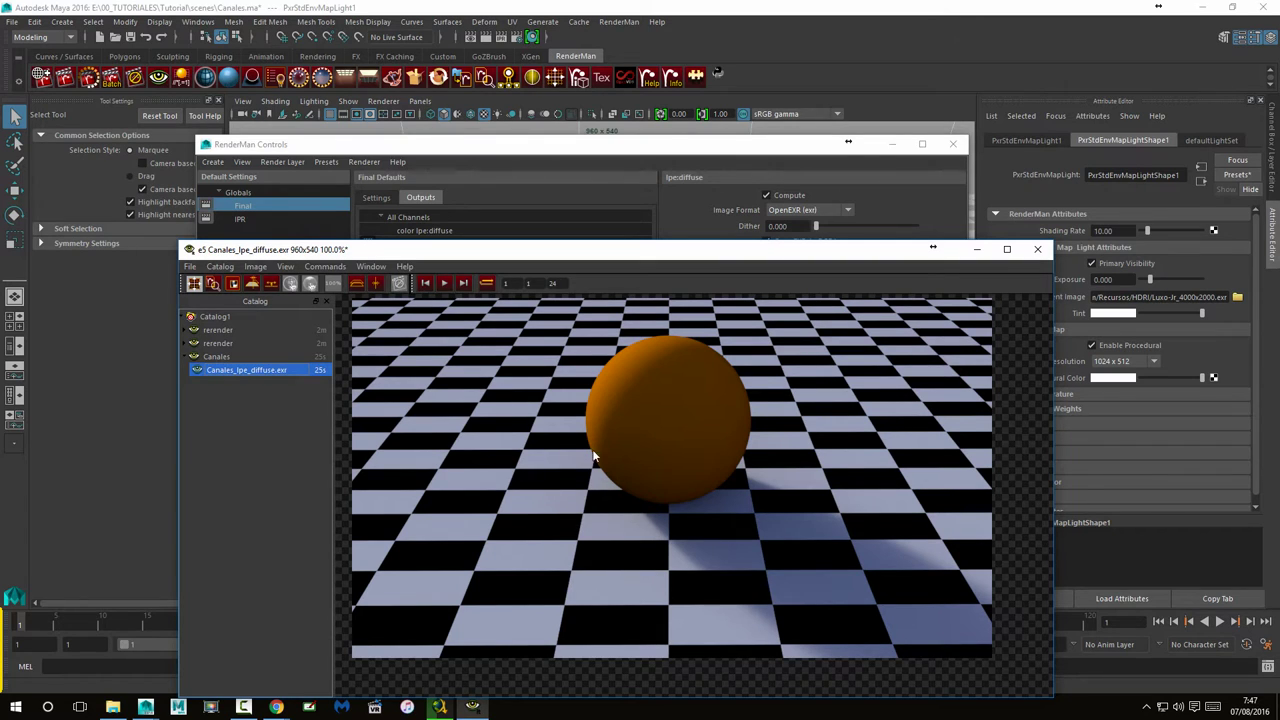
pyautogui.click(218, 357)
pyautogui.click(235, 370)
# Close the it viewer and confirm quitting
pyautogui.moveTo(647, 258); pyautogui.dragTo(621, 216)
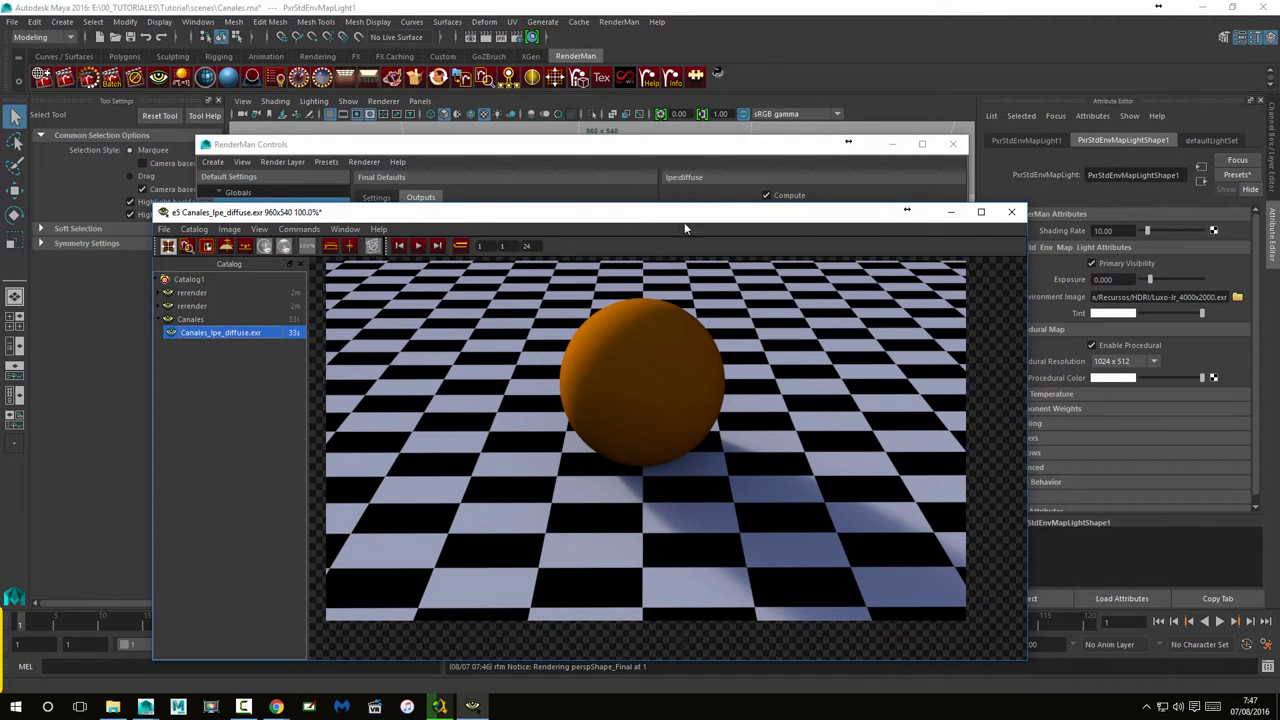
pyautogui.click(1011, 212)
pyautogui.click(673, 378)
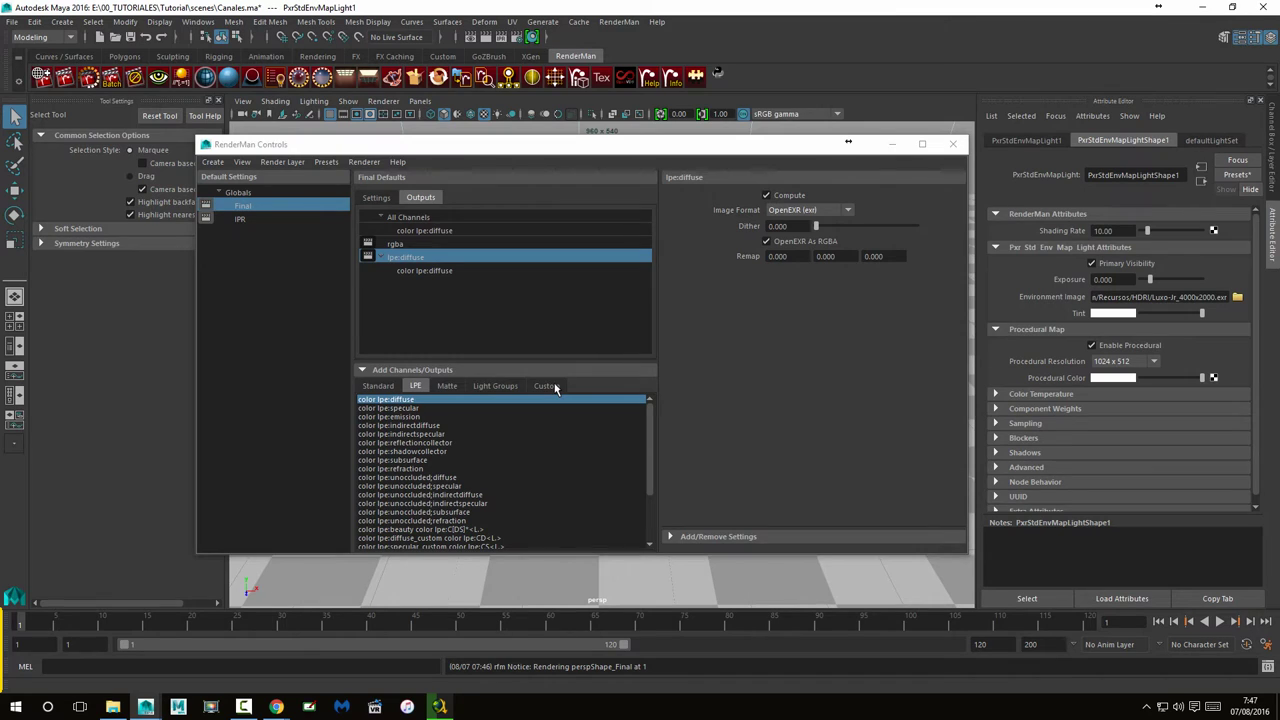
# Select the lpe:diffuse output plus LPE channels specular through refraction for a new output
pyautogui.click(437, 299)
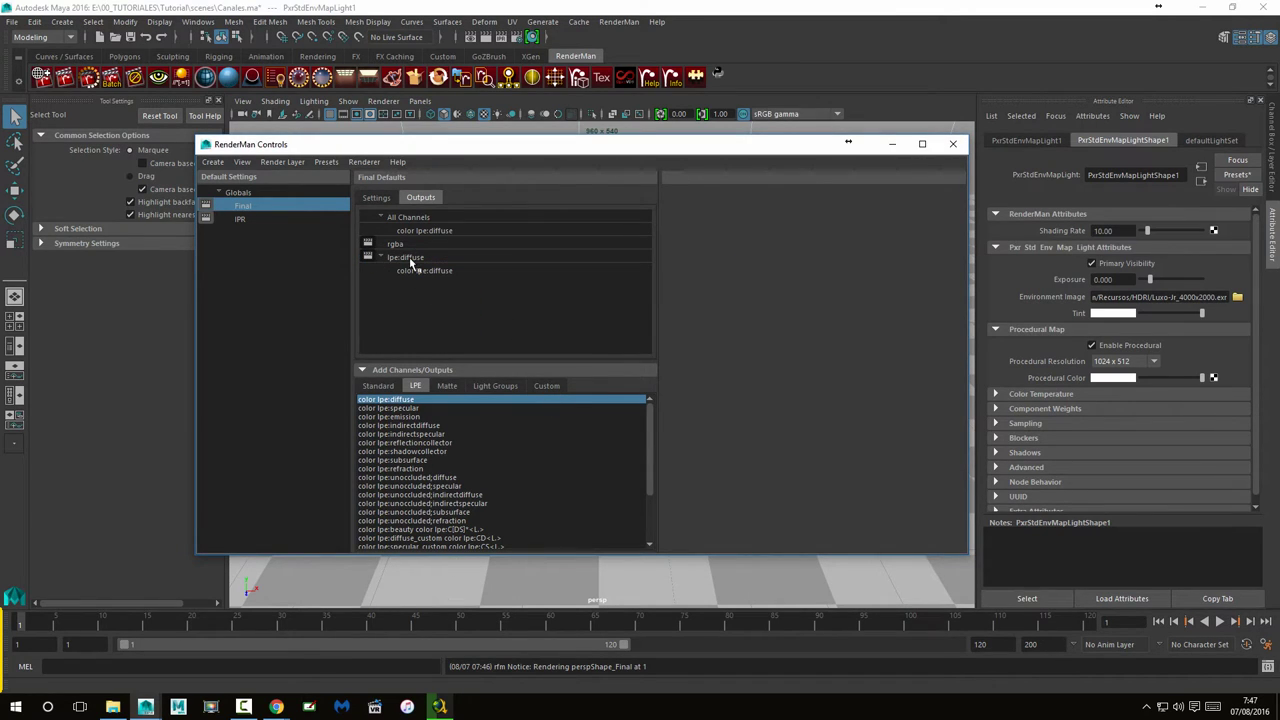
pyautogui.click(413, 262)
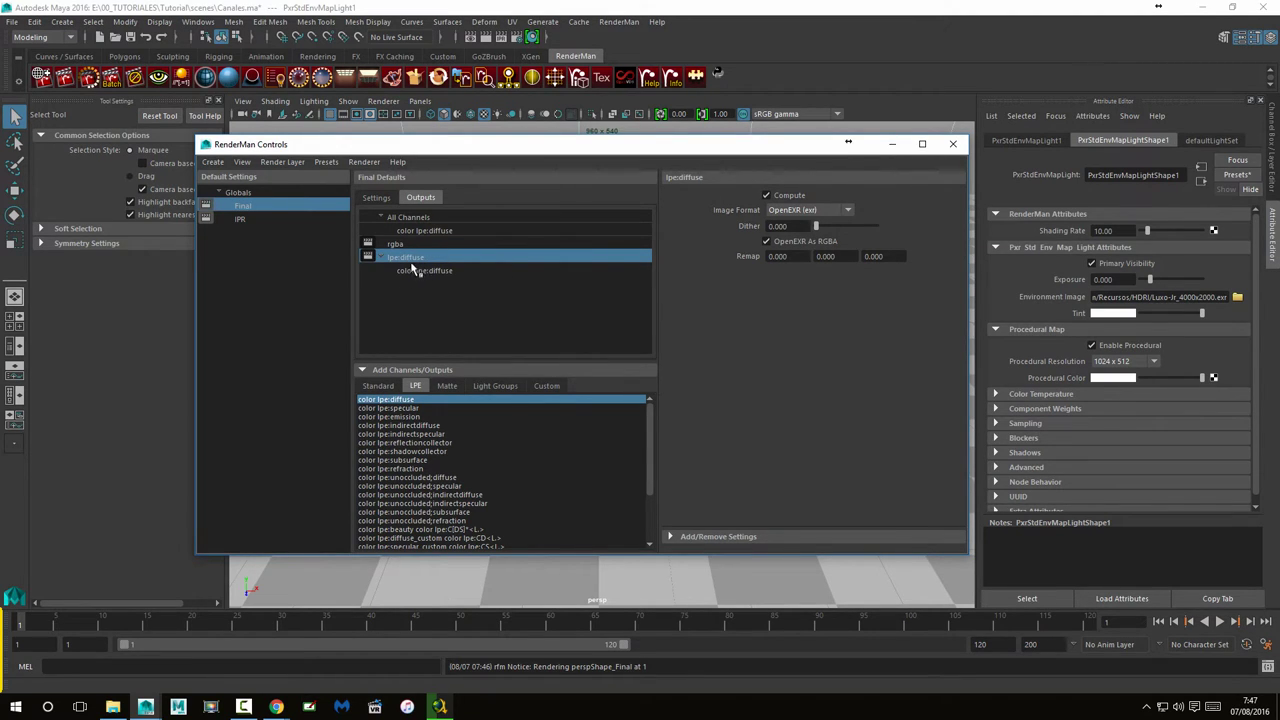
pyautogui.click(420, 408)
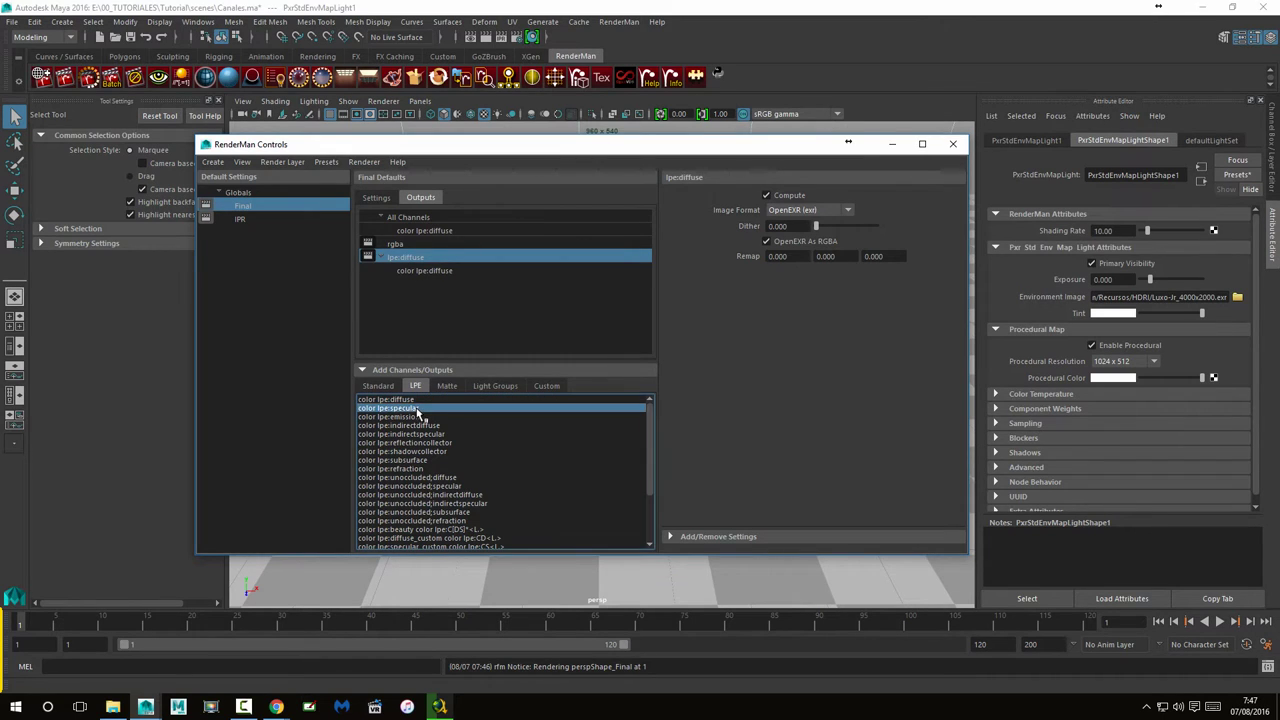
pyautogui.moveTo(420, 408); pyautogui.dragTo(428, 474)
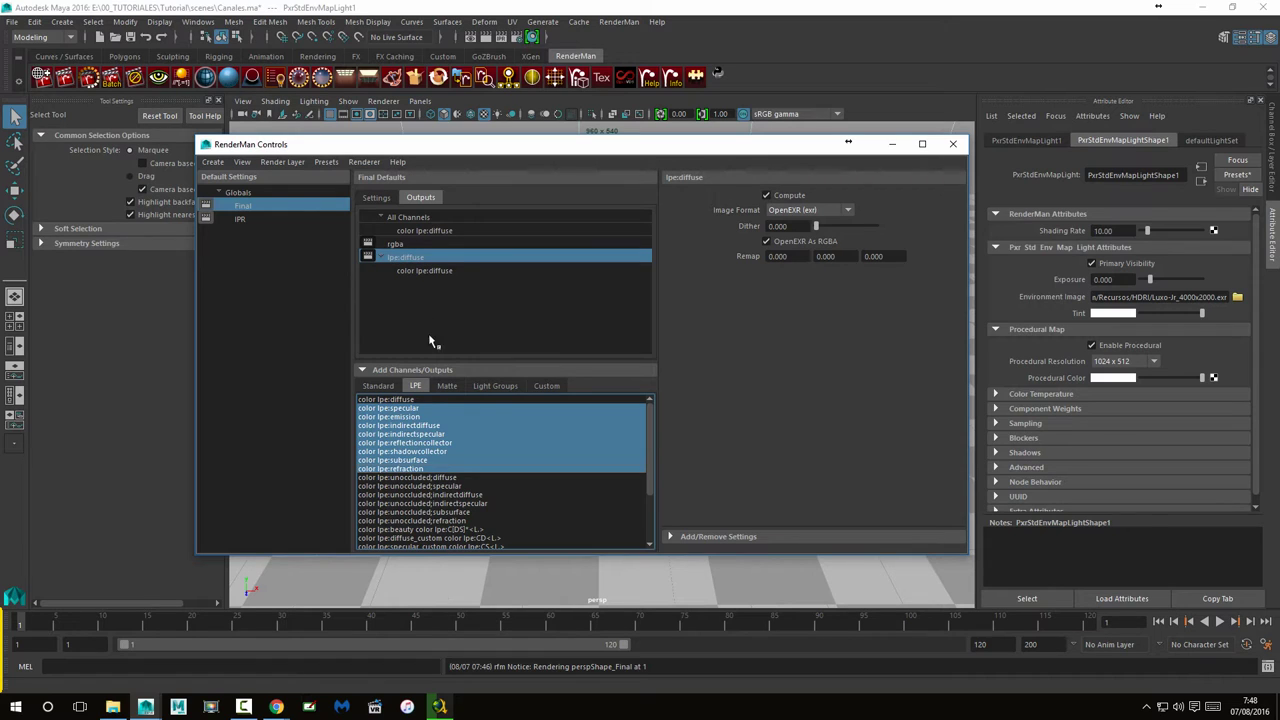
pyautogui.rightClick(398, 430)
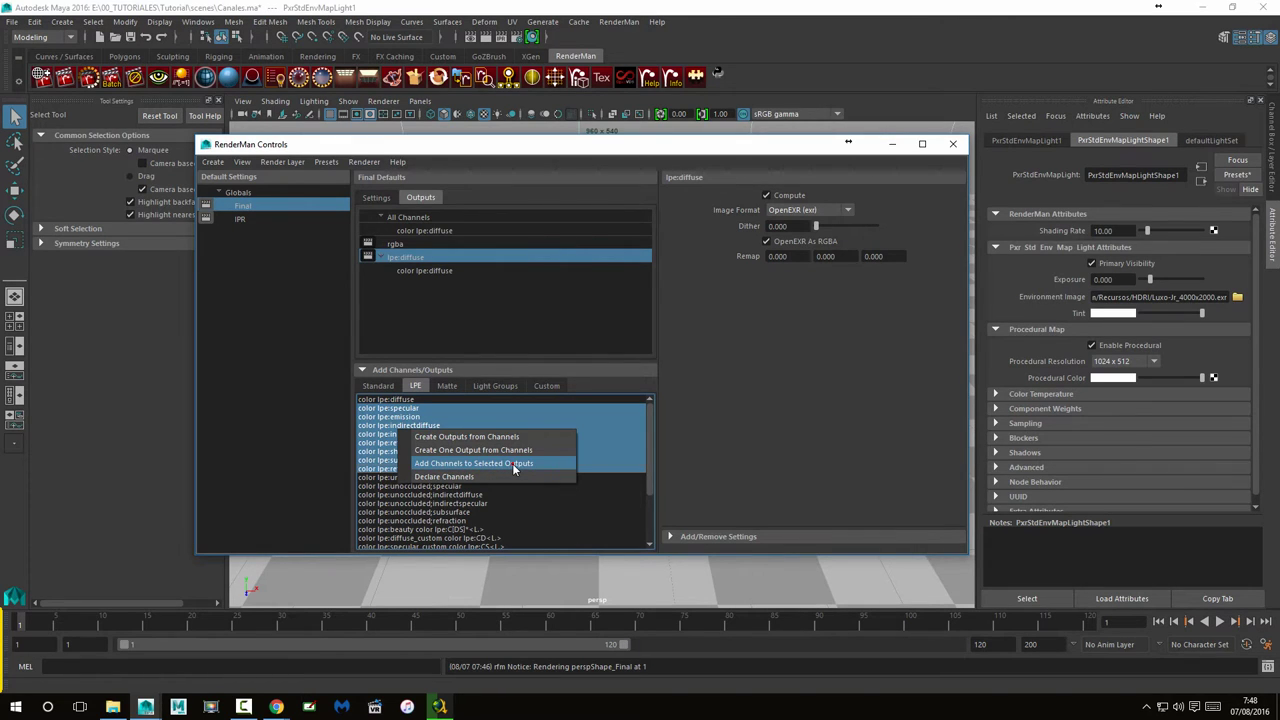
# Add the selected LPE channels to the diffuse output and rename it Canles
pyautogui.click(512, 463)
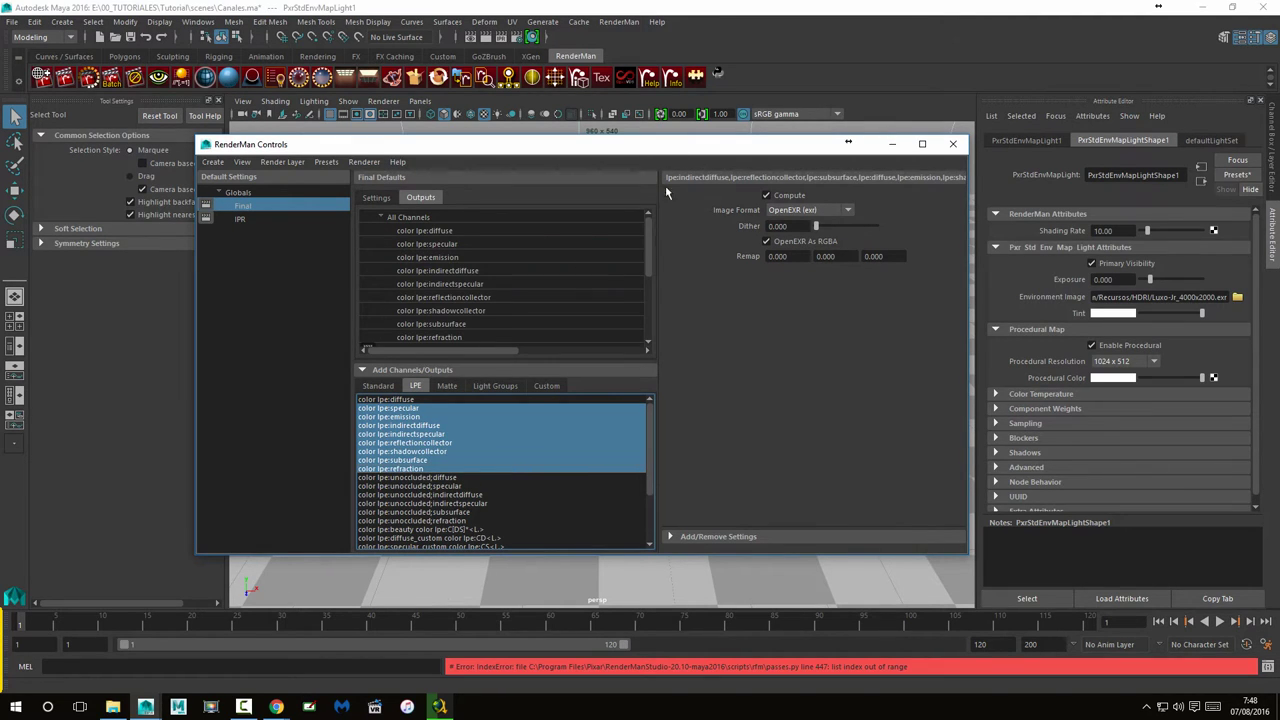
pyautogui.moveTo(648, 239); pyautogui.dragTo(646, 279)
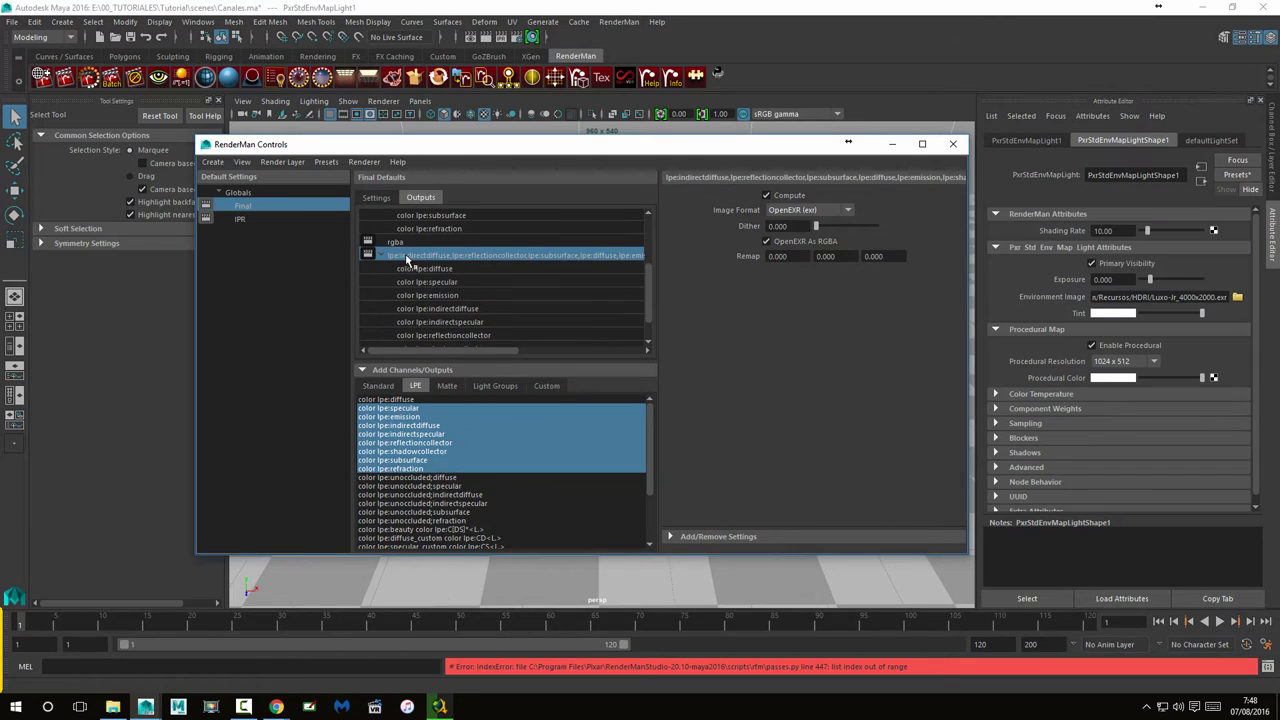
pyautogui.doubleClick(451, 256)
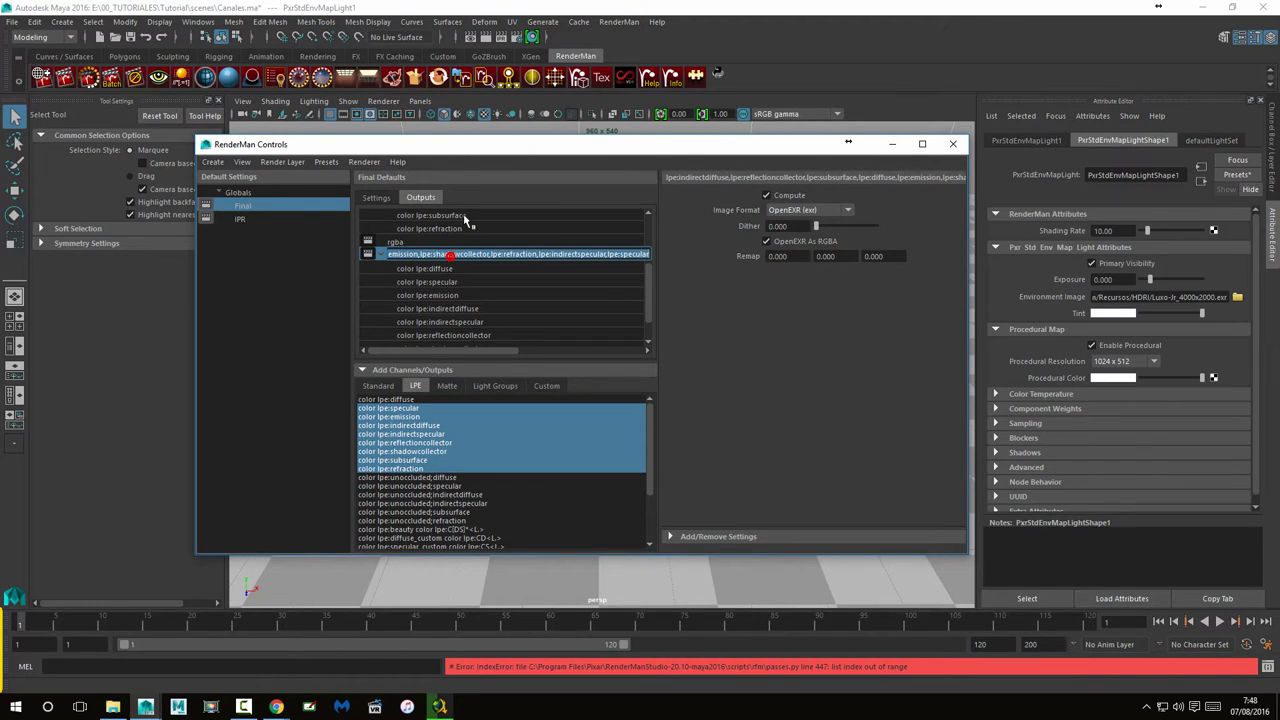
pyautogui.write('Canle')
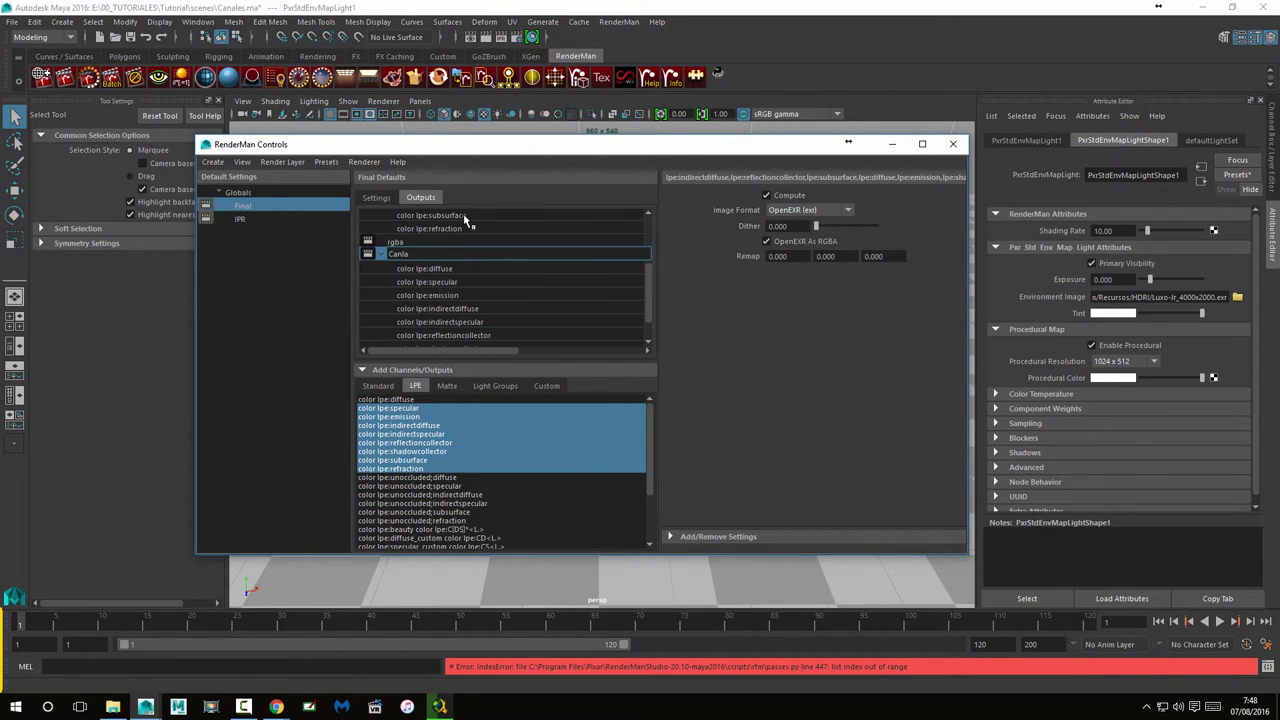
pyautogui.write('s')
pyautogui.press('Return')
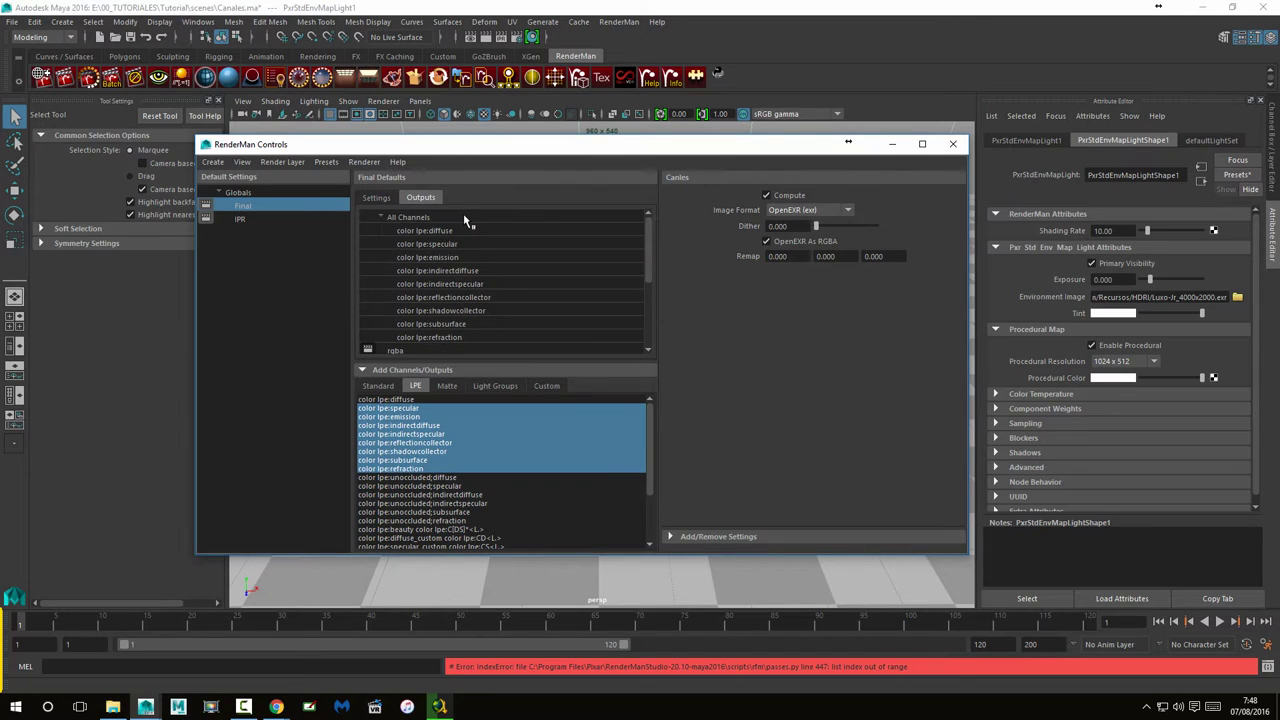
# Scroll through the Canles output to review its added LPE channels
pyautogui.scroll(-1, 485, 280)
pyautogui.scroll(-1, 477, 306)
pyautogui.scroll(-1, 422, 305)
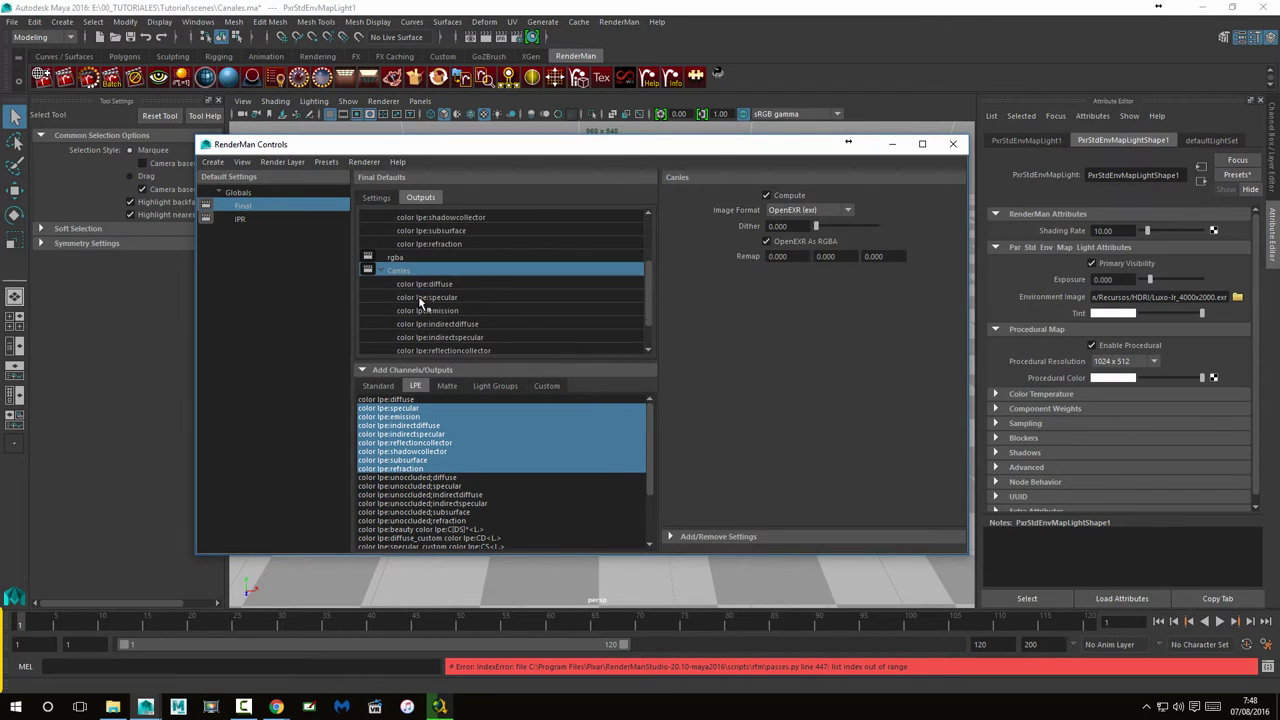
pyautogui.scroll(-1, 422, 285)
pyautogui.scroll(-1, 422, 285)
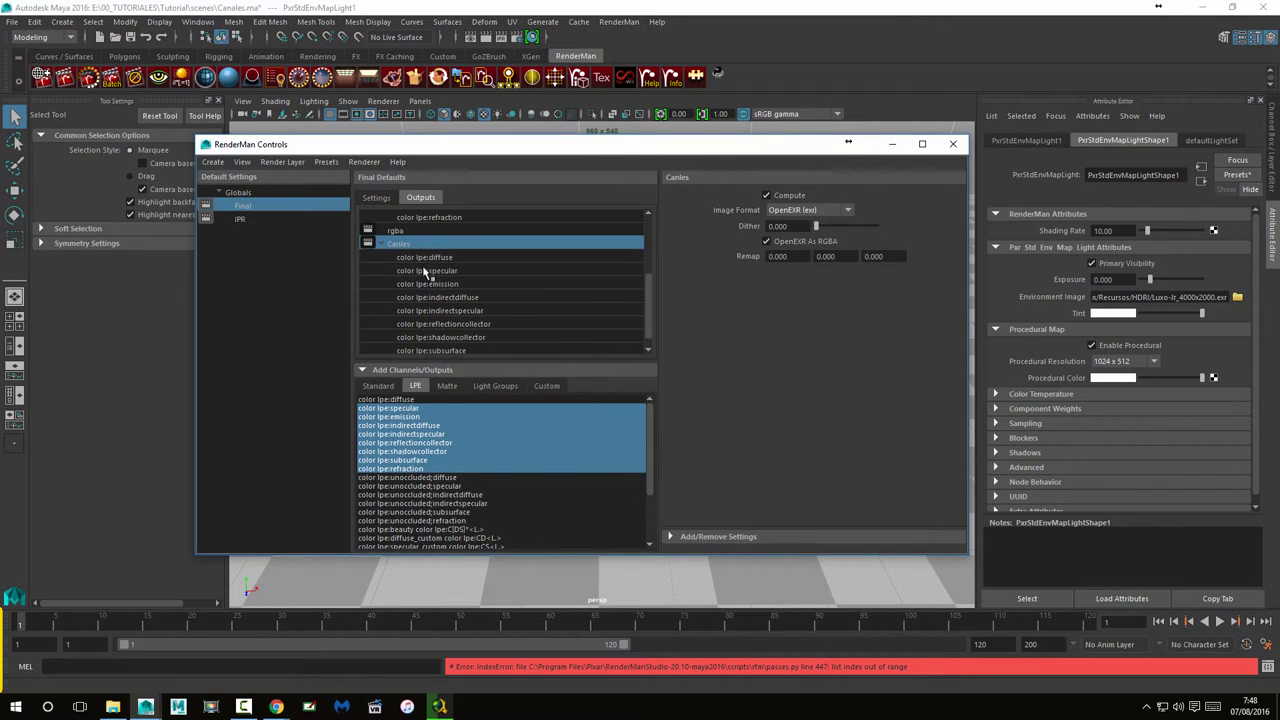
pyautogui.scroll(-1, 430, 313)
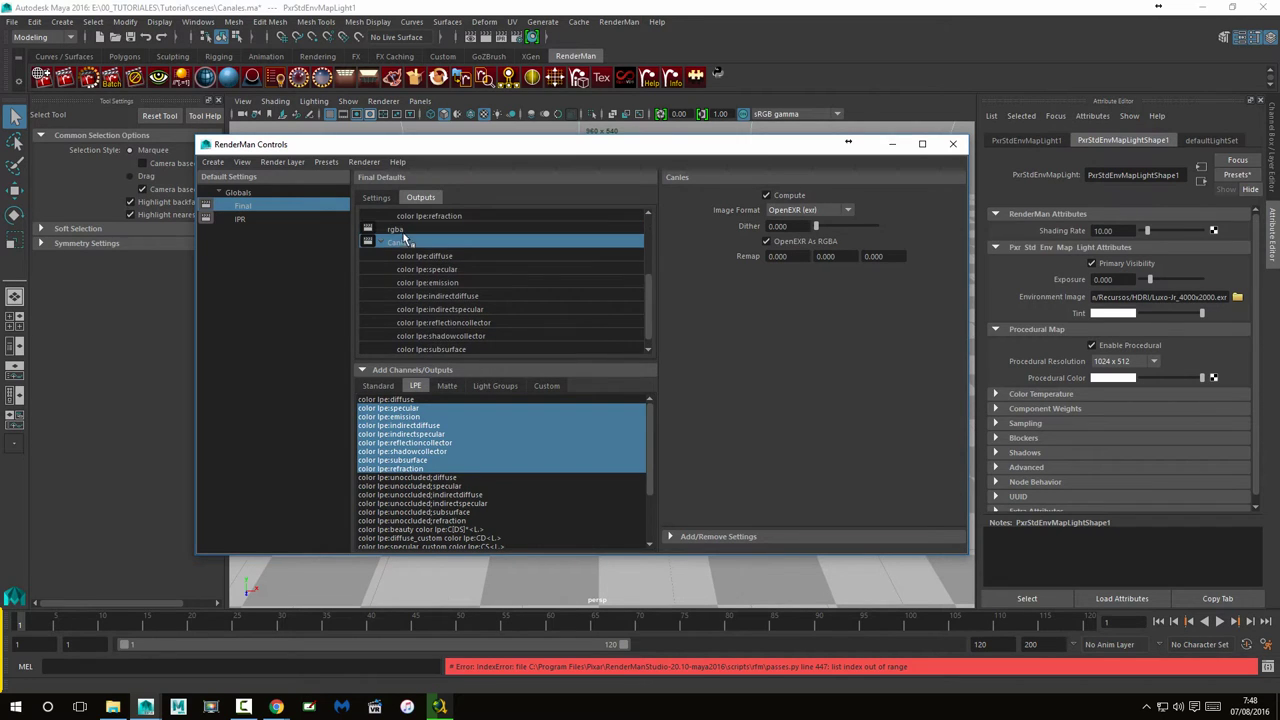
pyautogui.scroll(-1, 410, 262)
pyautogui.scroll(2, 408, 268)
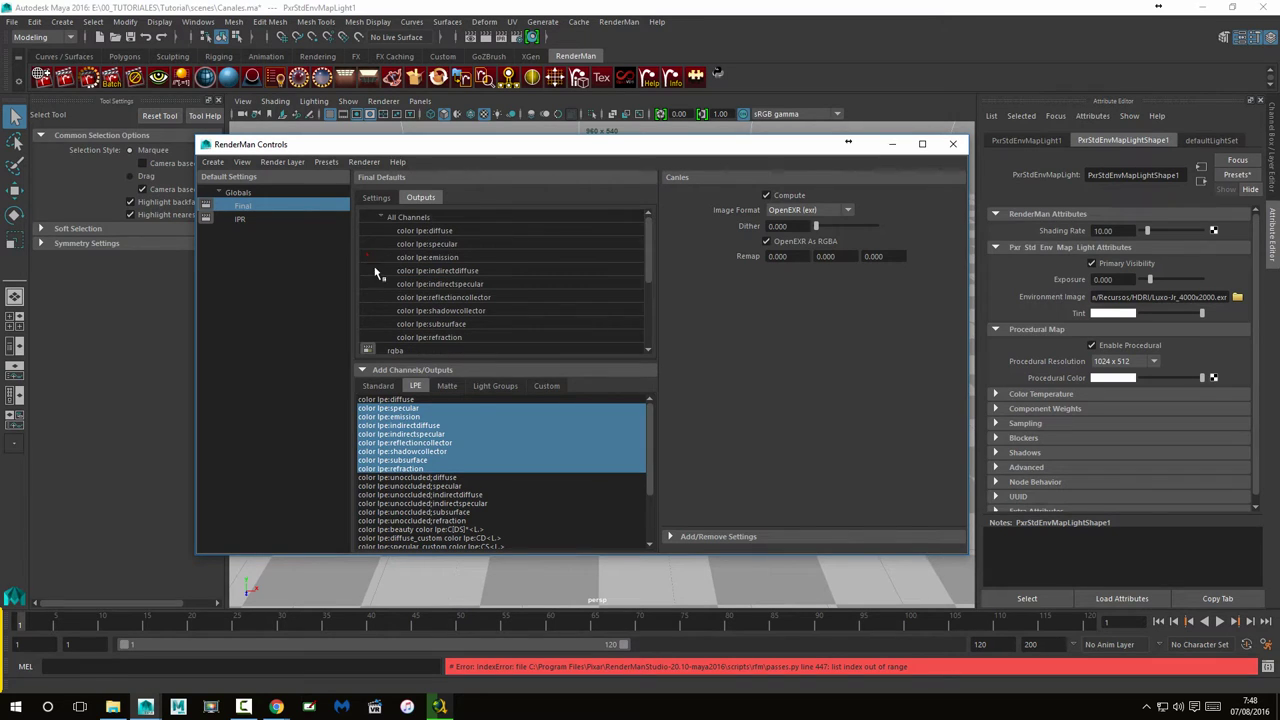
pyautogui.scroll(3, 368, 262)
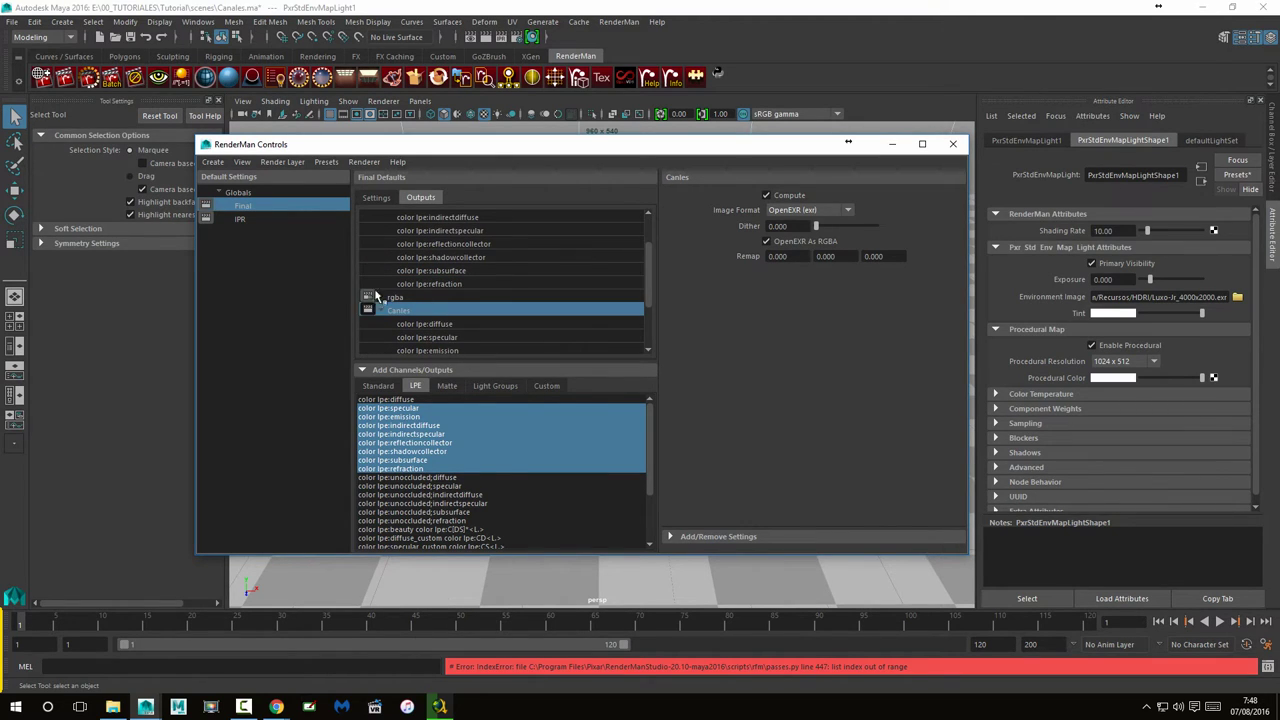
pyautogui.scroll(-1, 368, 300)
pyautogui.scroll(-1, 368, 290)
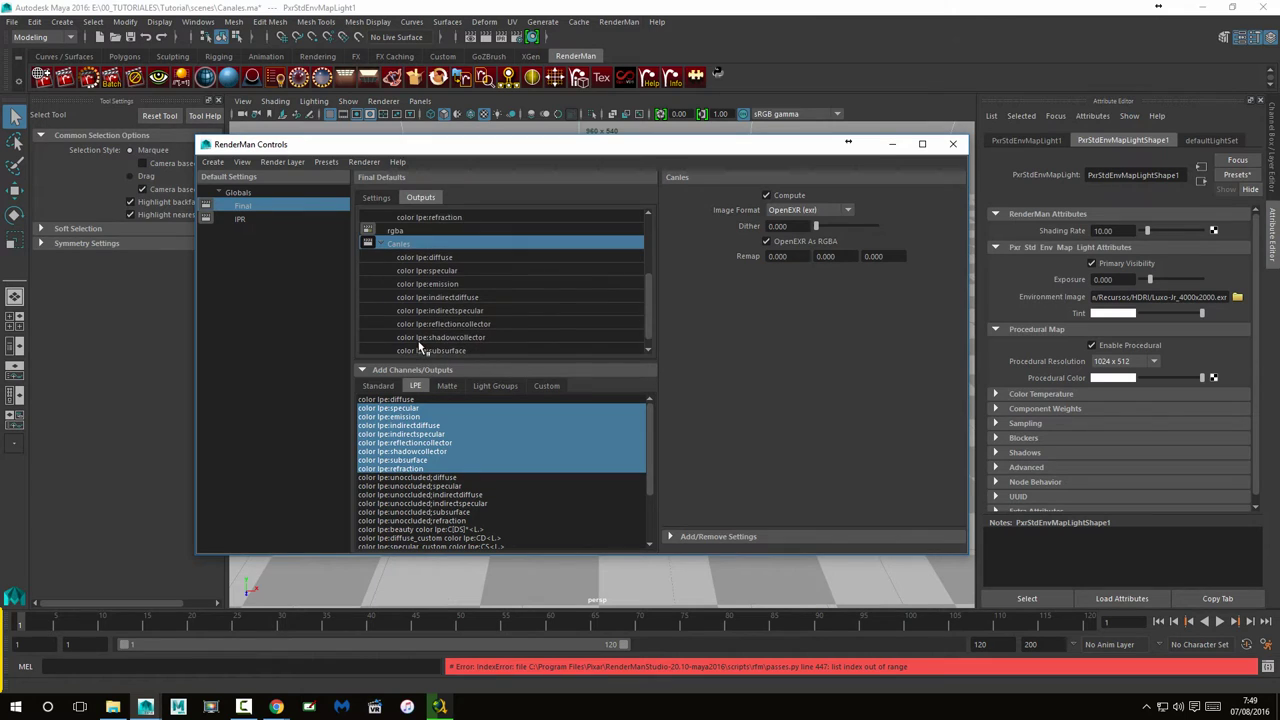
pyautogui.scroll(-1, 434, 343)
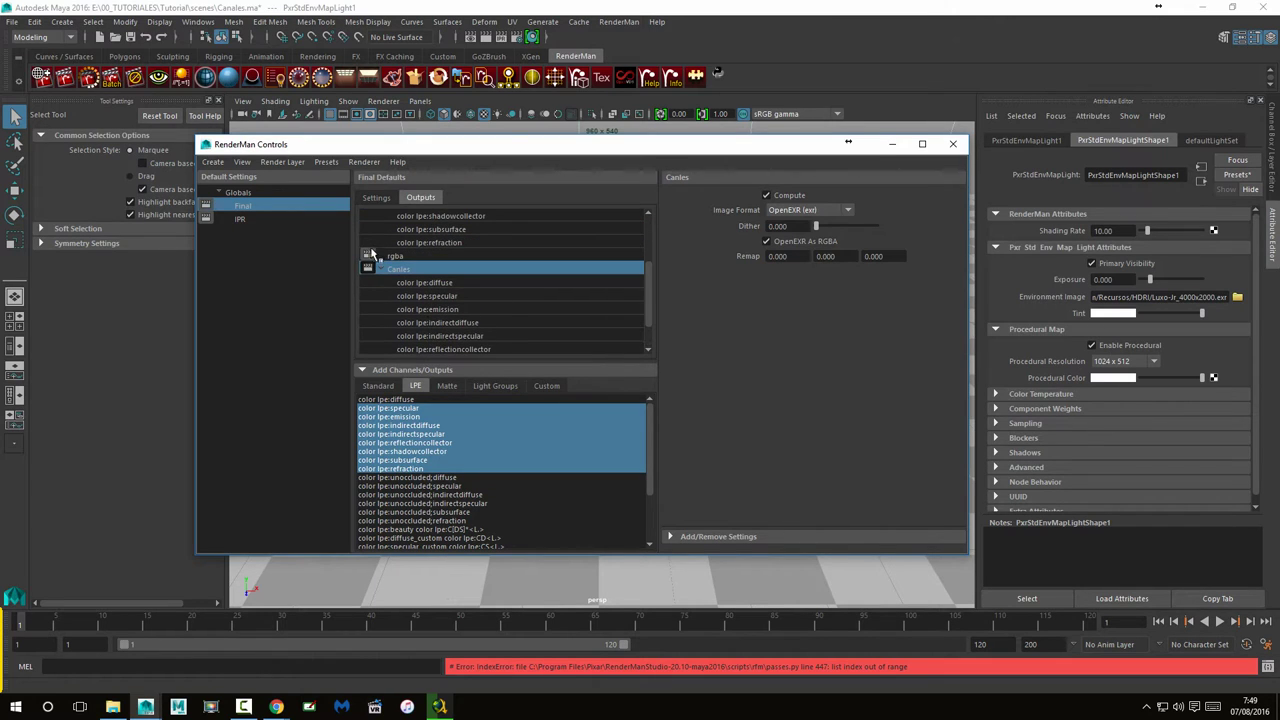
pyautogui.scroll(3, 370, 260)
pyautogui.scroll(-2, 372, 262)
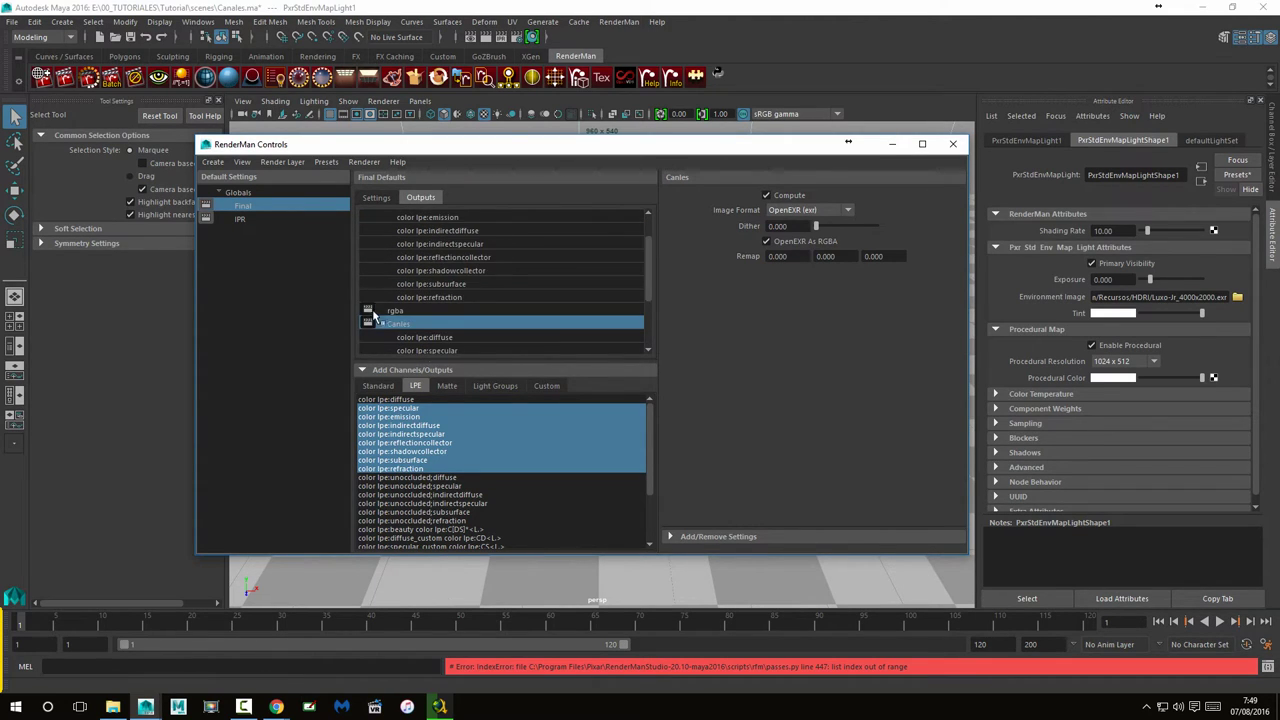
pyautogui.scroll(-3, 371, 320)
pyautogui.scroll(-1, 375, 305)
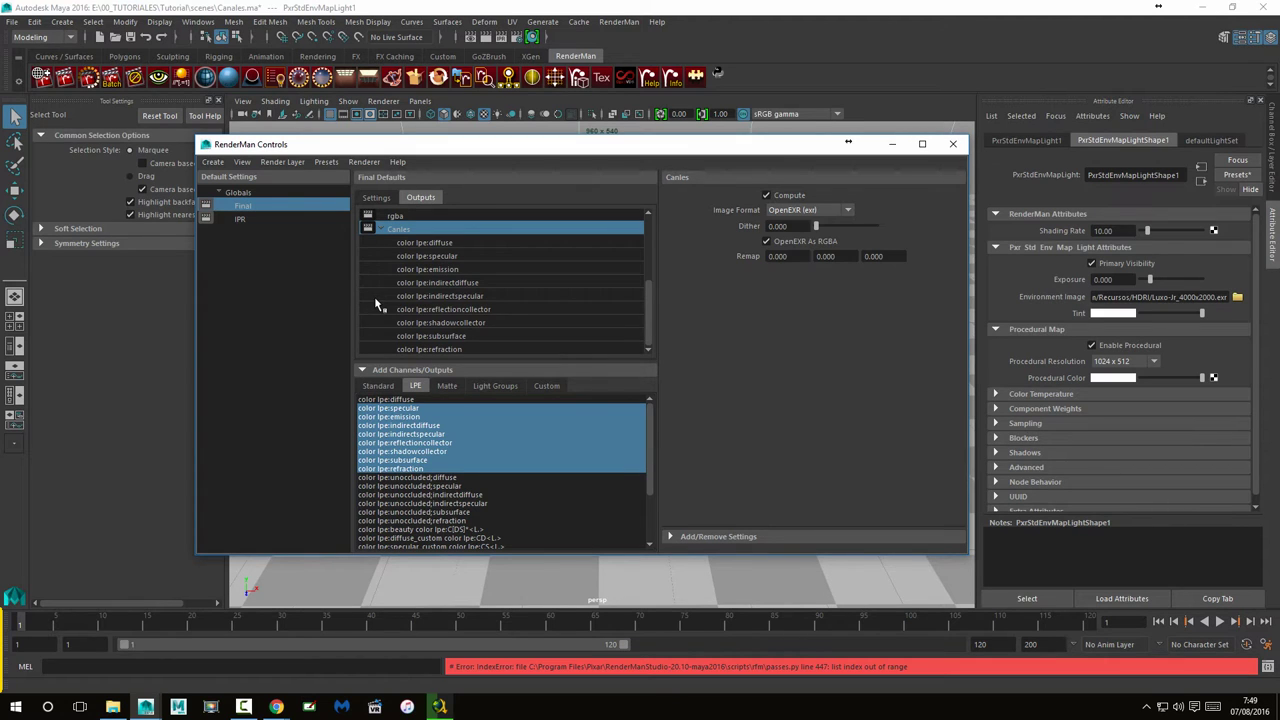
pyautogui.moveTo(489, 152); pyautogui.dragTo(479, 159)
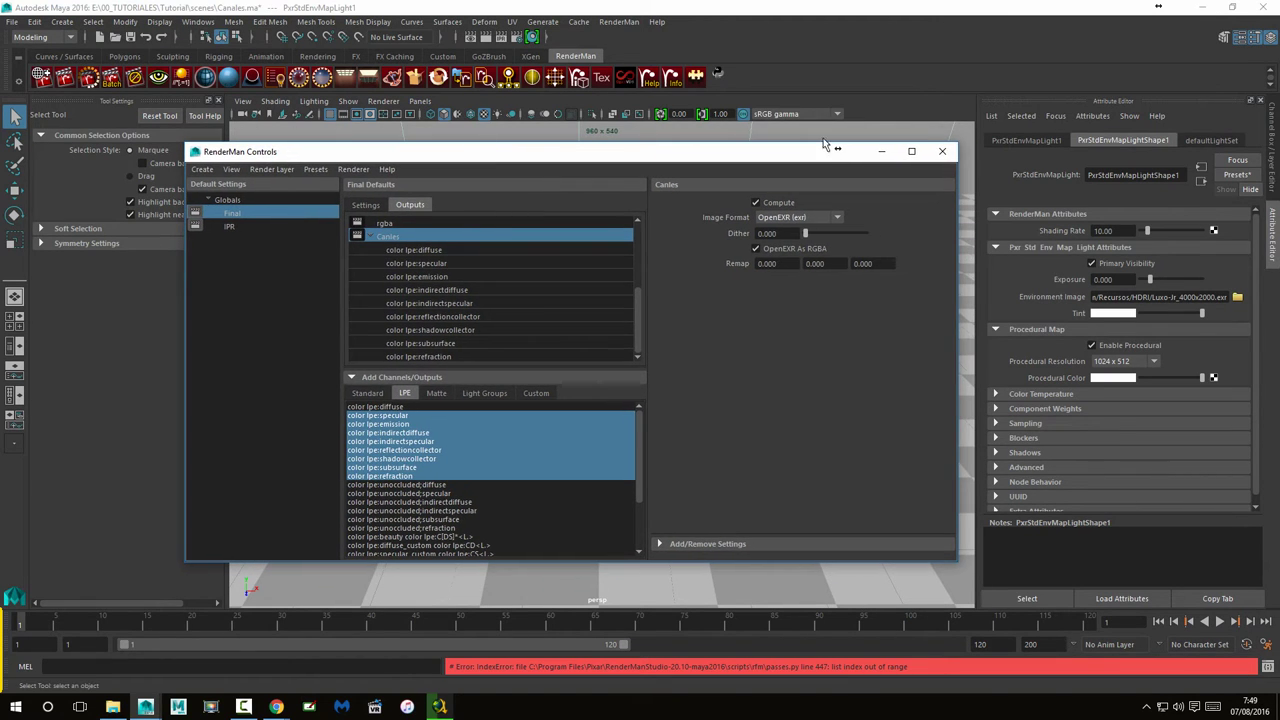
# Close RenderMan Controls, clear the Script Editor log, and batch render Canales_Canles.exr
pyautogui.click(941, 151)
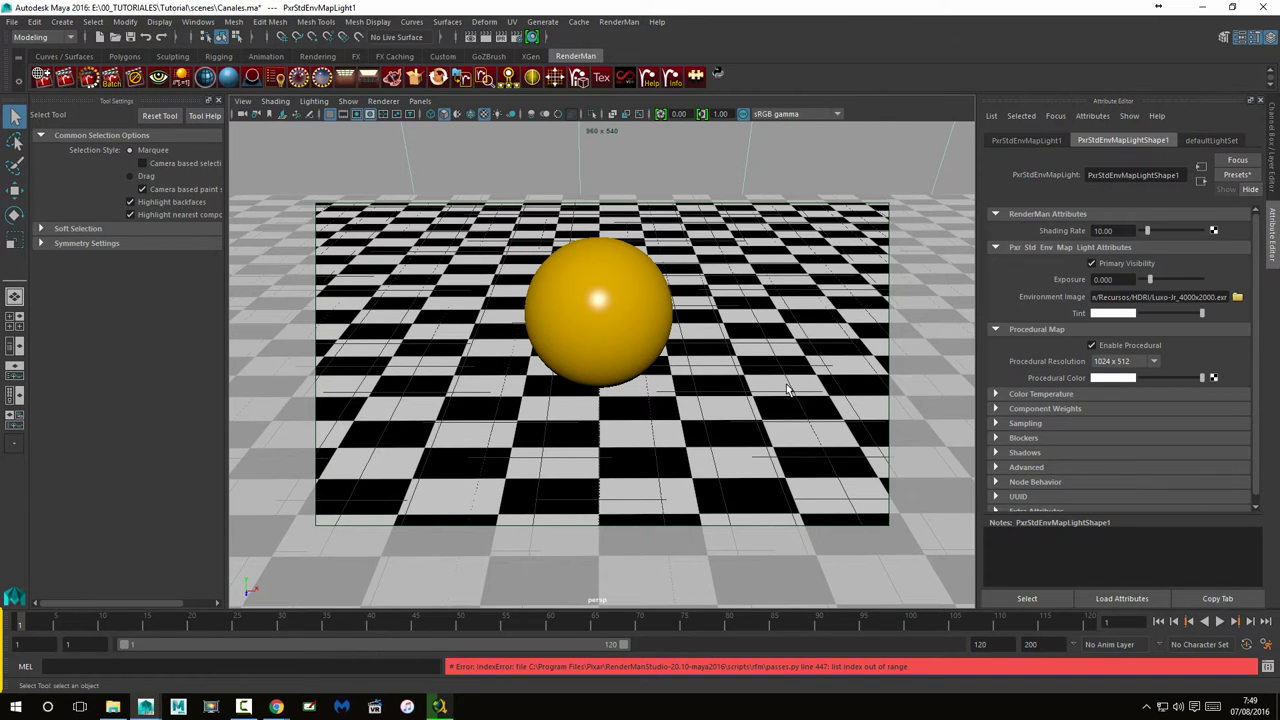
pyautogui.click(1267, 666)
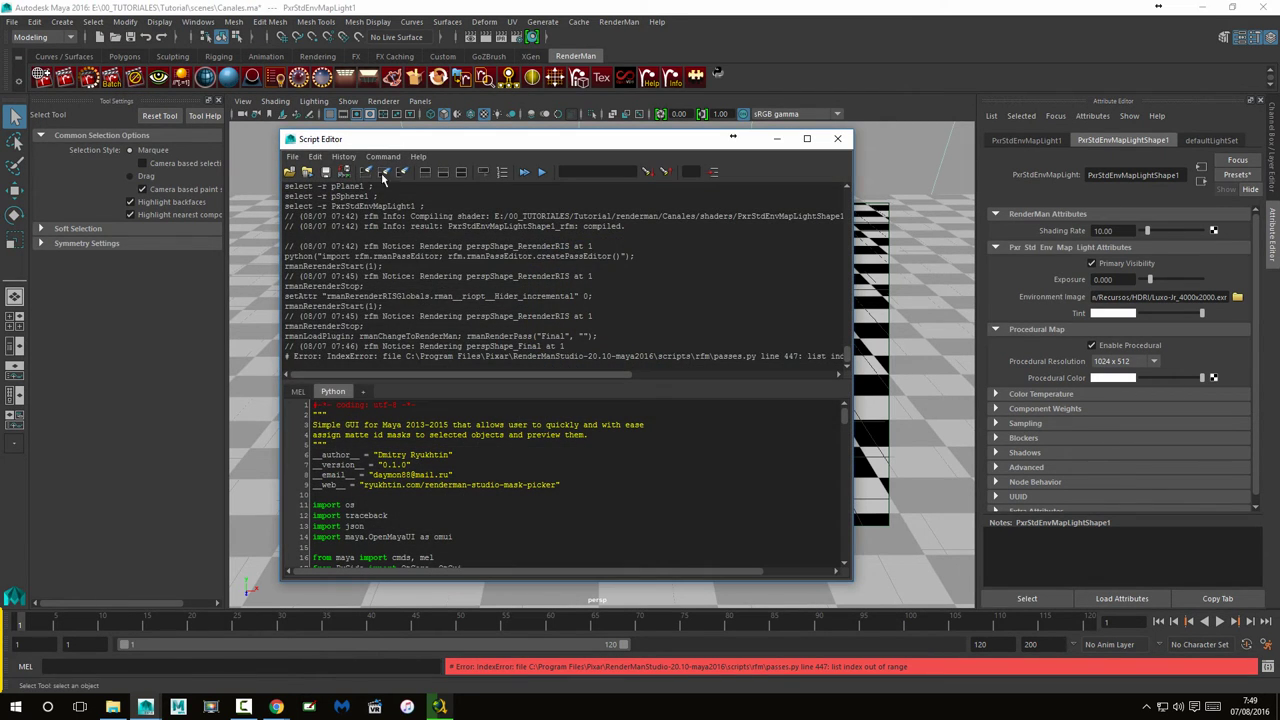
pyautogui.click(366, 172)
pyautogui.moveTo(396, 377); pyautogui.dragTo(396, 576)
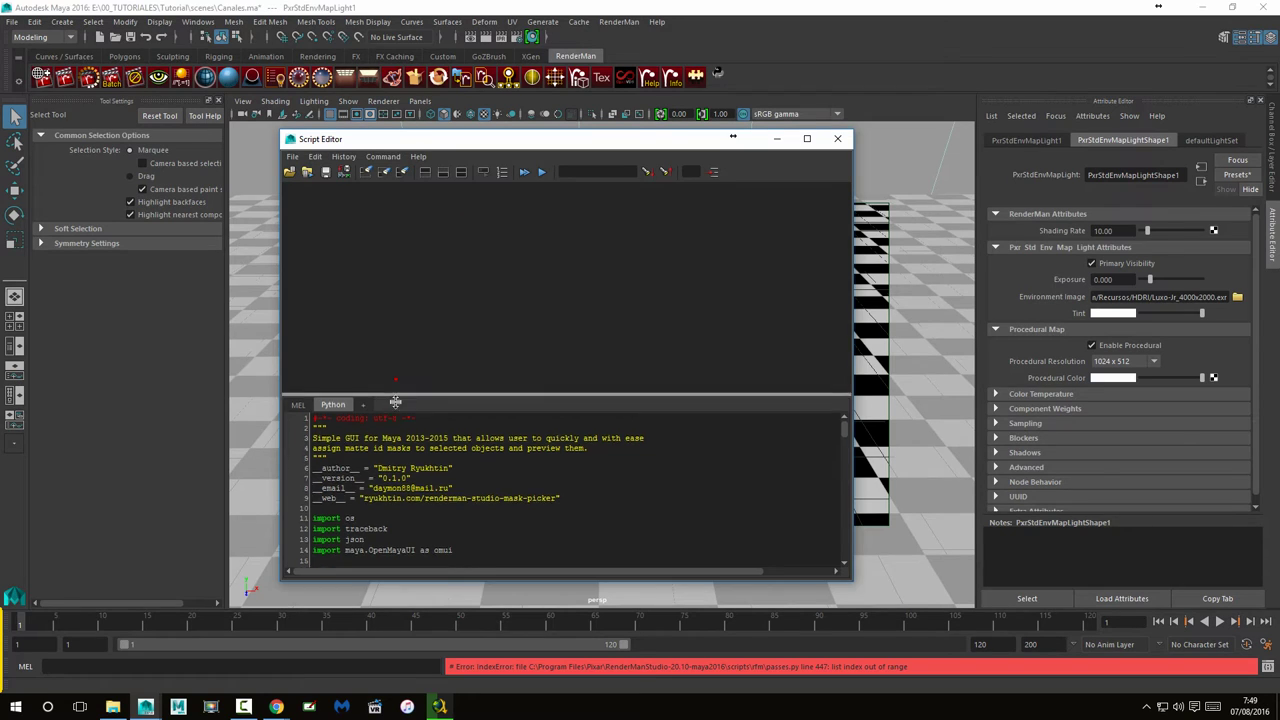
pyautogui.click(115, 85)
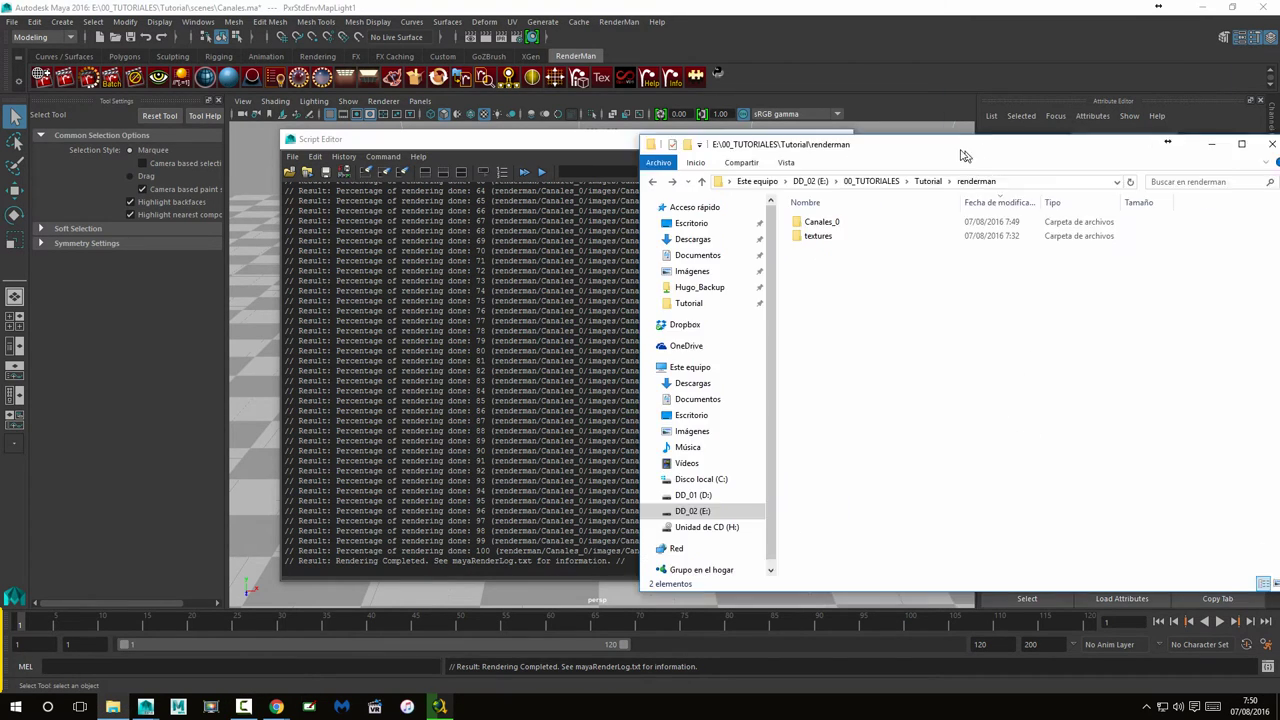
pyautogui.moveTo(960, 145); pyautogui.dragTo(669, 183)
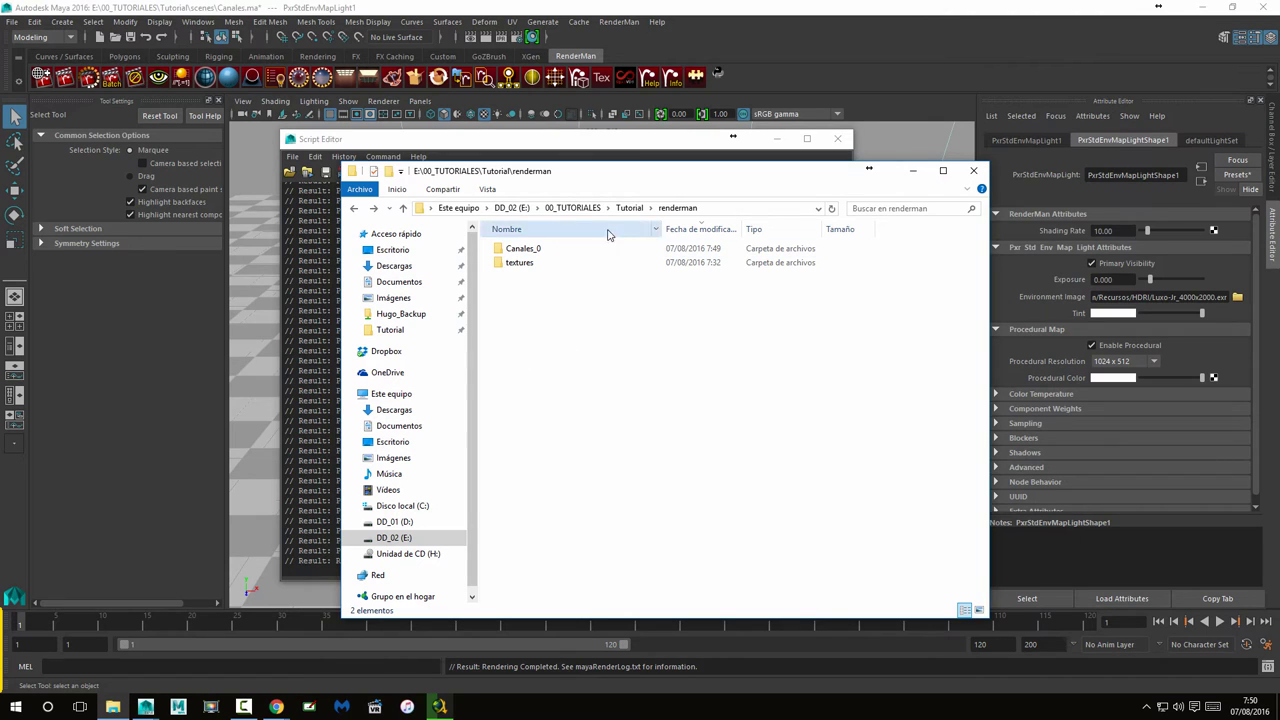
# Navigate to Tutorial\renderman\Canales_0\images in File Explorer
pyautogui.click(630, 208)
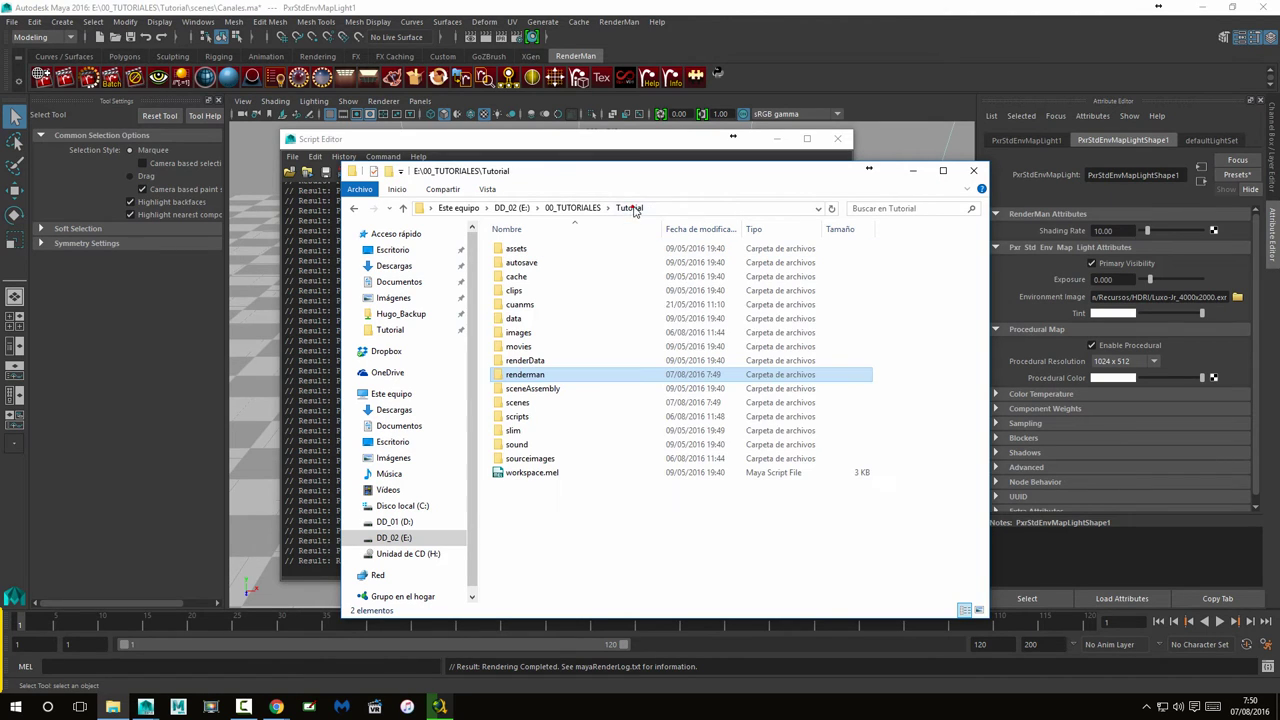
pyautogui.doubleClick(520, 376)
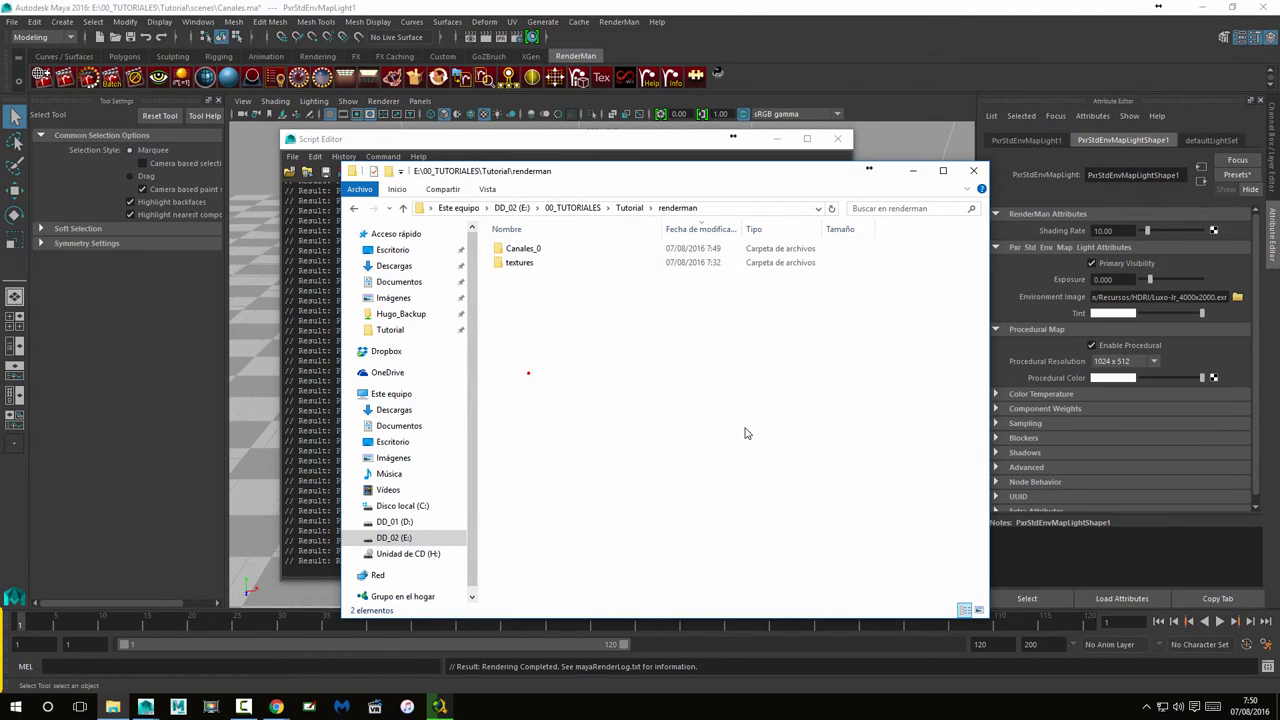
pyautogui.click(535, 250)
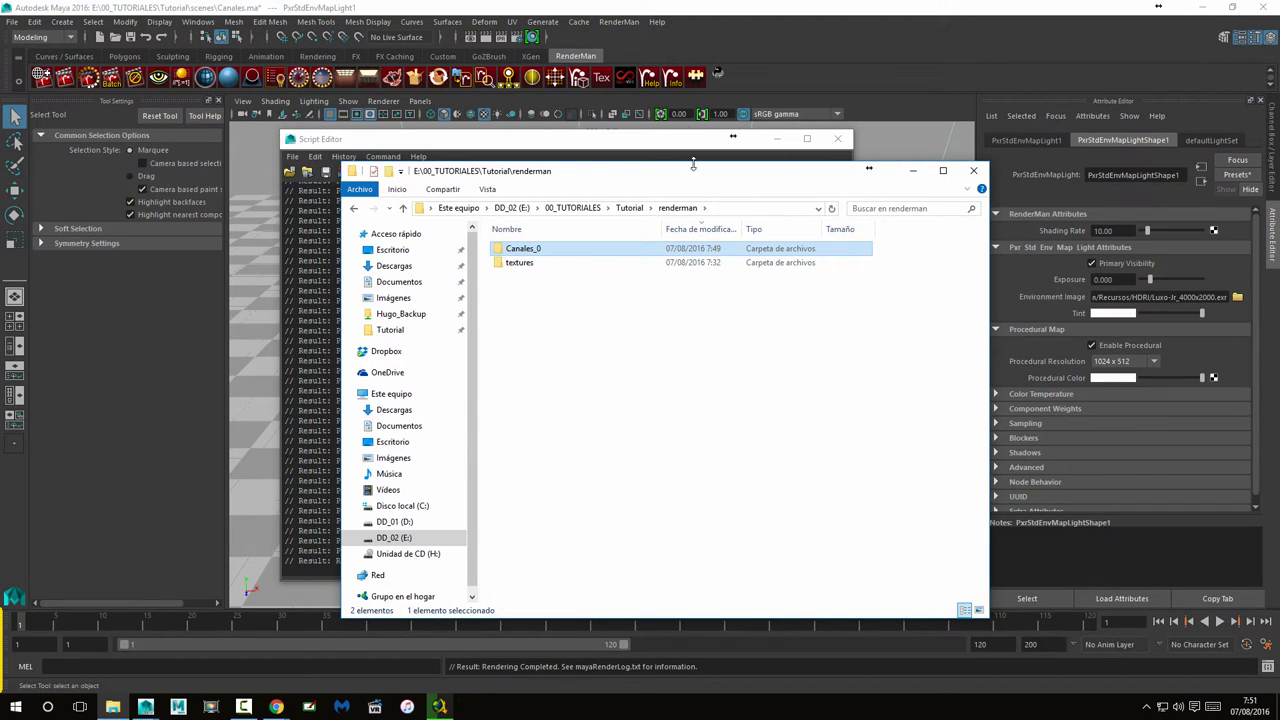
pyautogui.doubleClick(522, 248)
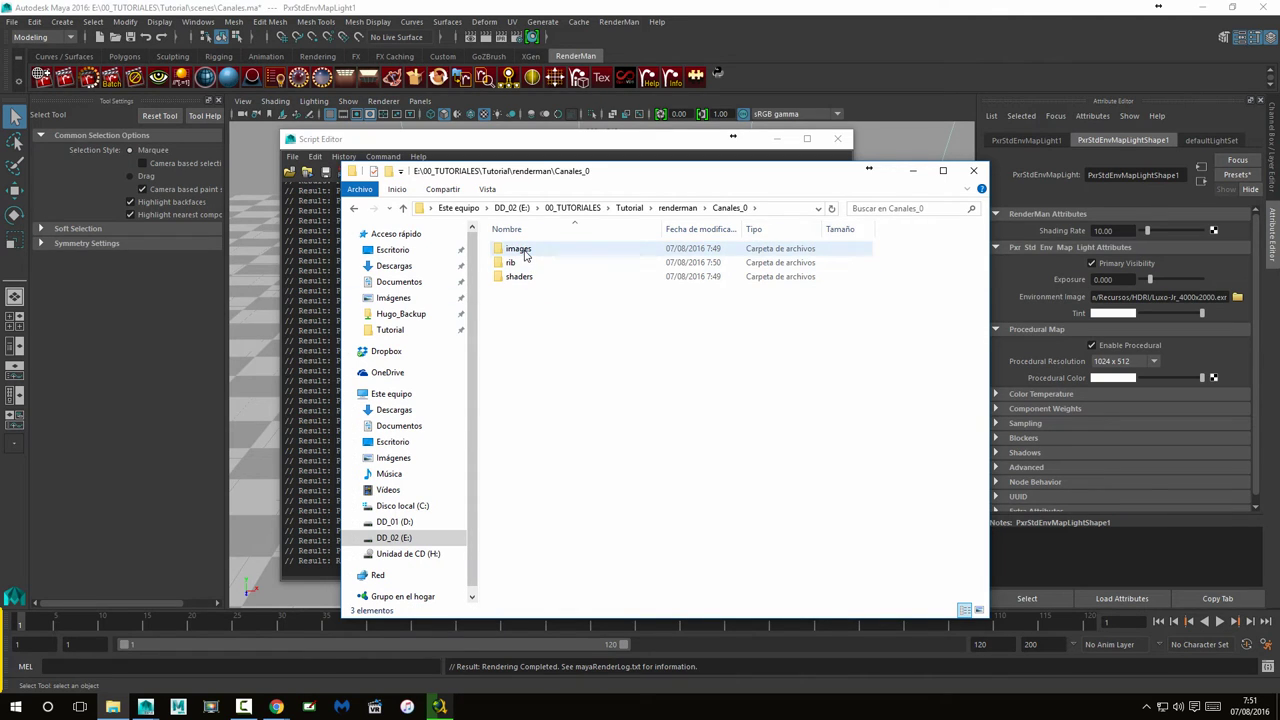
pyautogui.doubleClick(524, 252)
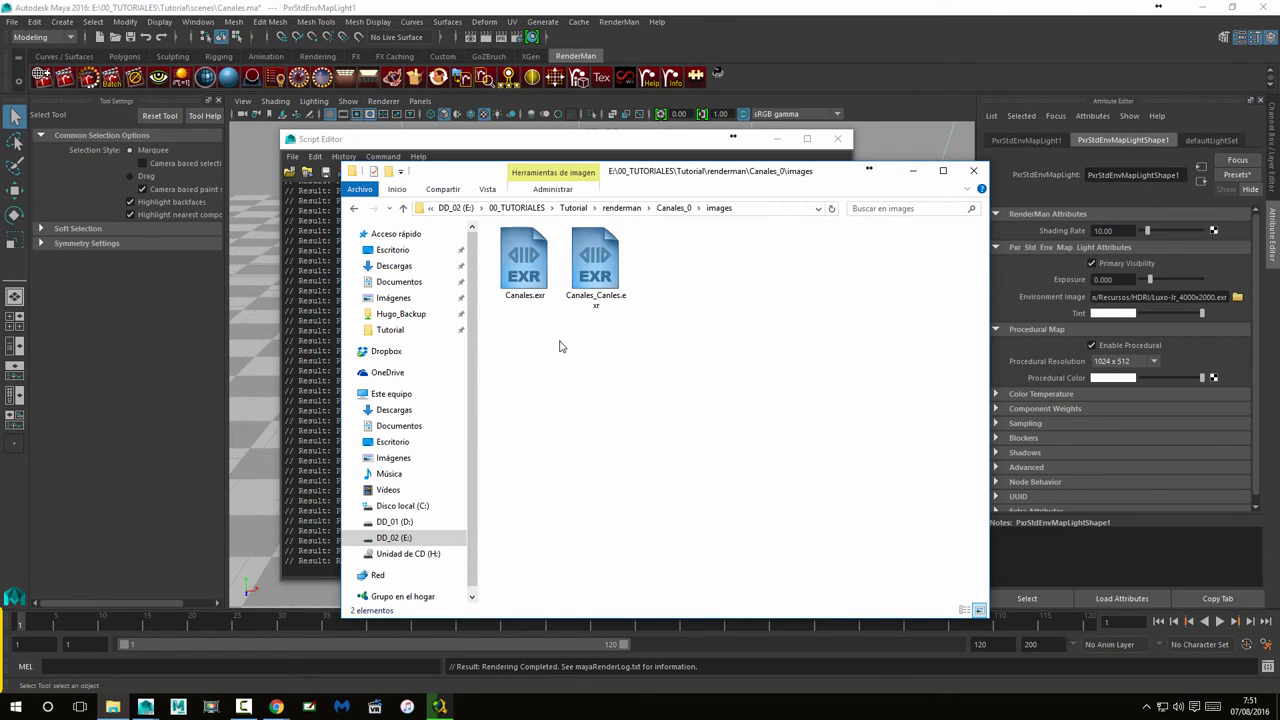
pyautogui.click(518, 258)
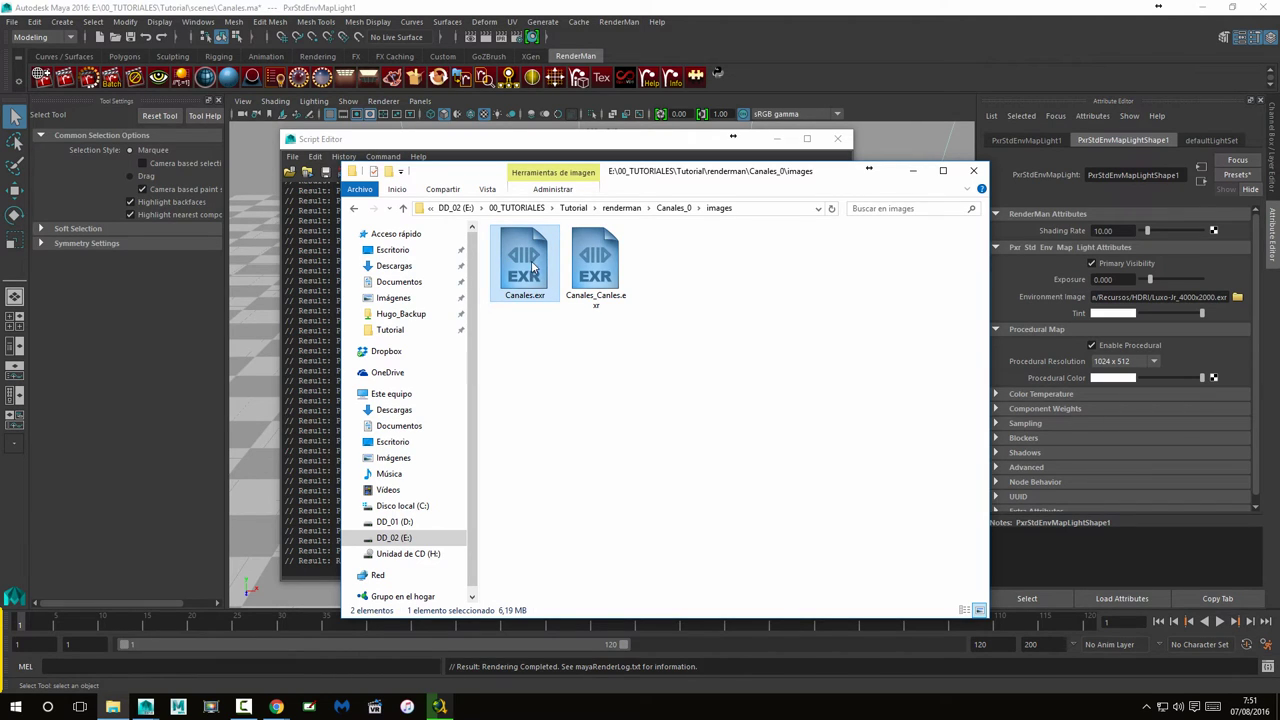
# Rename Canales_Canles.exr to Canales_Canales.exr
pyautogui.click(600, 262)
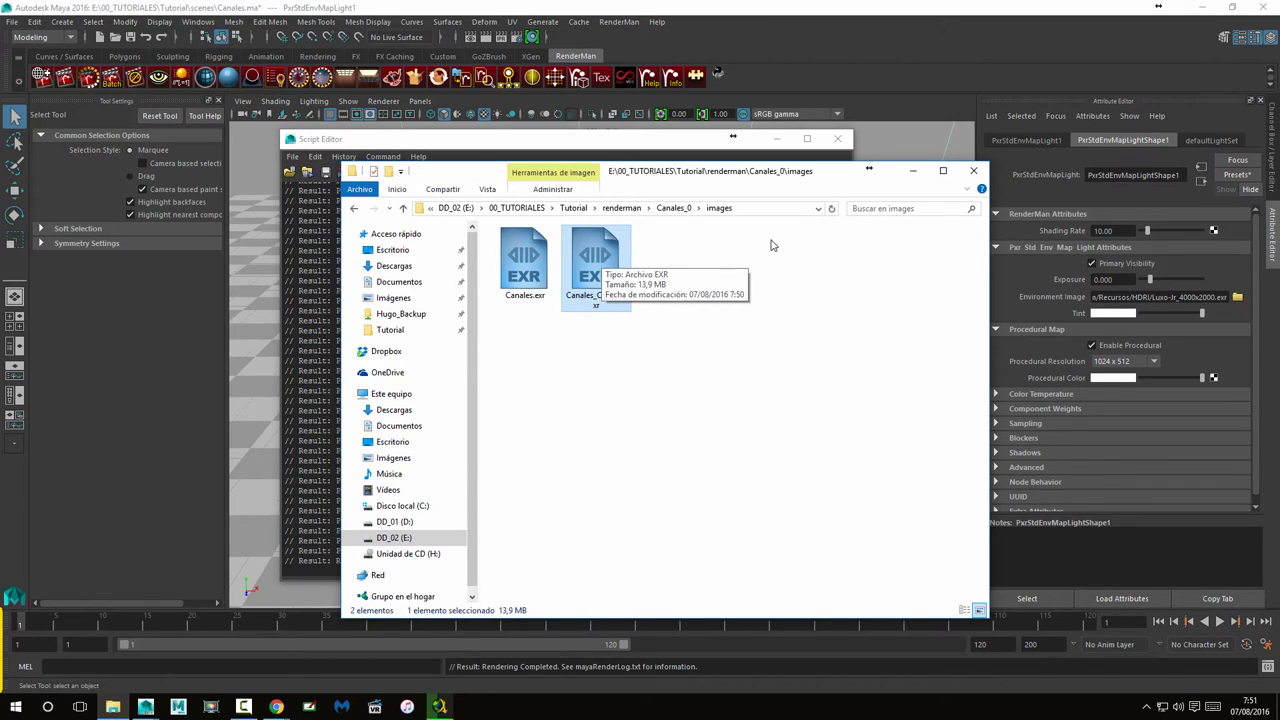
pyautogui.click(775, 290)
pyautogui.click(605, 300)
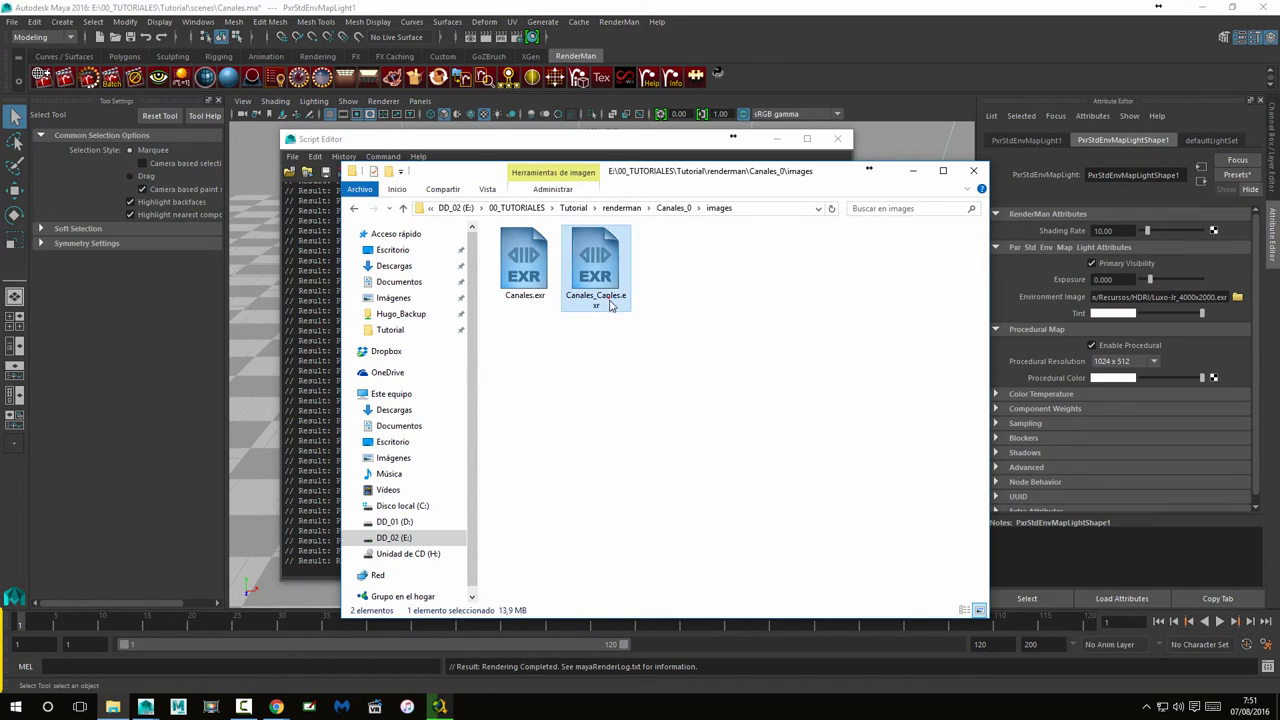
pyautogui.click(607, 298)
pyautogui.click(605, 296)
pyautogui.write('a')
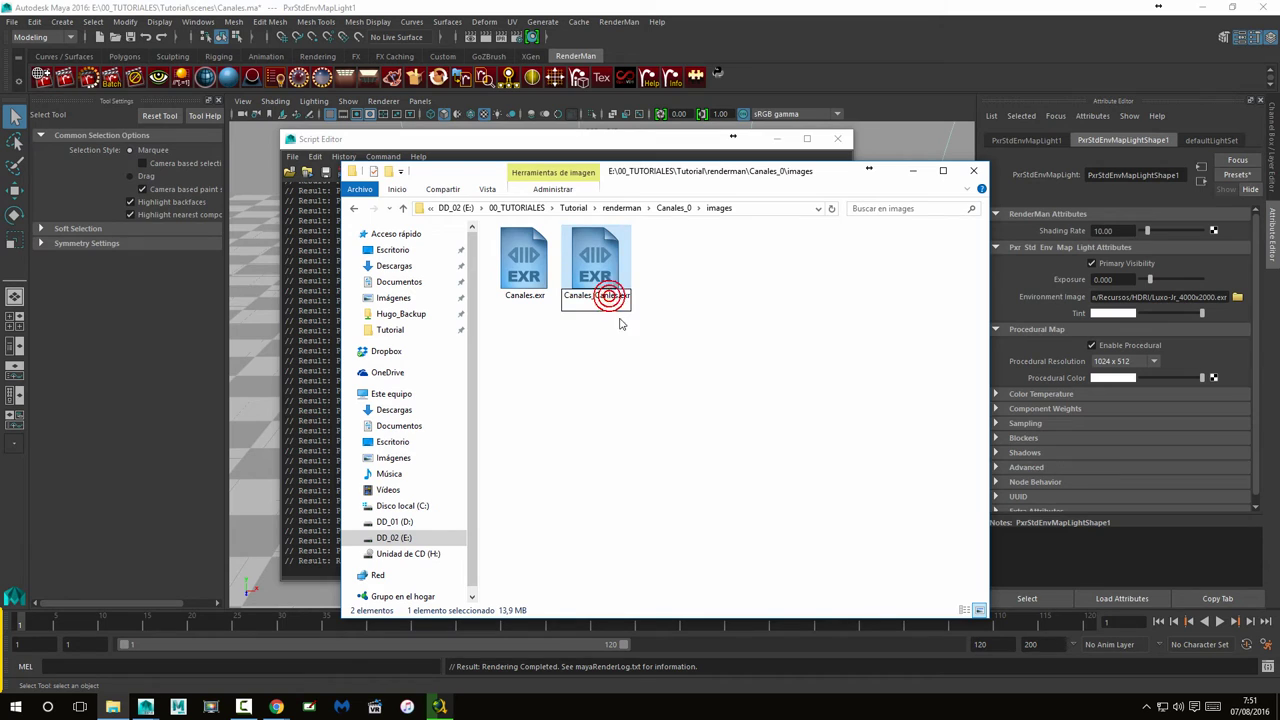
pyautogui.click(730, 395)
pyautogui.moveTo(730, 182); pyautogui.dragTo(815, 178)
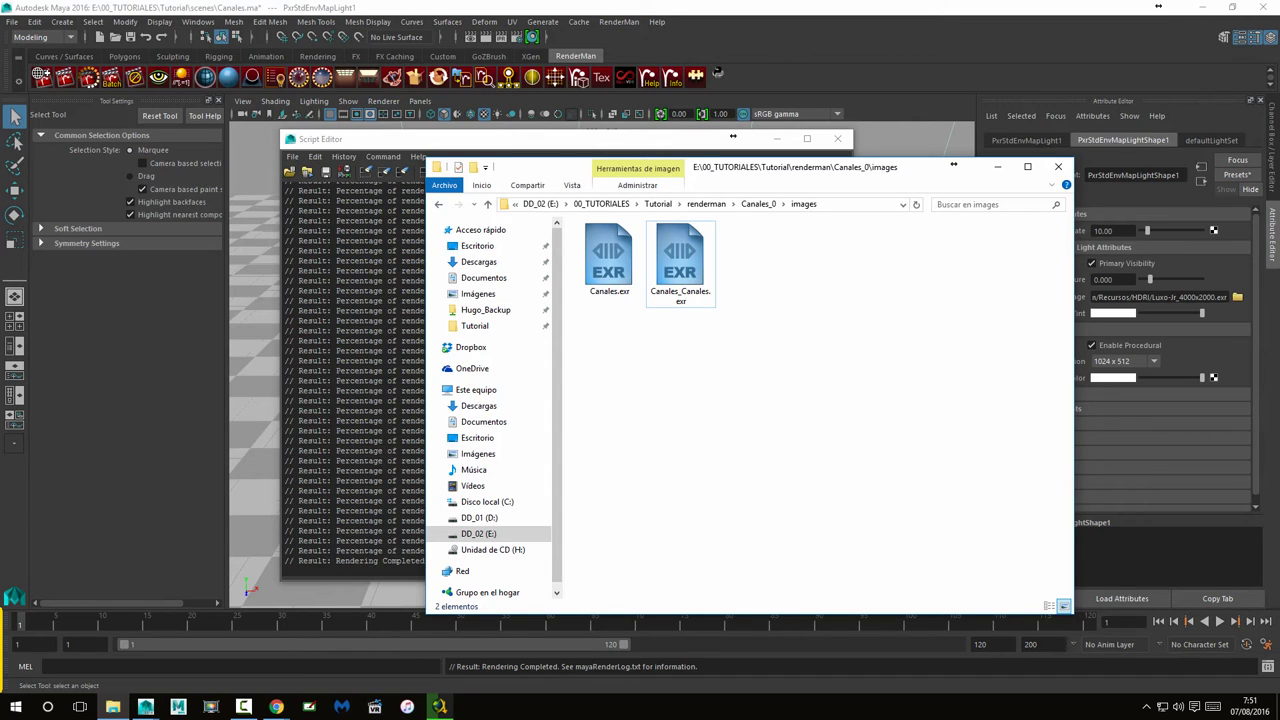
pyautogui.click(18, 702)
# Launch NukeX and drag Canales.exr and Canales_Canales.exr into the node graph
pyautogui.click(212, 400)
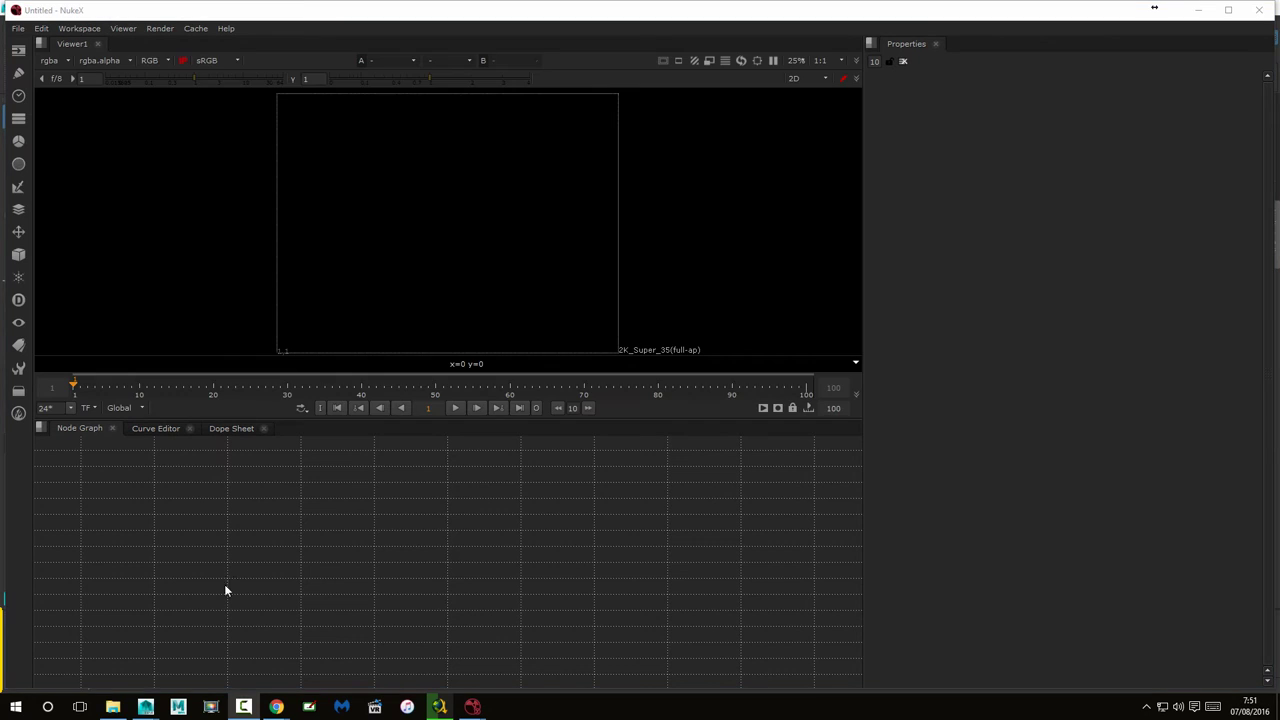
pyautogui.click(113, 706)
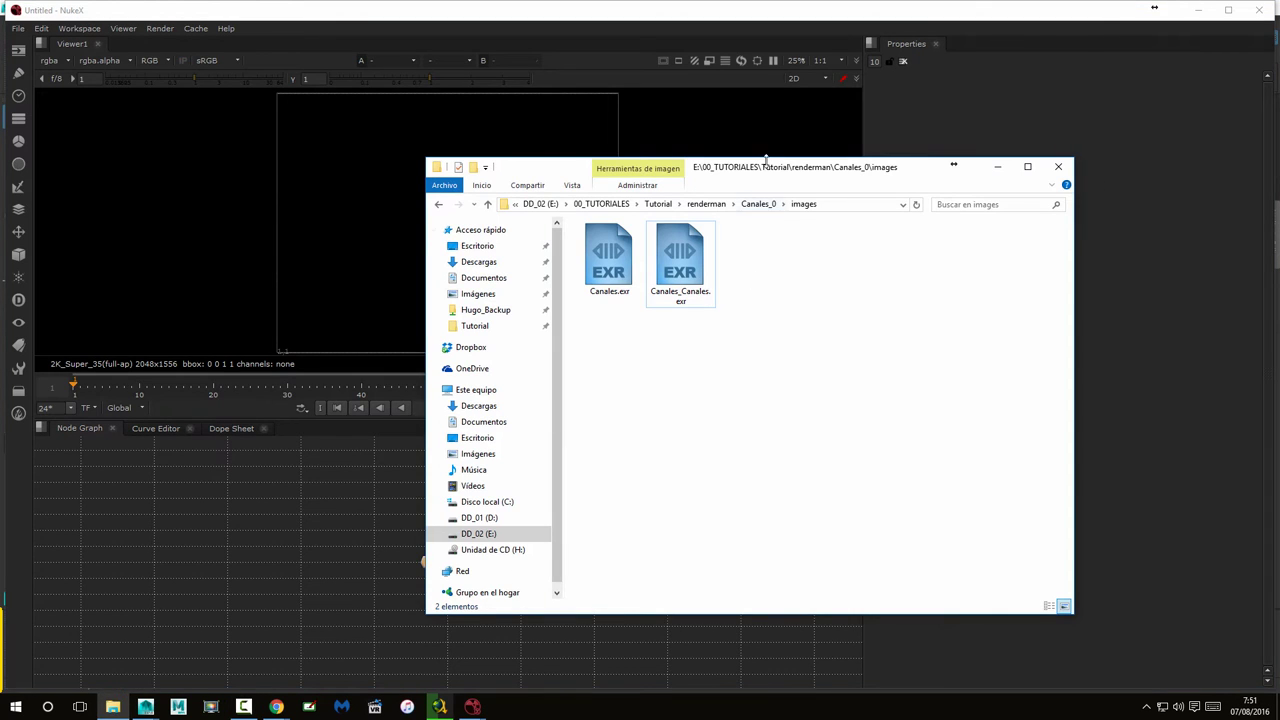
pyautogui.moveTo(764, 164); pyautogui.dragTo(991, 225)
pyautogui.moveTo(1030, 423)
pyautogui.mouseDown()
pyautogui.moveTo(822, 315)
pyautogui.moveTo(440, 487)
pyautogui.moveTo(561, 490)
pyautogui.mouseUp()
pyautogui.moveTo(437, 484); pyautogui.dragTo(378, 485)
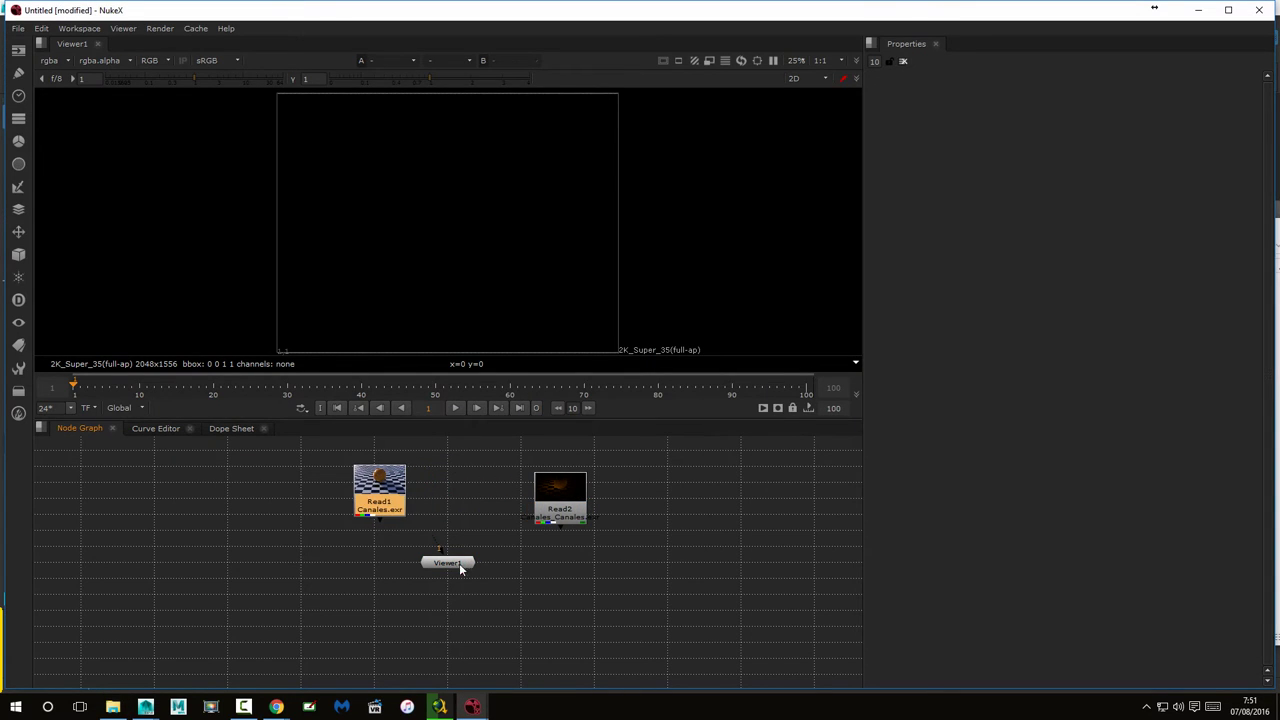
# View Read1's Canales.exr sphere render in Viewer1 and reposition the node
pyautogui.click(459, 568)
pyautogui.click(403, 505)
pyautogui.press('1')
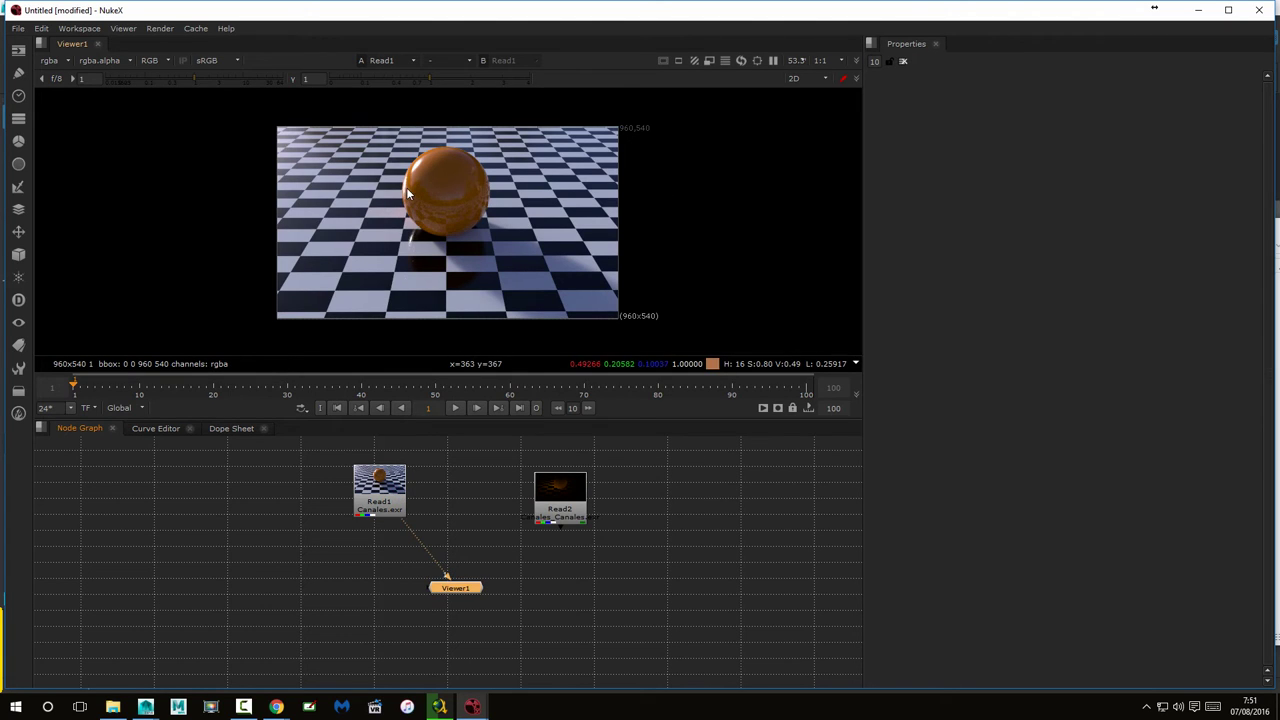
pyautogui.click(367, 492)
pyautogui.moveTo(367, 492); pyautogui.dragTo(346, 499)
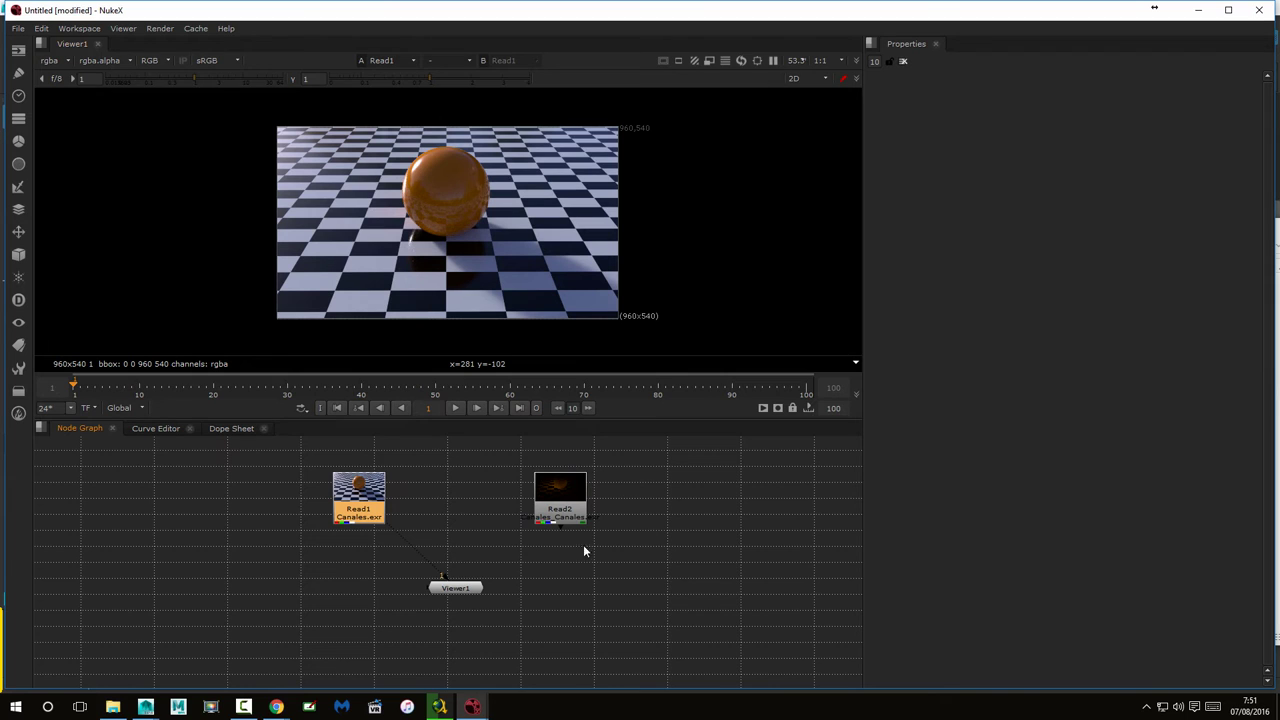
# In Maya's RenderMan Controls, review the Final outputs rgba and Canles
pyautogui.moveTo(145, 707)
pyautogui.click(220, 605)
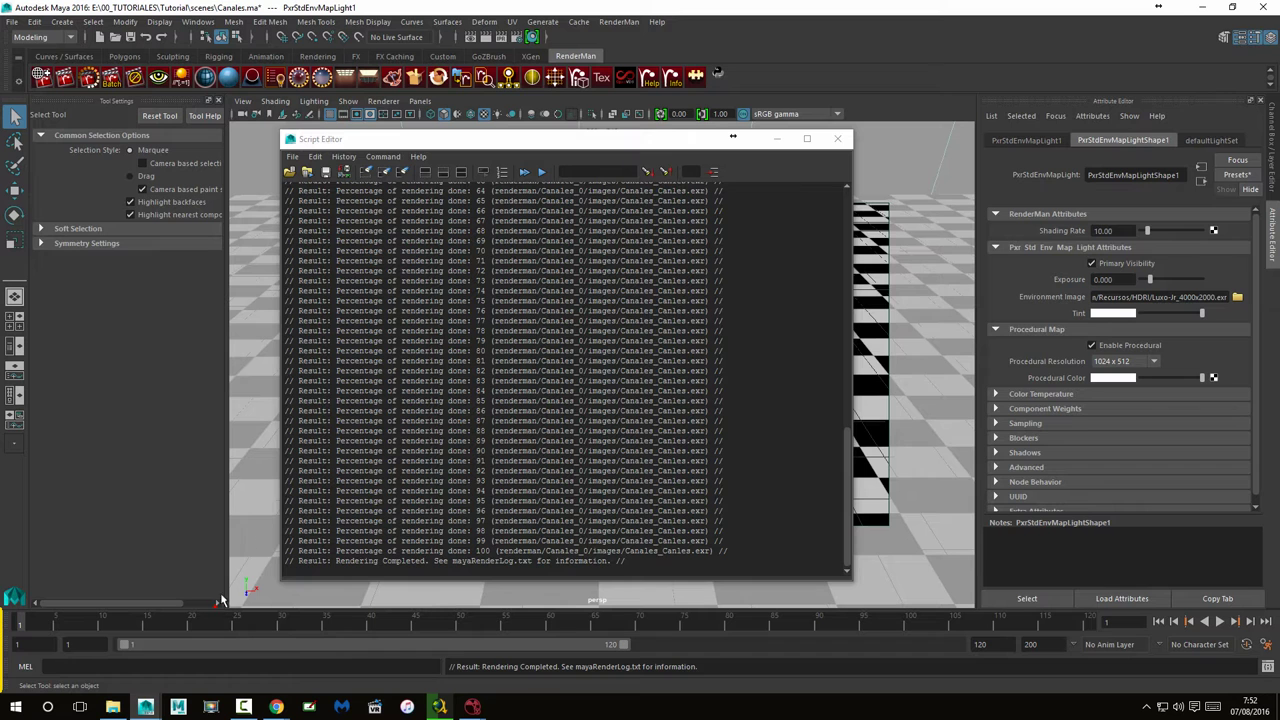
pyautogui.click(778, 138)
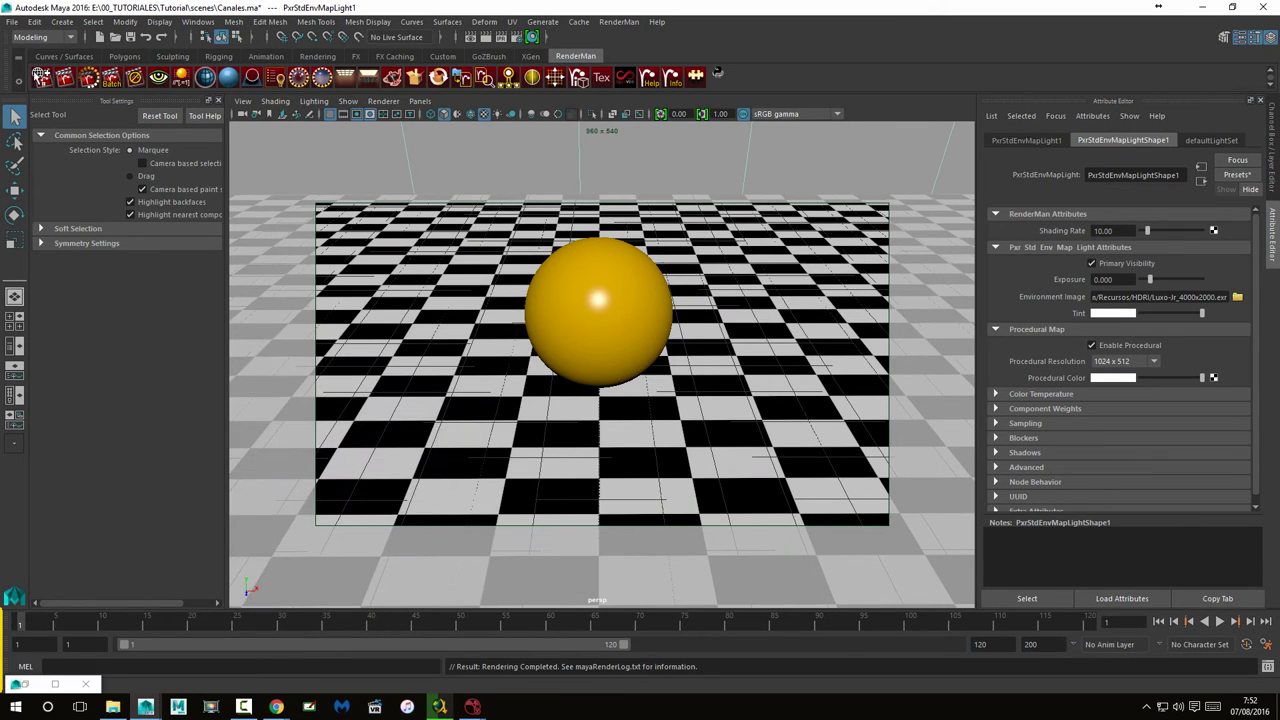
pyautogui.click(43, 78)
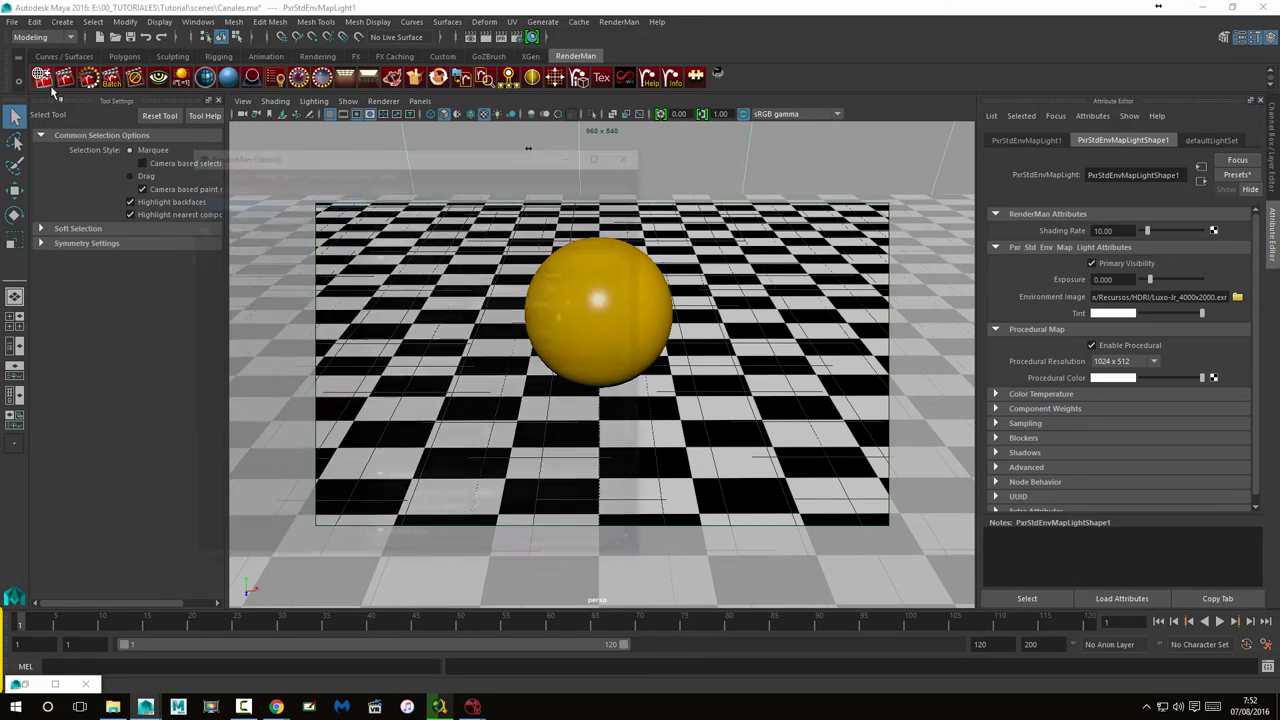
pyautogui.click(230, 216)
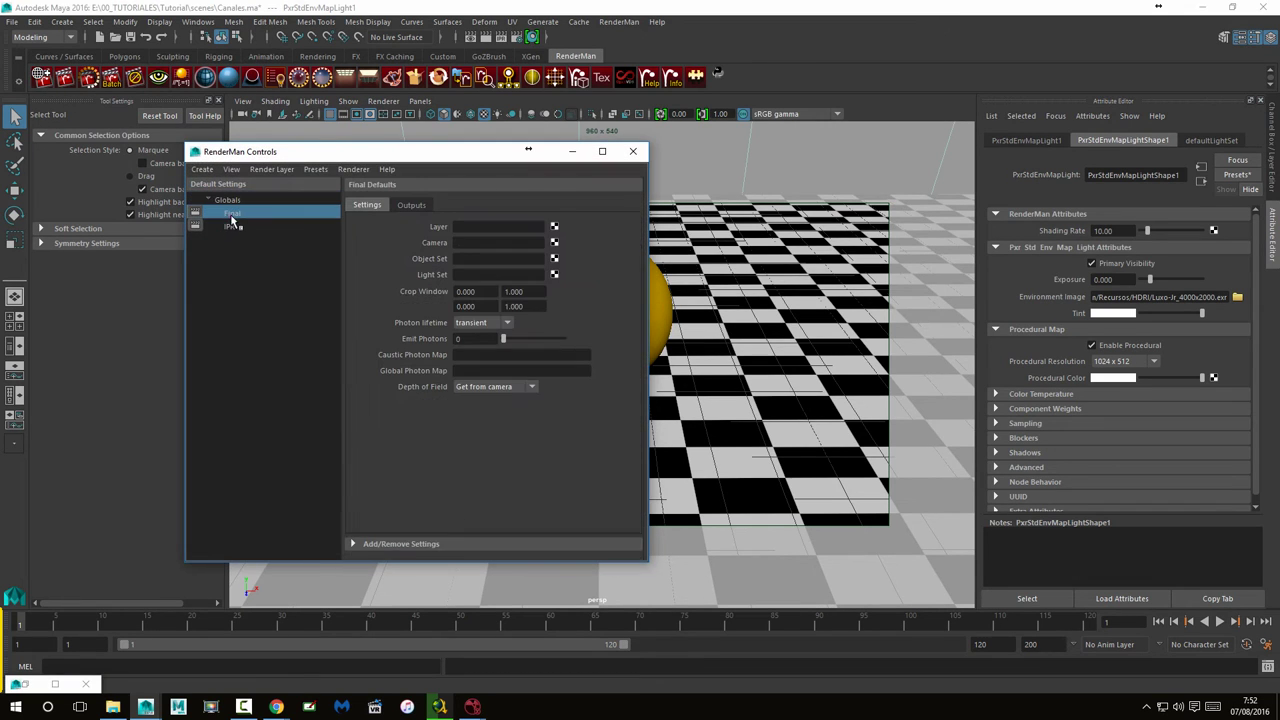
pyautogui.click(402, 206)
pyautogui.click(386, 360)
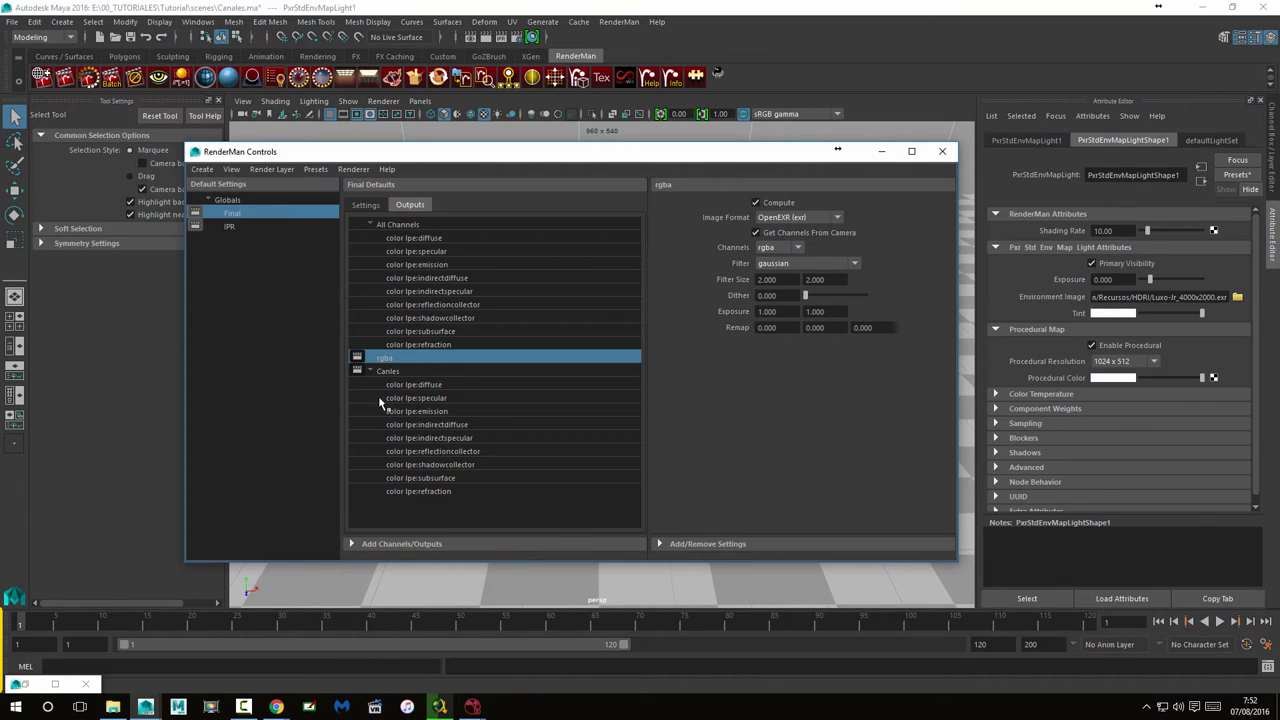
pyautogui.click(389, 371)
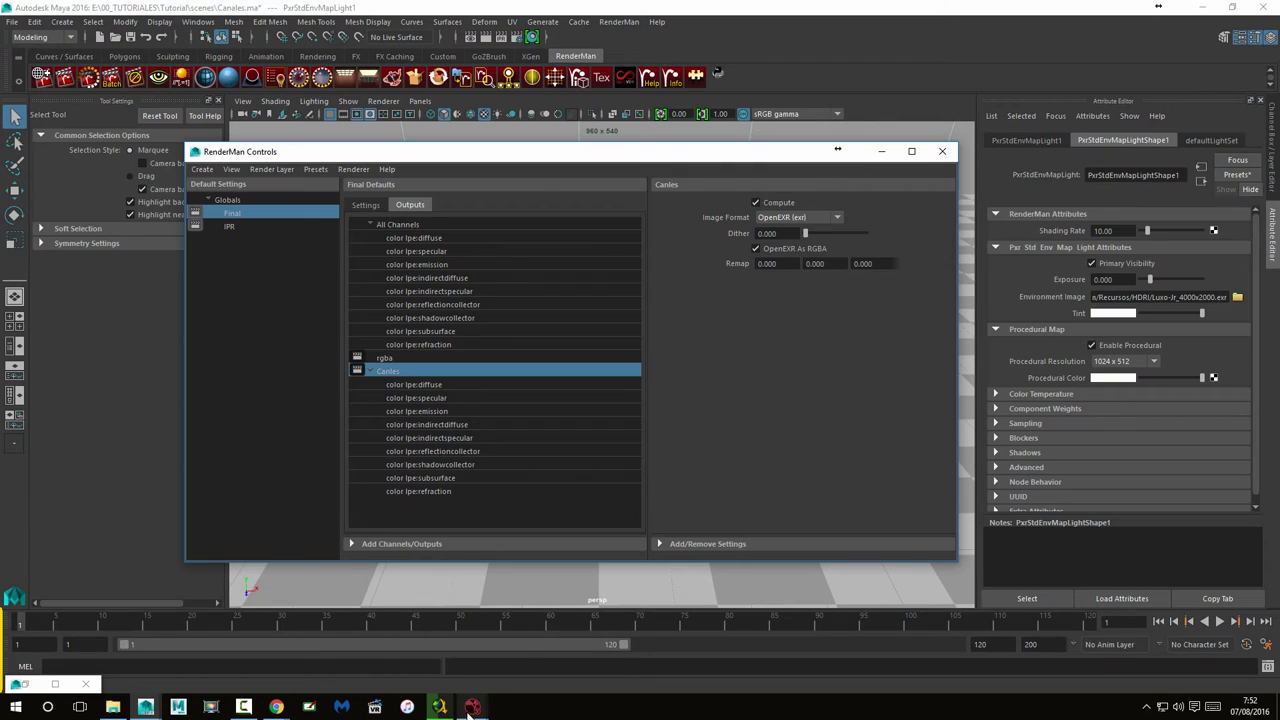
# View Read2 and check its layers: rgba, lpe_diffuse, lpe_emission, lpe_indirectspecular, lpe_reflect
pyautogui.moveTo(472, 707)
pyautogui.click(546, 615)
pyautogui.moveTo(560, 494); pyautogui.dragTo(493, 503)
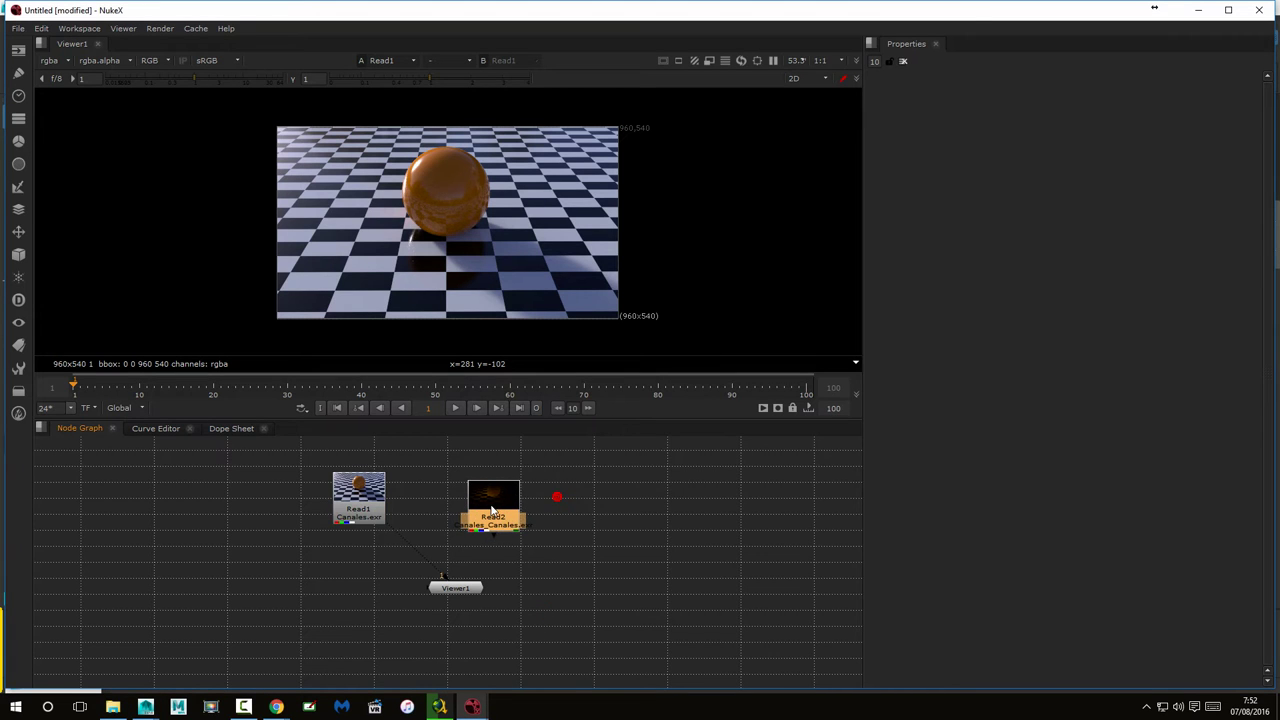
pyautogui.press('1')
pyautogui.moveTo(463, 594); pyautogui.dragTo(493, 611)
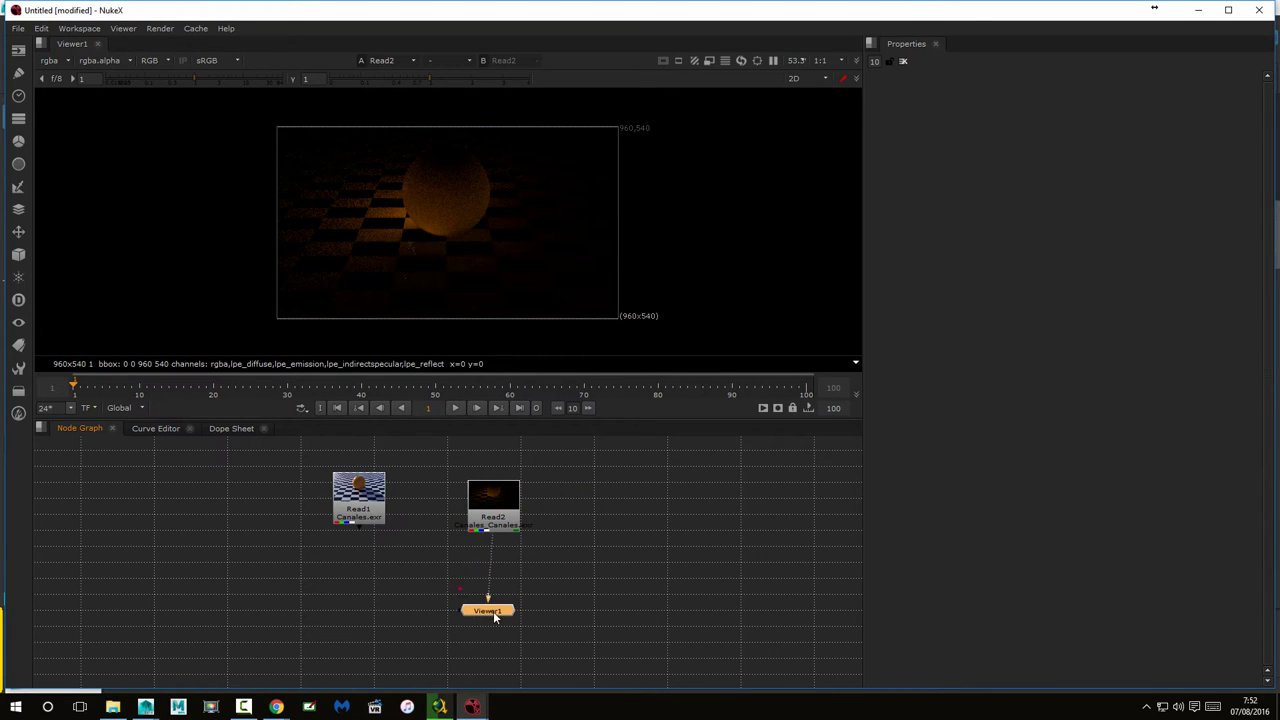
pyautogui.click(485, 518)
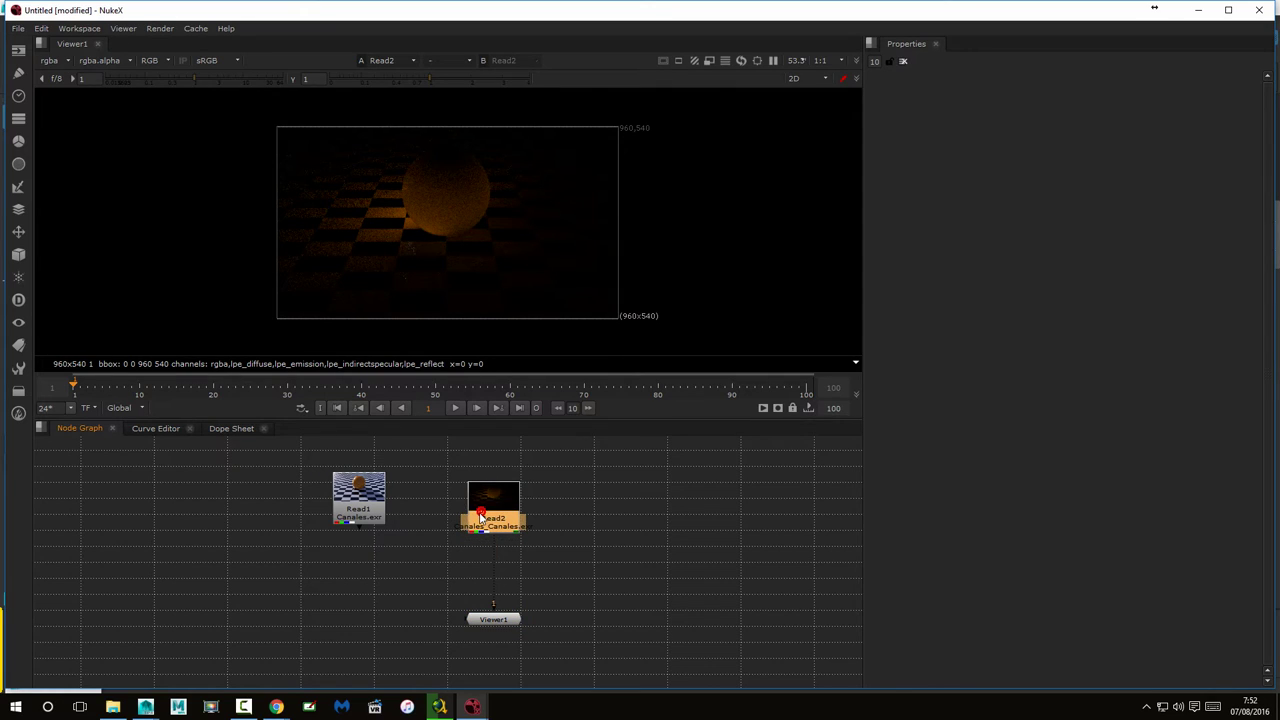
pyautogui.click(65, 63)
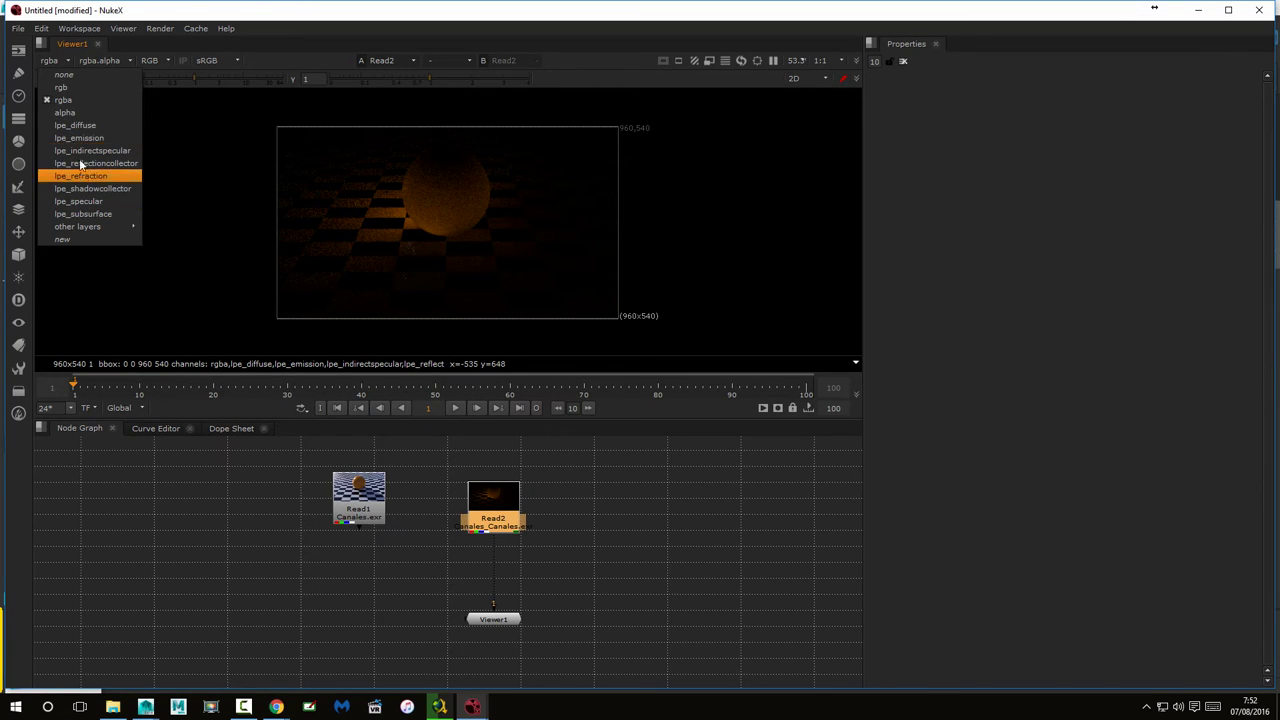
pyautogui.click(629, 495)
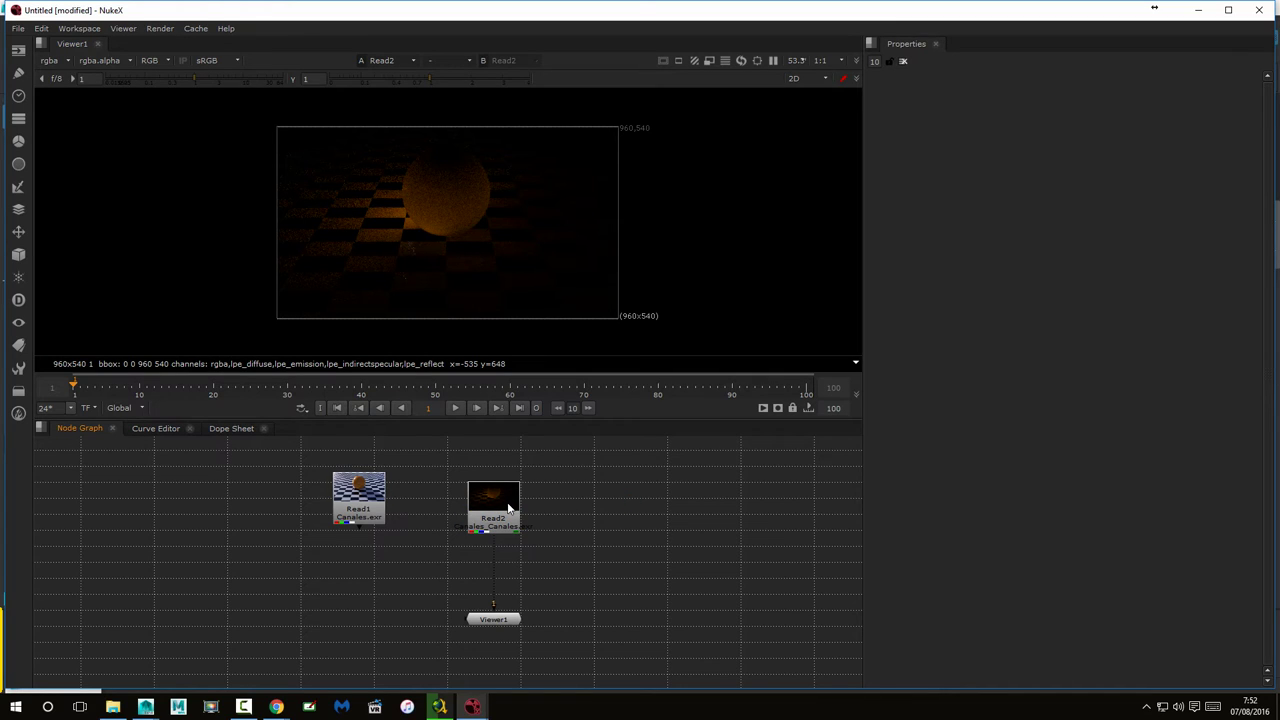
# Rearrange Read1 and Read2 side by side in the node graph
pyautogui.moveTo(508, 508); pyautogui.dragTo(508, 498)
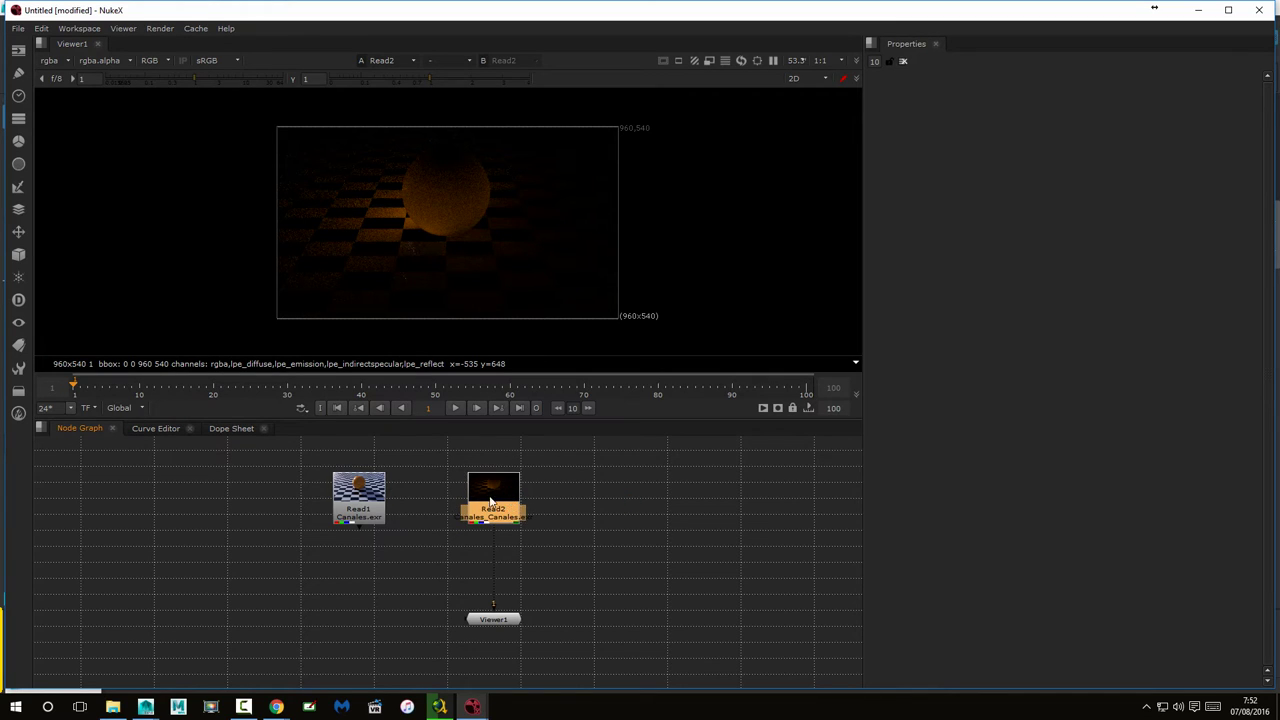
pyautogui.moveTo(358, 498); pyautogui.dragTo(290, 492)
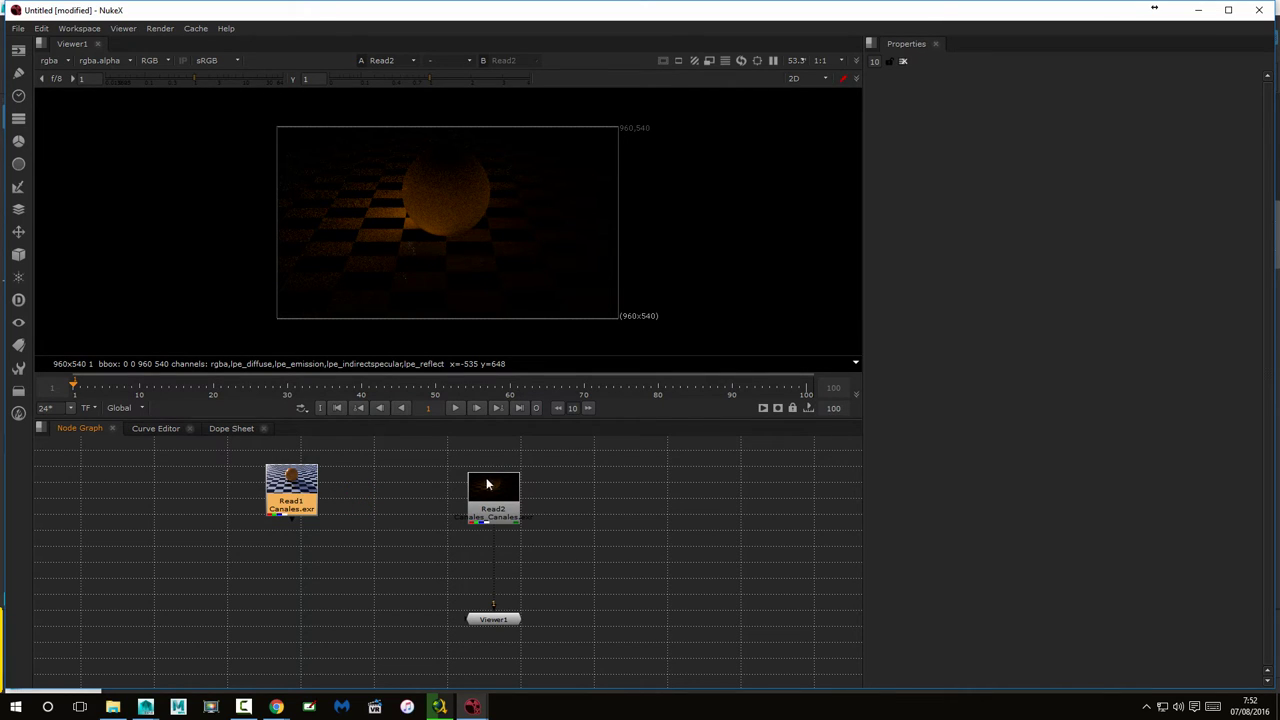
pyautogui.click(479, 507)
pyautogui.moveTo(478, 497); pyautogui.dragTo(482, 493)
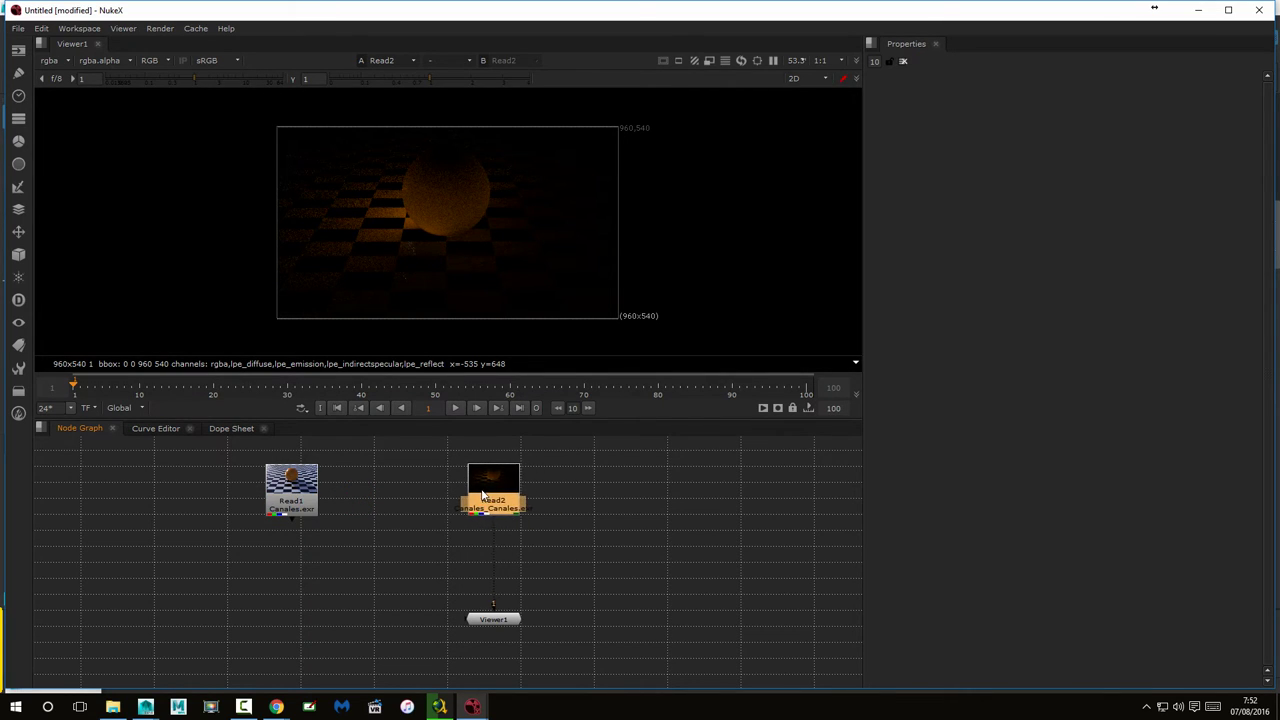
pyautogui.click(552, 527)
pyautogui.click(509, 489)
pyautogui.click(572, 545)
# Add a Shuffle node under Read2 with Viewer1 placed beneath it
pyautogui.press('Tab')
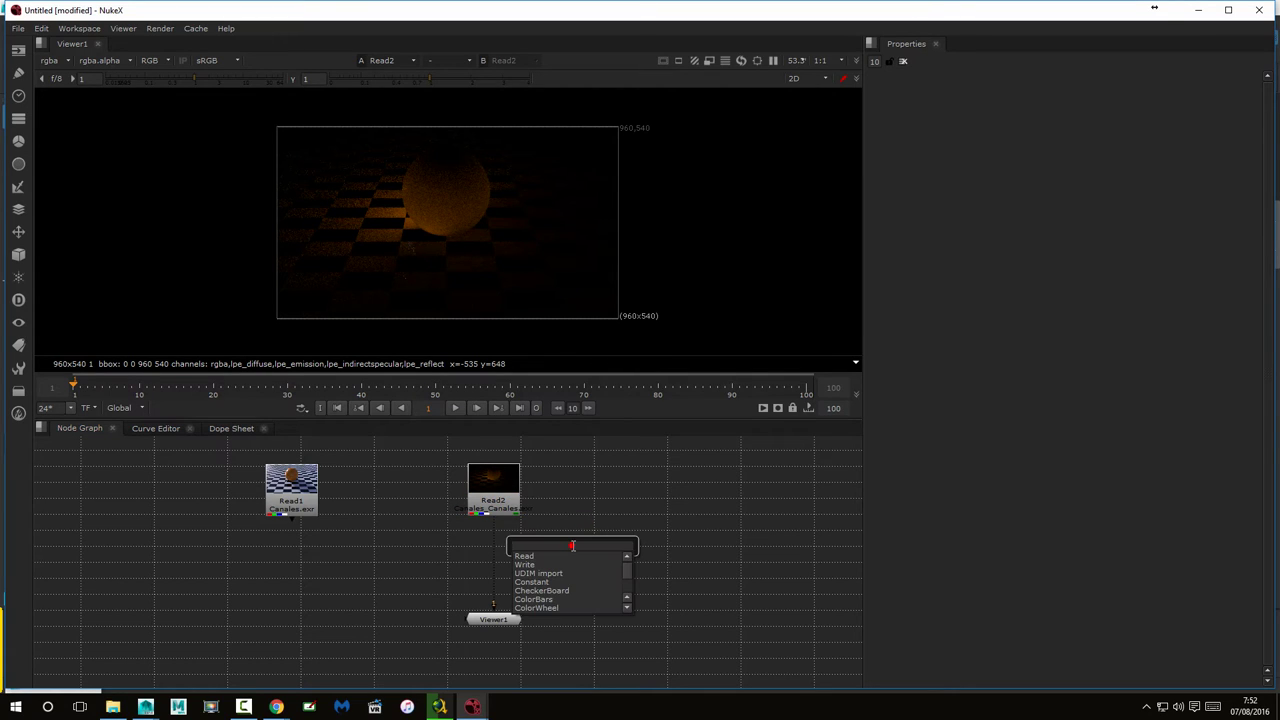
pyautogui.write('shu')
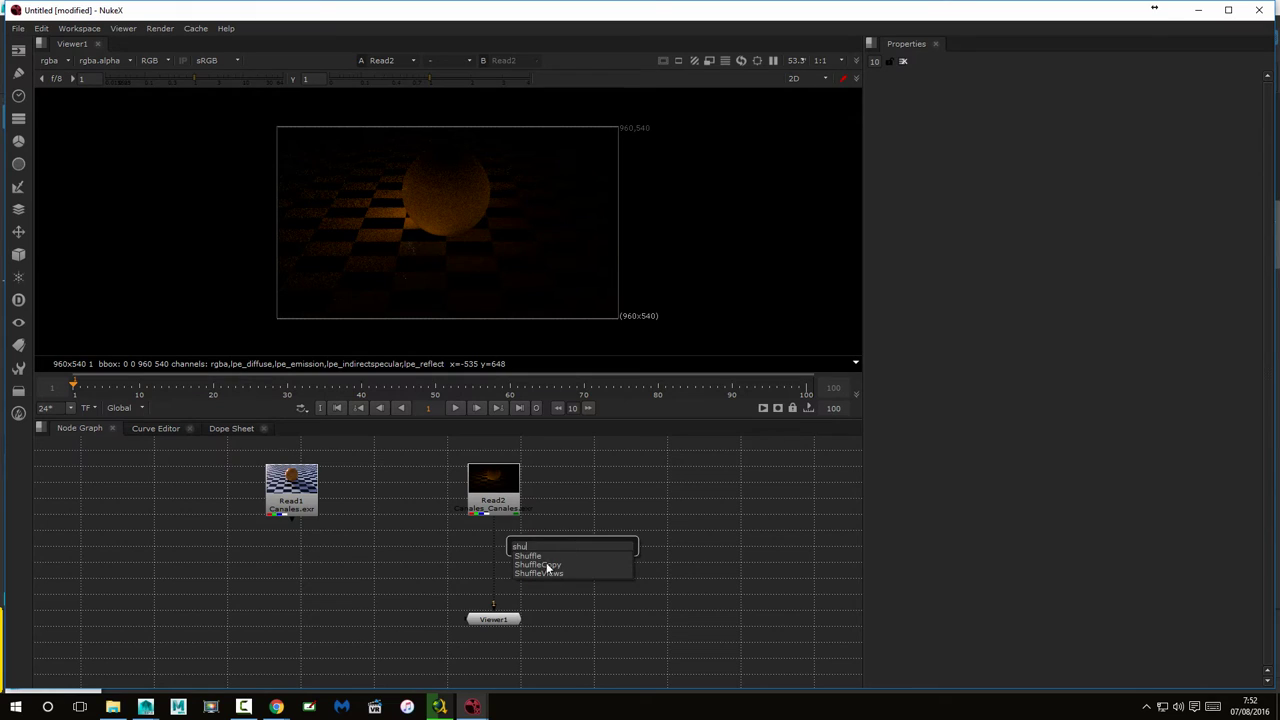
pyautogui.press('Return')
pyautogui.moveTo(574, 550); pyautogui.dragTo(449, 549)
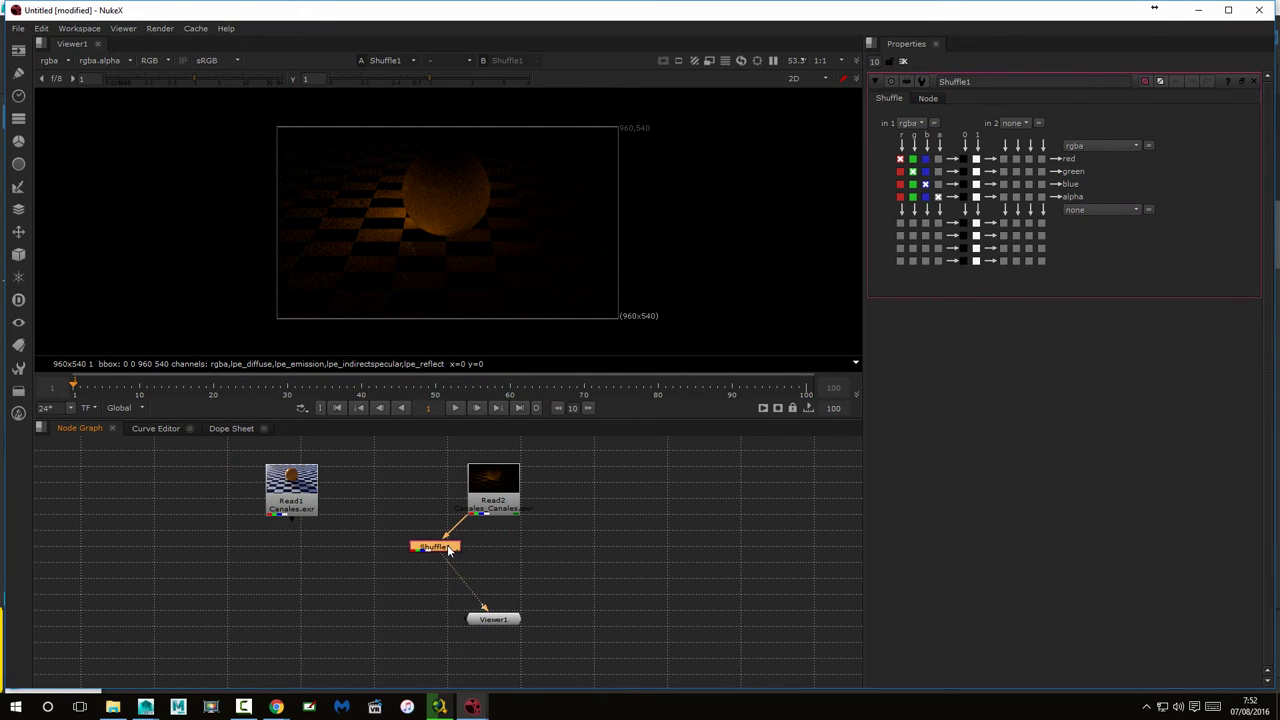
pyautogui.moveTo(503, 624); pyautogui.dragTo(445, 624)
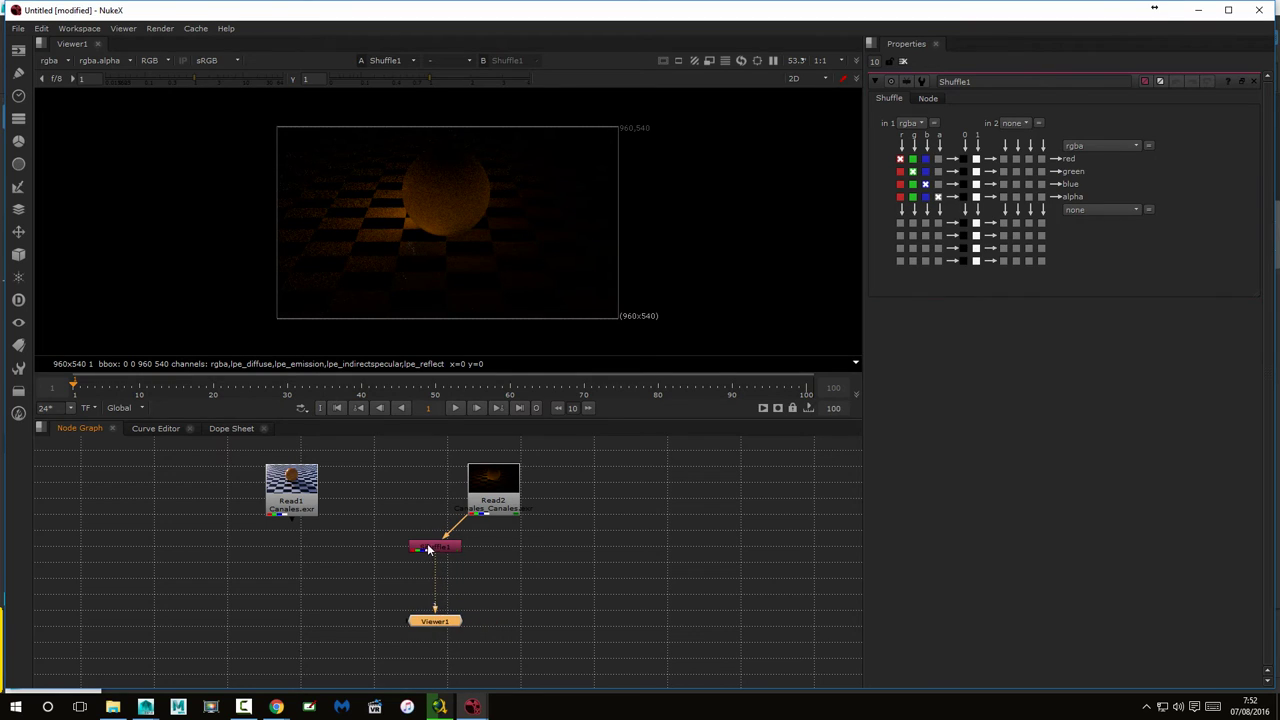
pyautogui.click(428, 549)
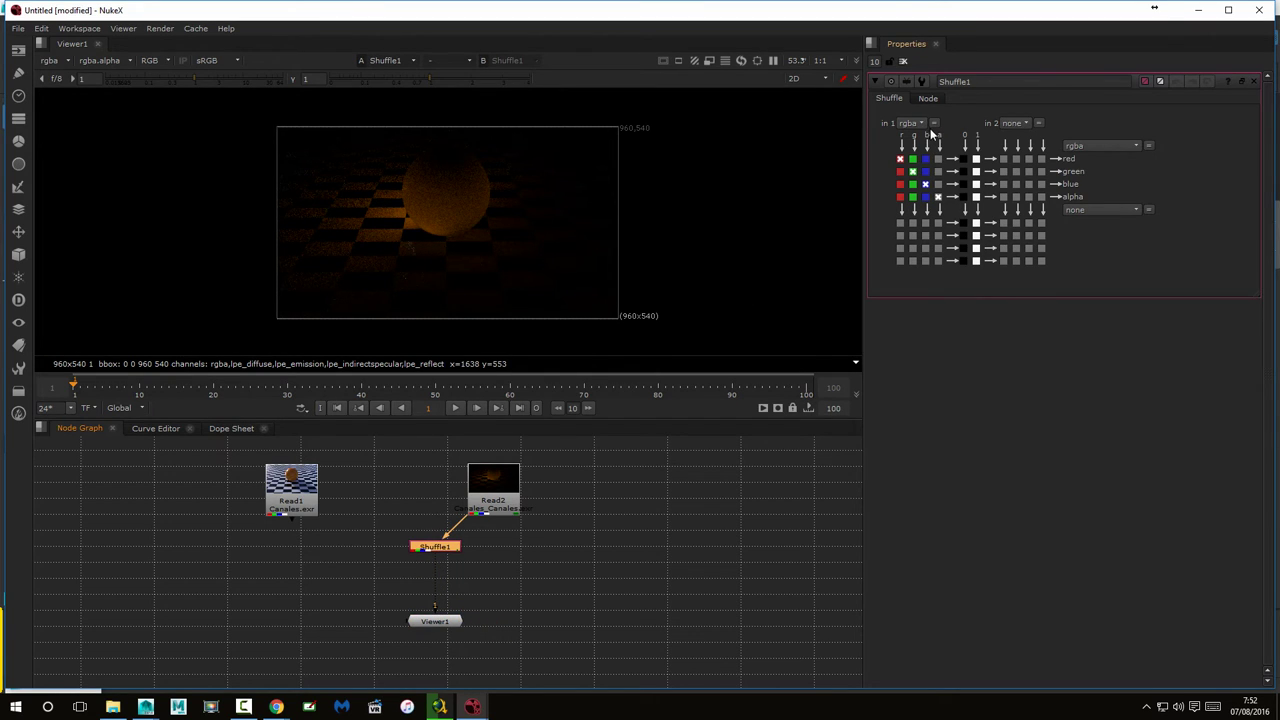
# Preview lpe_diffuse, lpe_emission, lpe_indirectspecular, lpe_reflectioncollector and lpe_refraction through Shuffle1
pyautogui.click(911, 125)
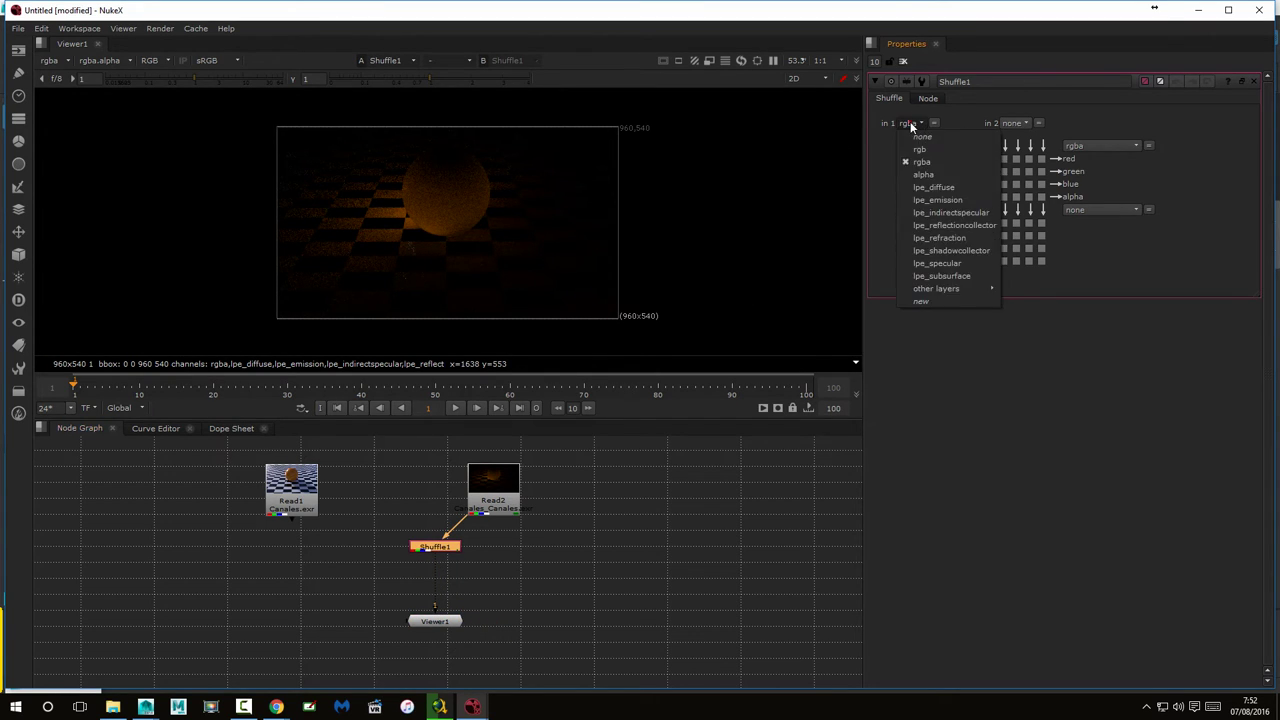
pyautogui.click(935, 187)
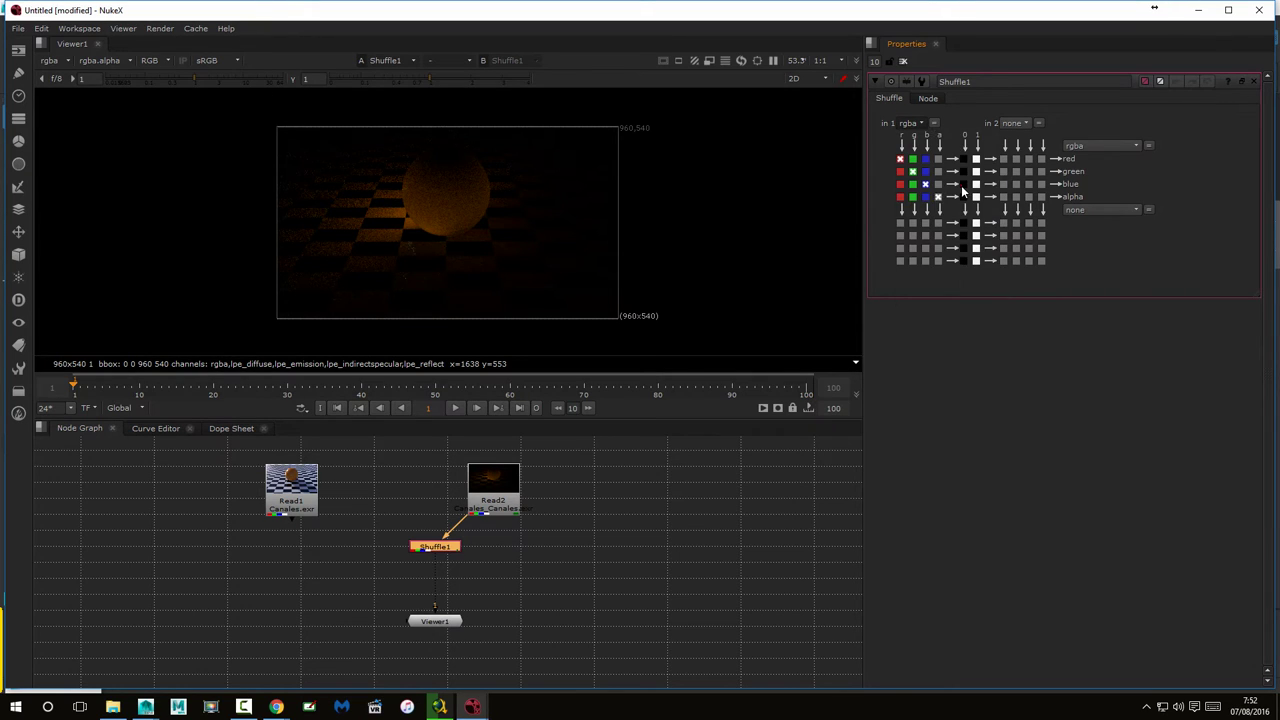
pyautogui.click(962, 187)
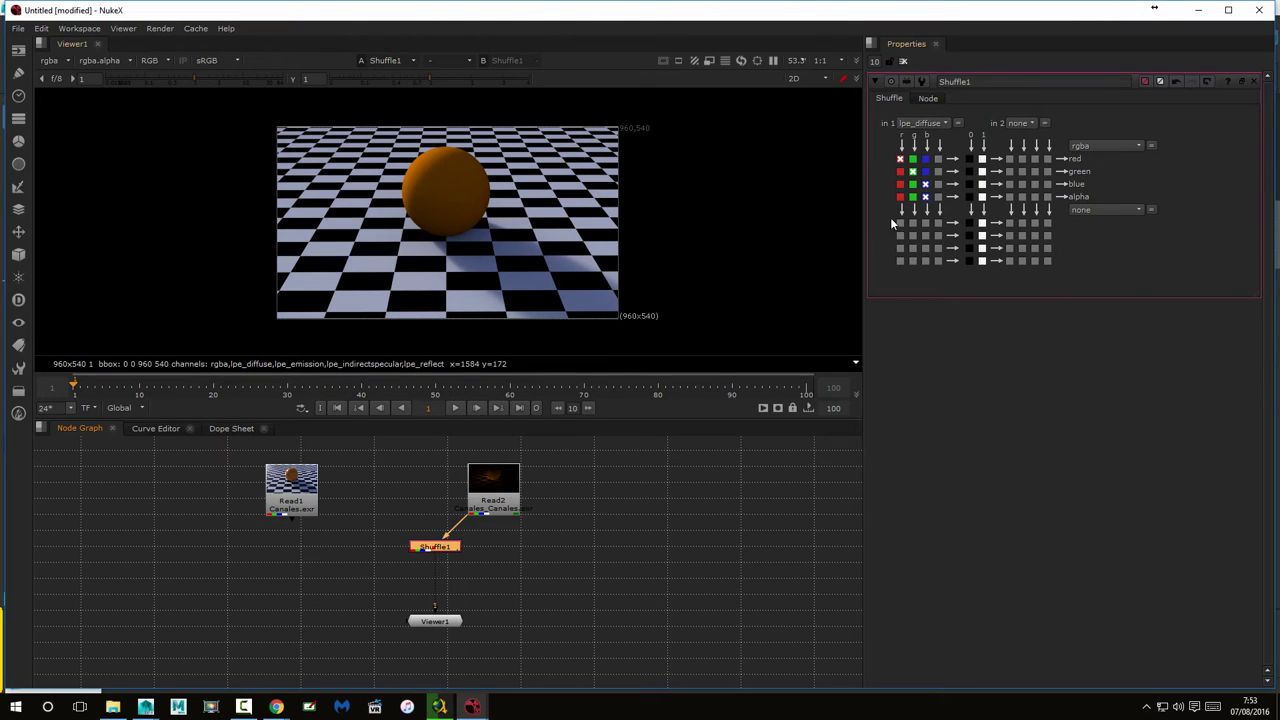
pyautogui.click(940, 124)
pyautogui.click(951, 199)
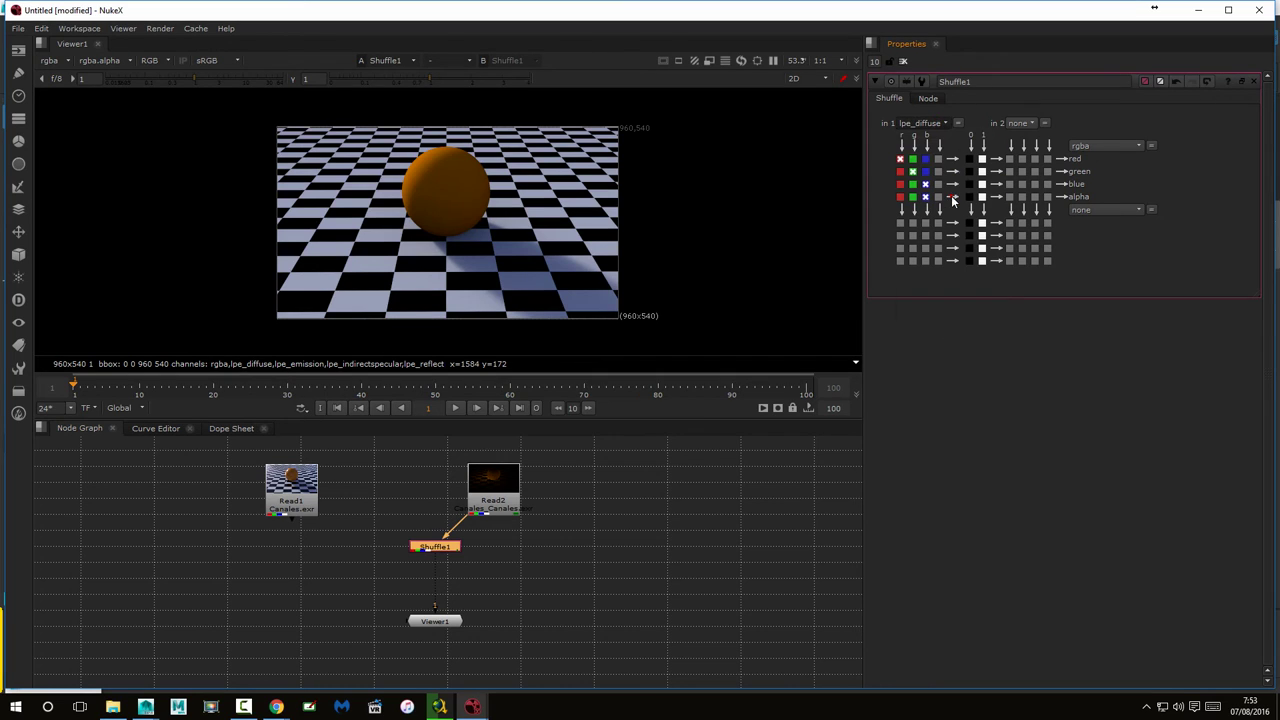
pyautogui.click(927, 124)
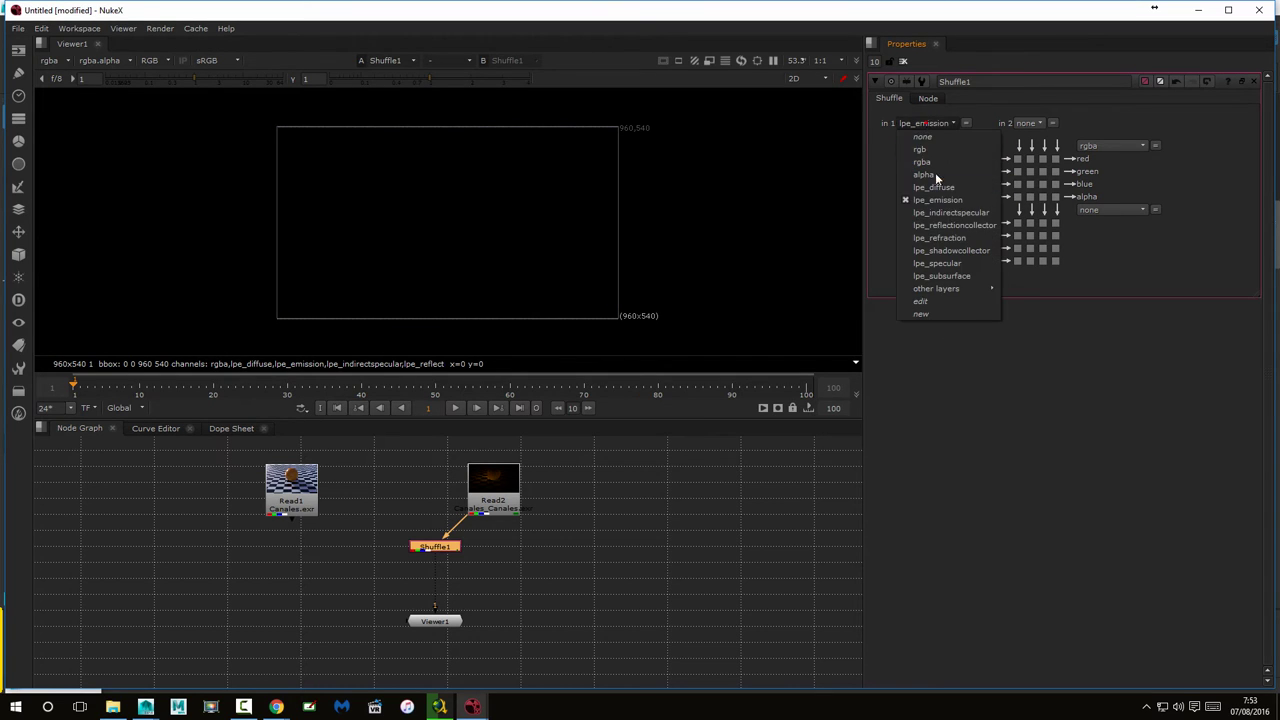
pyautogui.click(954, 214)
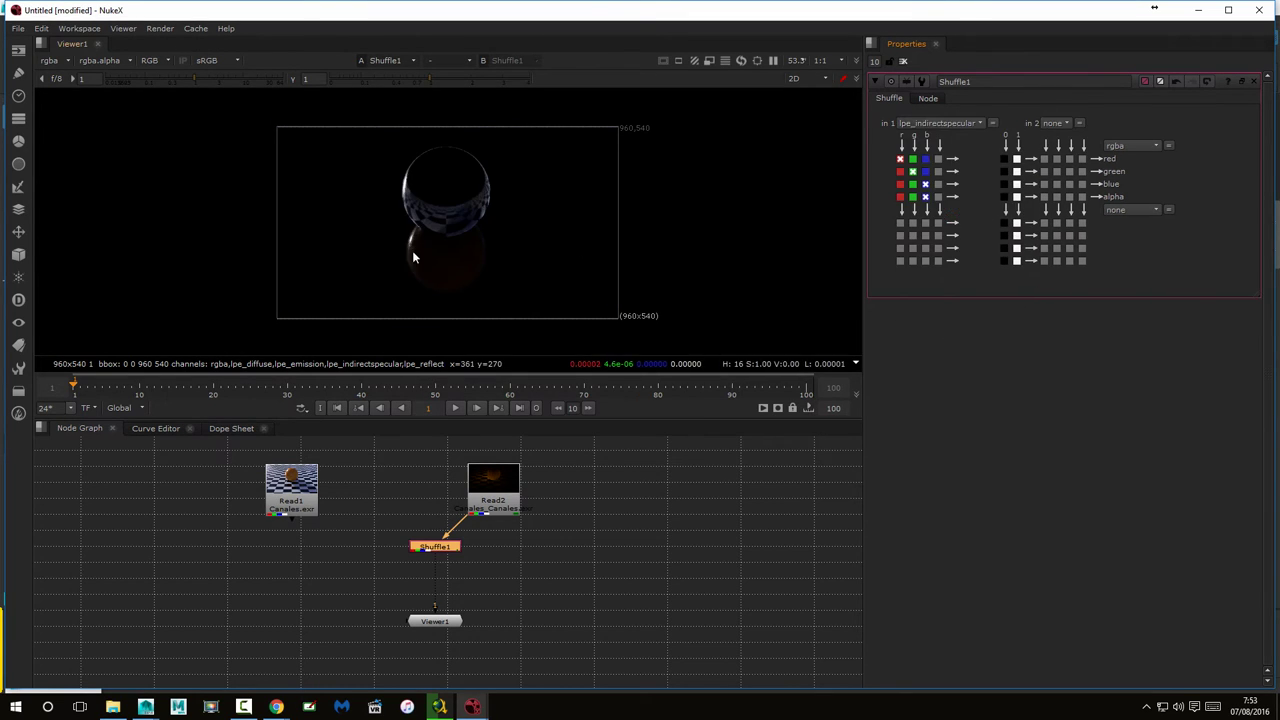
pyautogui.click(951, 124)
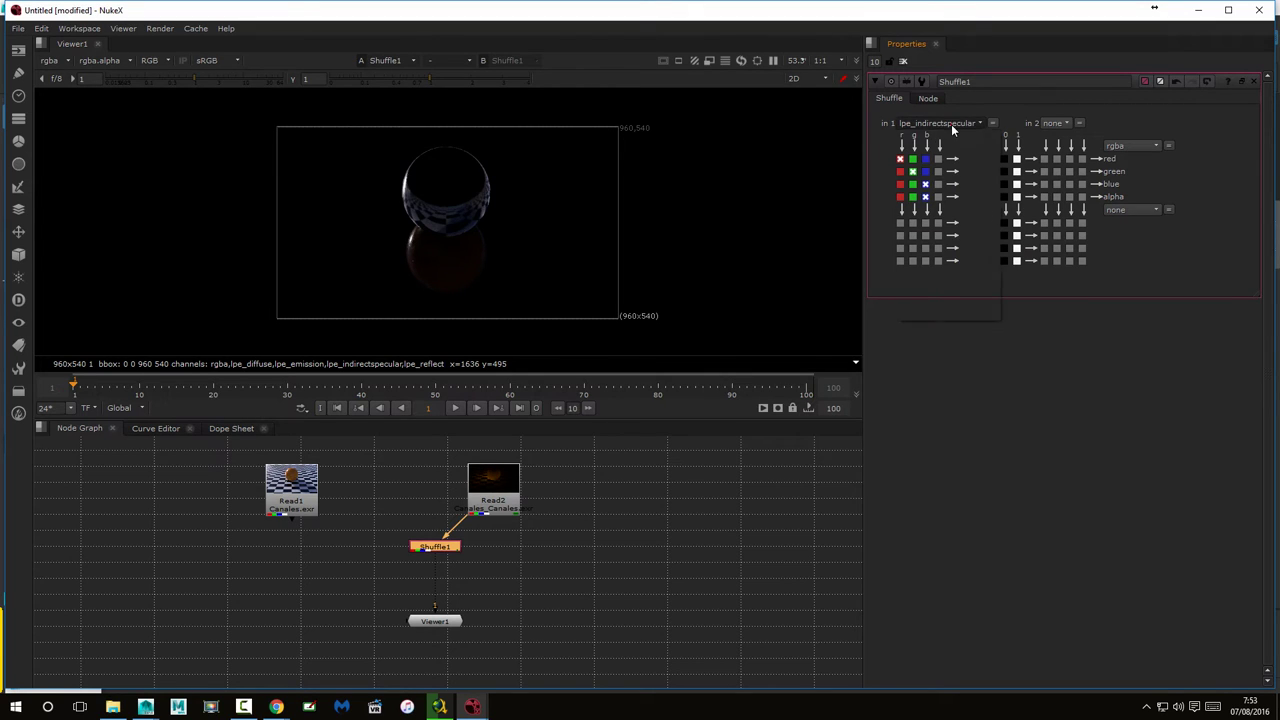
pyautogui.click(963, 228)
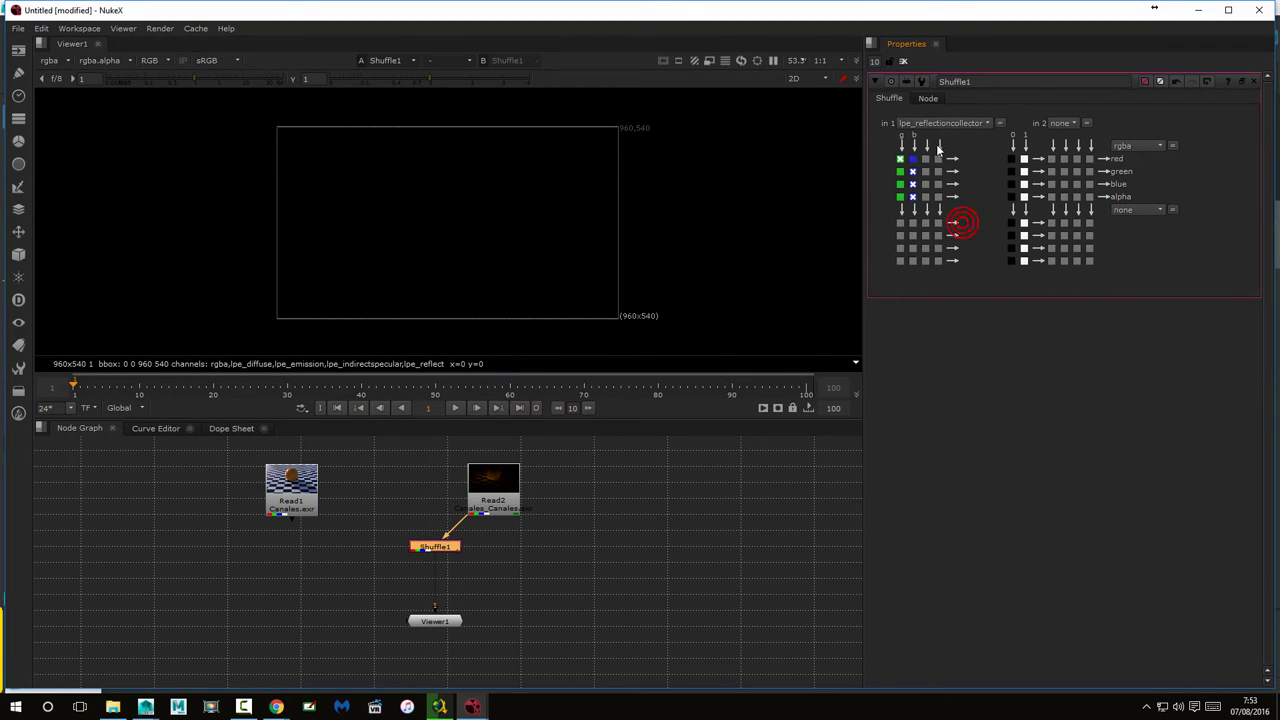
pyautogui.click(945, 124)
pyautogui.click(964, 241)
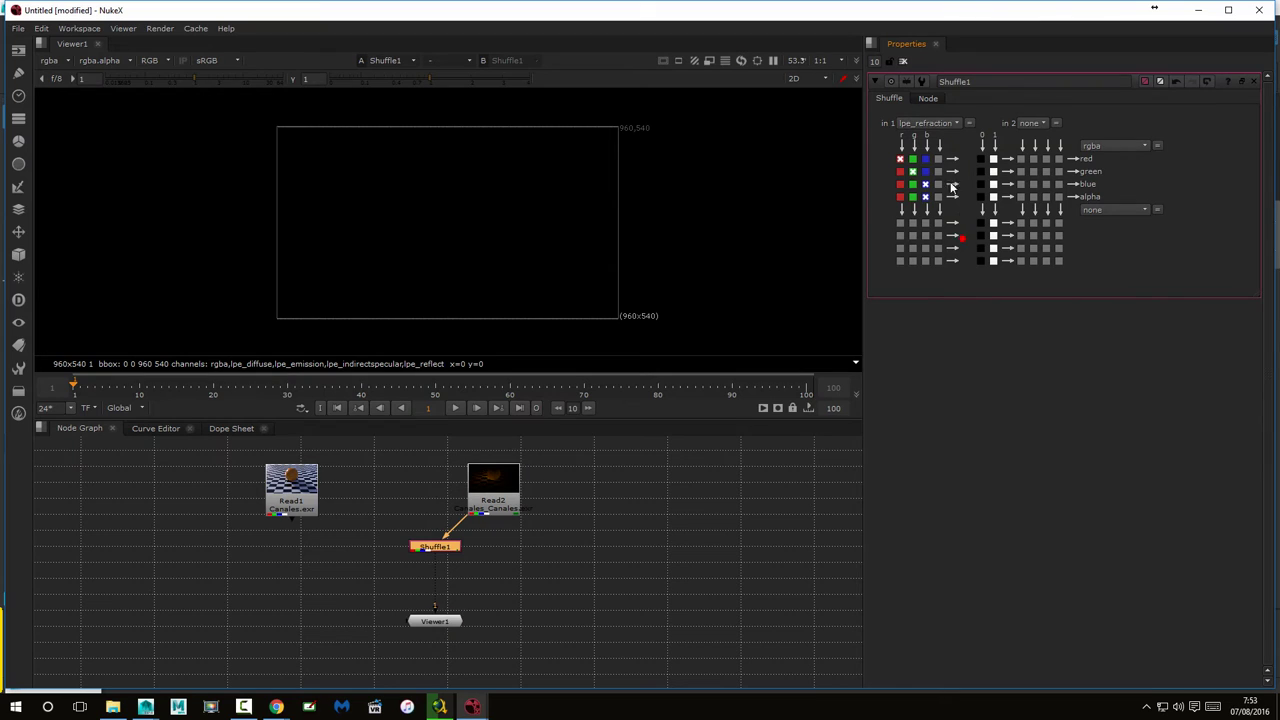
# Preview lpe_shadowcollector, lpe_specular and lpe_subsurface, then settle Shuffle1 on lpe_diffuse
pyautogui.click(937, 124)
pyautogui.click(950, 250)
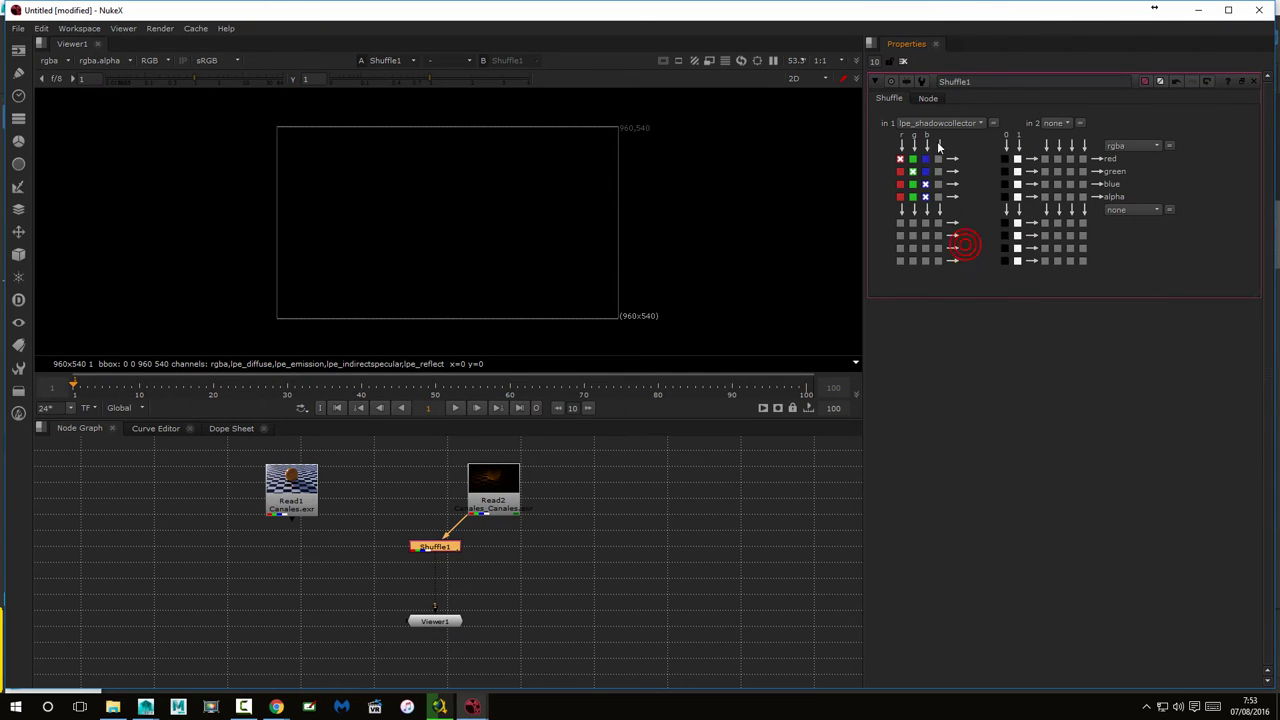
pyautogui.click(931, 126)
pyautogui.click(938, 263)
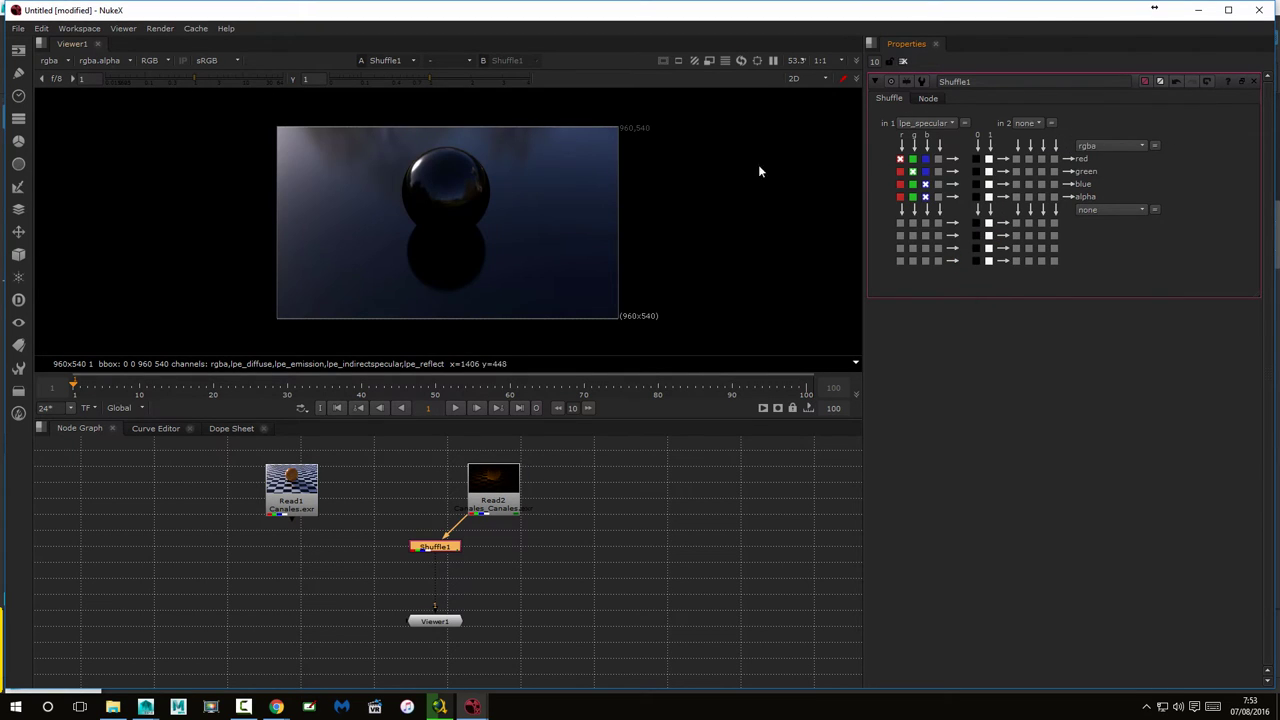
pyautogui.click(928, 124)
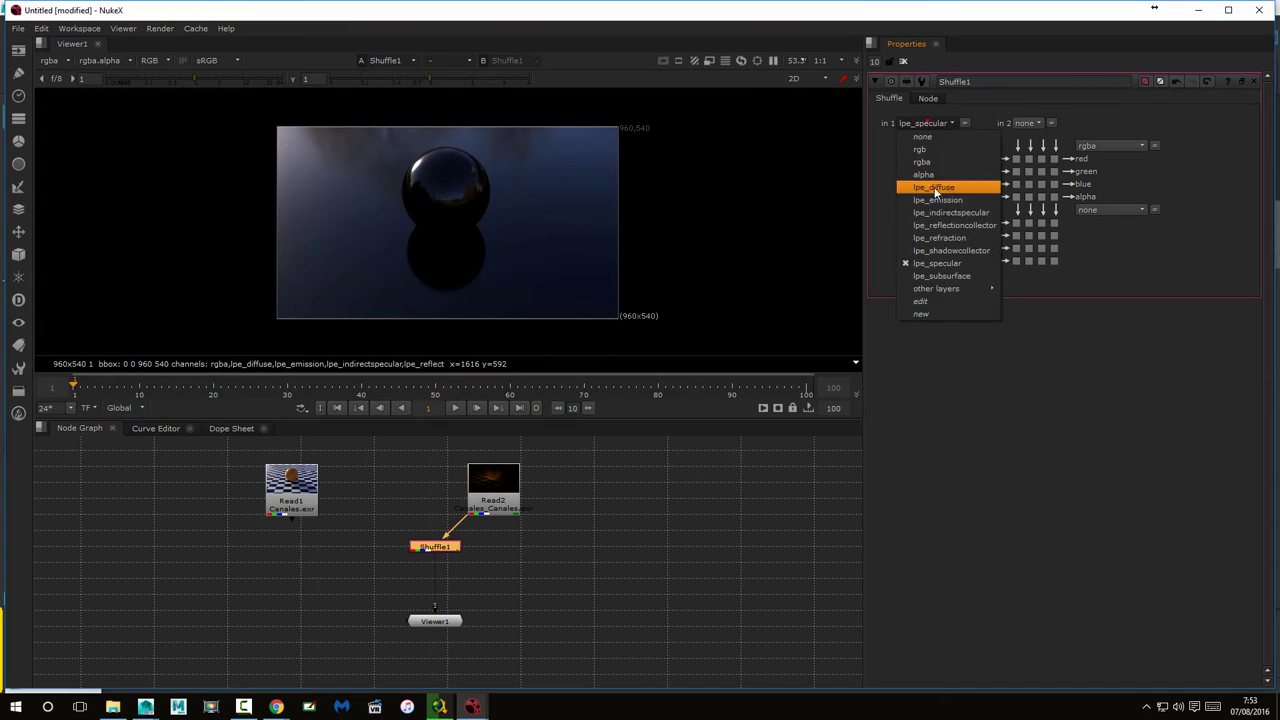
pyautogui.click(945, 276)
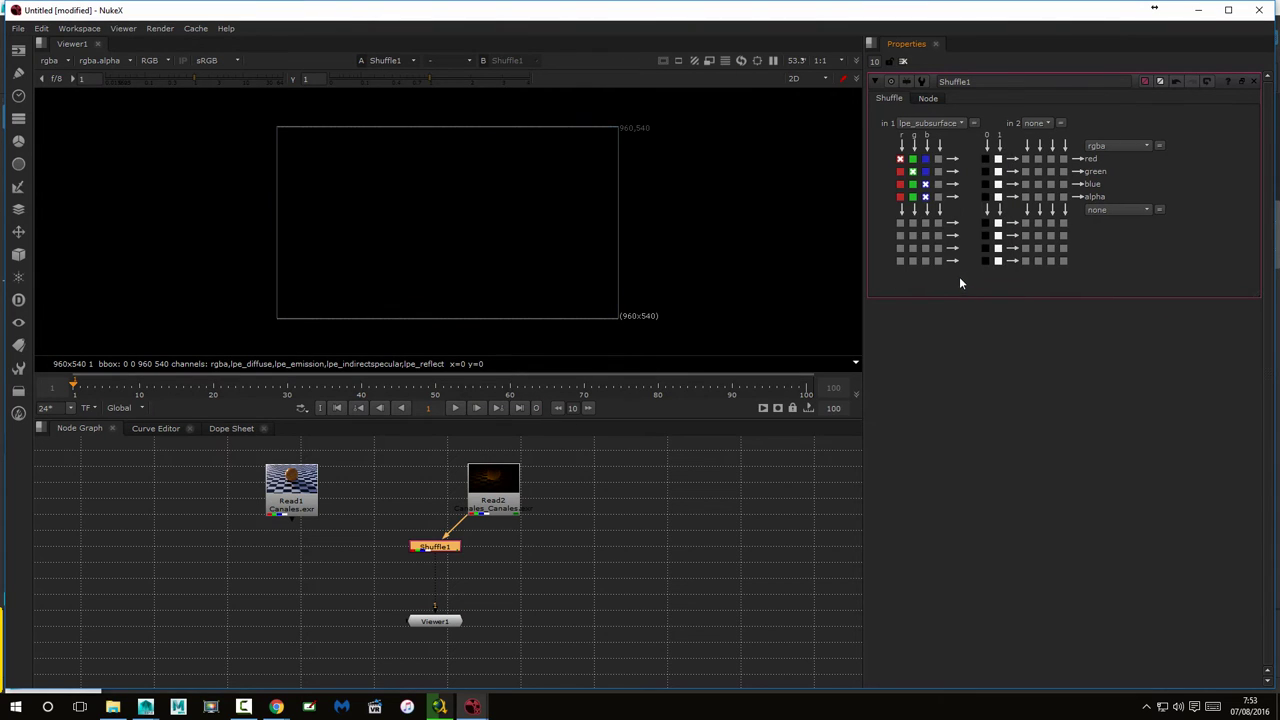
pyautogui.click(942, 122)
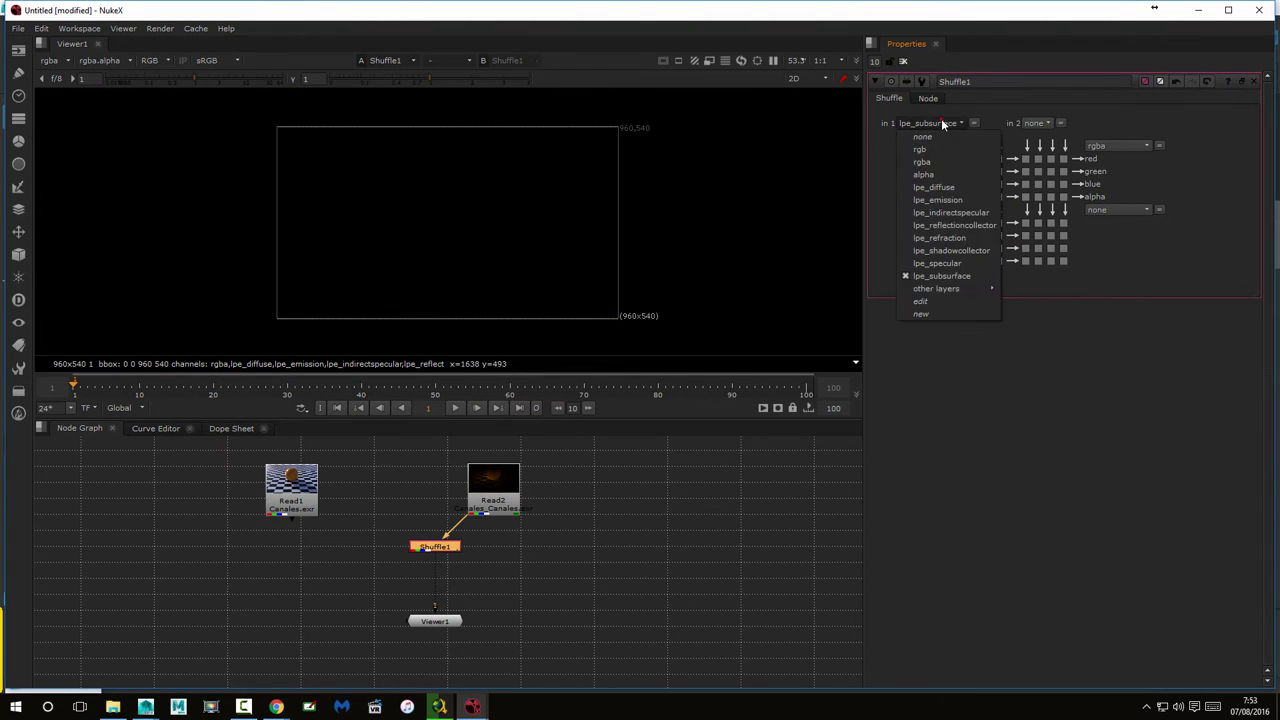
pyautogui.click(948, 187)
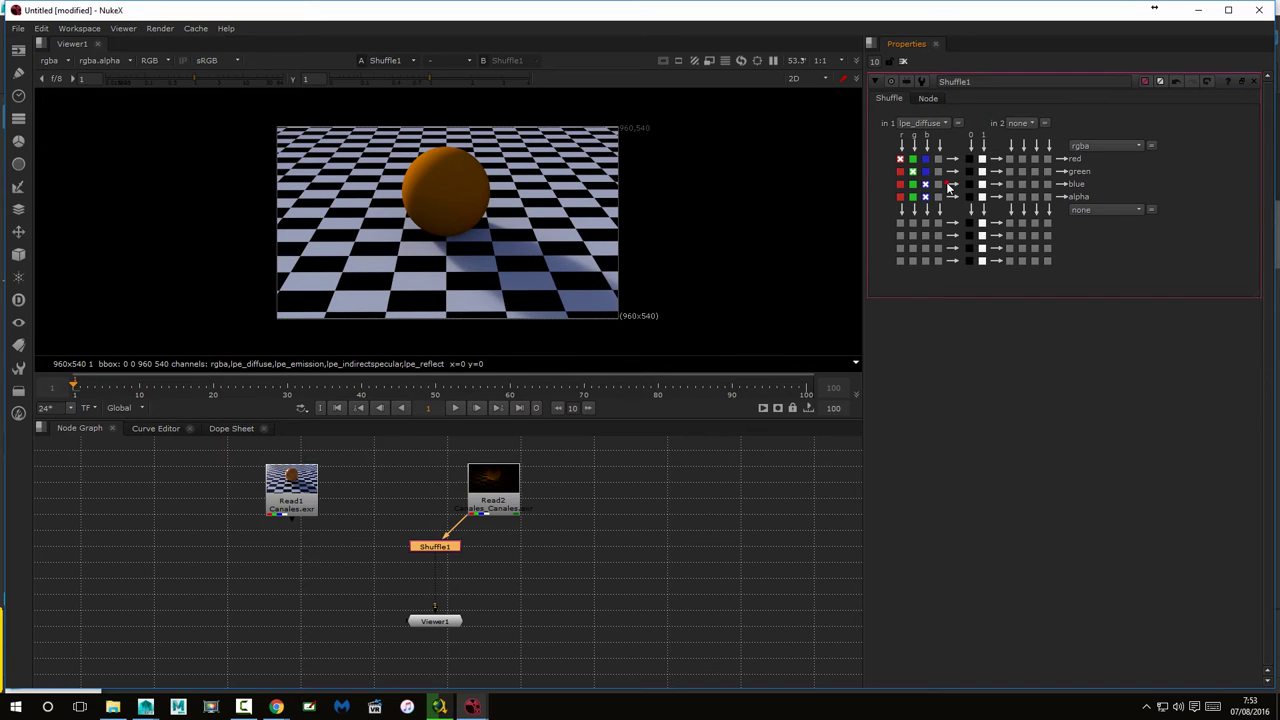
pyautogui.click(948, 186)
pyautogui.moveTo(492, 492); pyautogui.dragTo(490, 485)
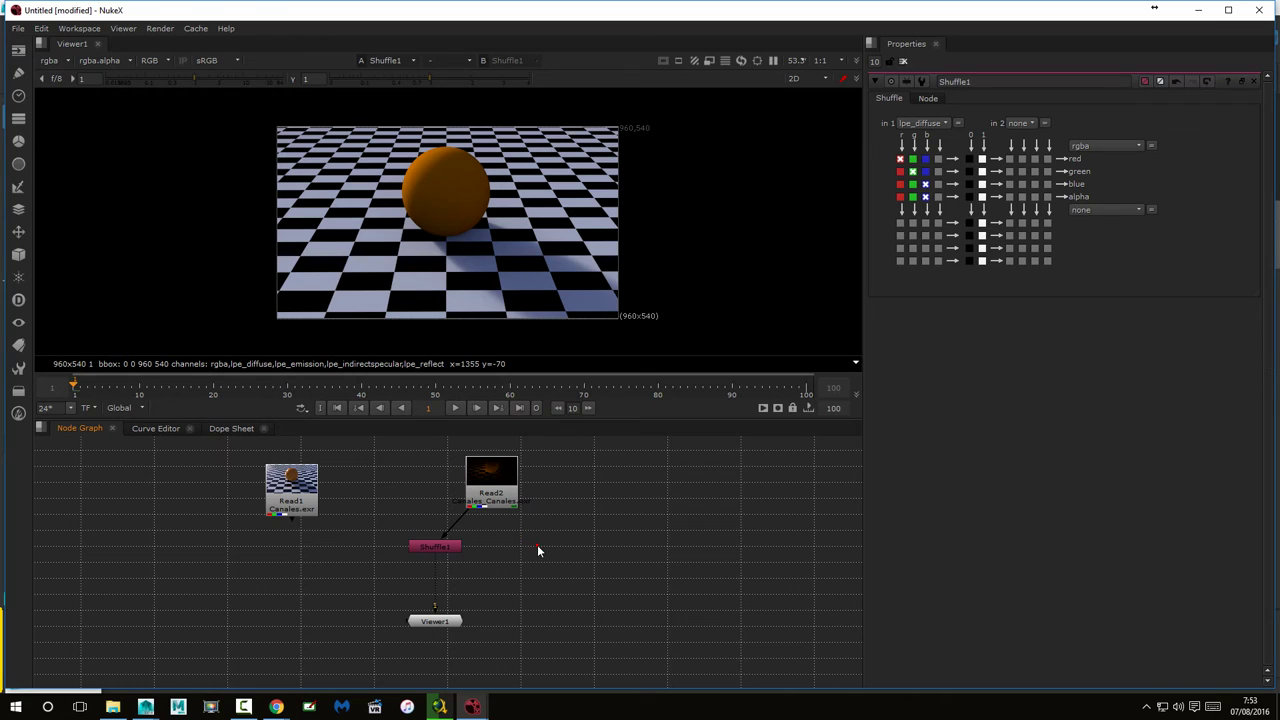
# Add Shuffle2 beside Shuffle1 under Read2 and route Viewer1 to it
pyautogui.press('Tab')
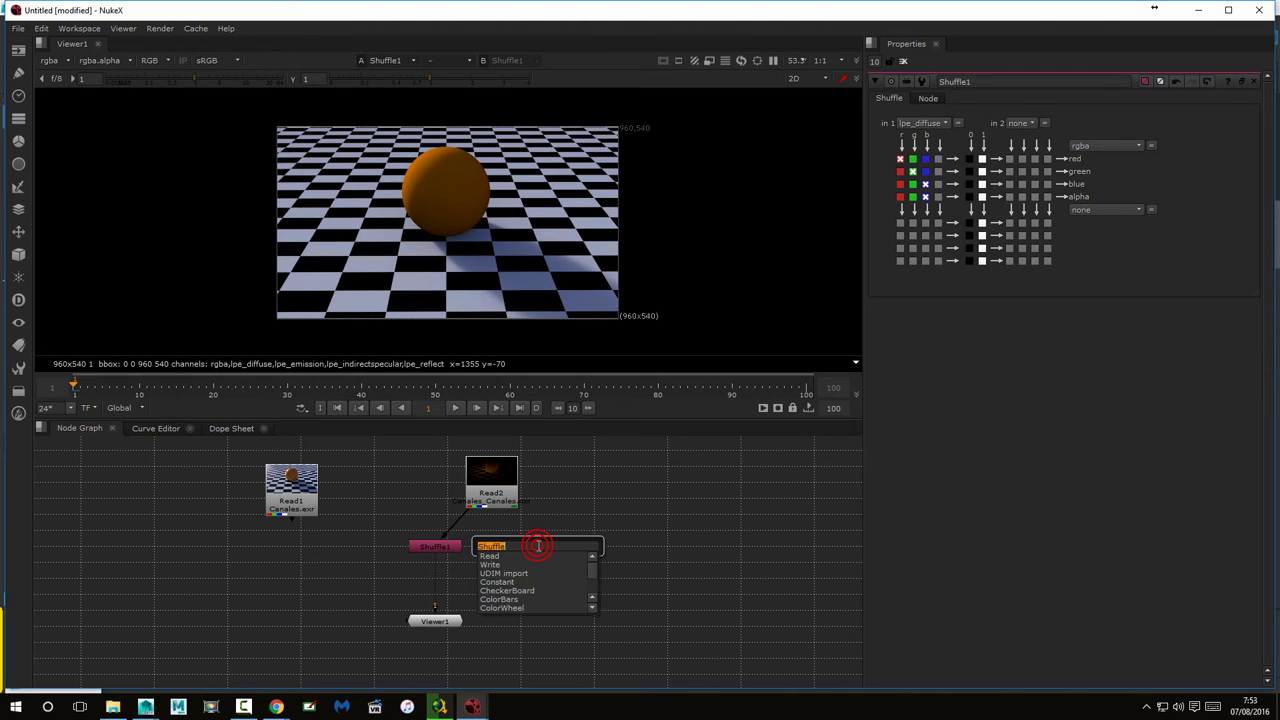
pyautogui.press('Return')
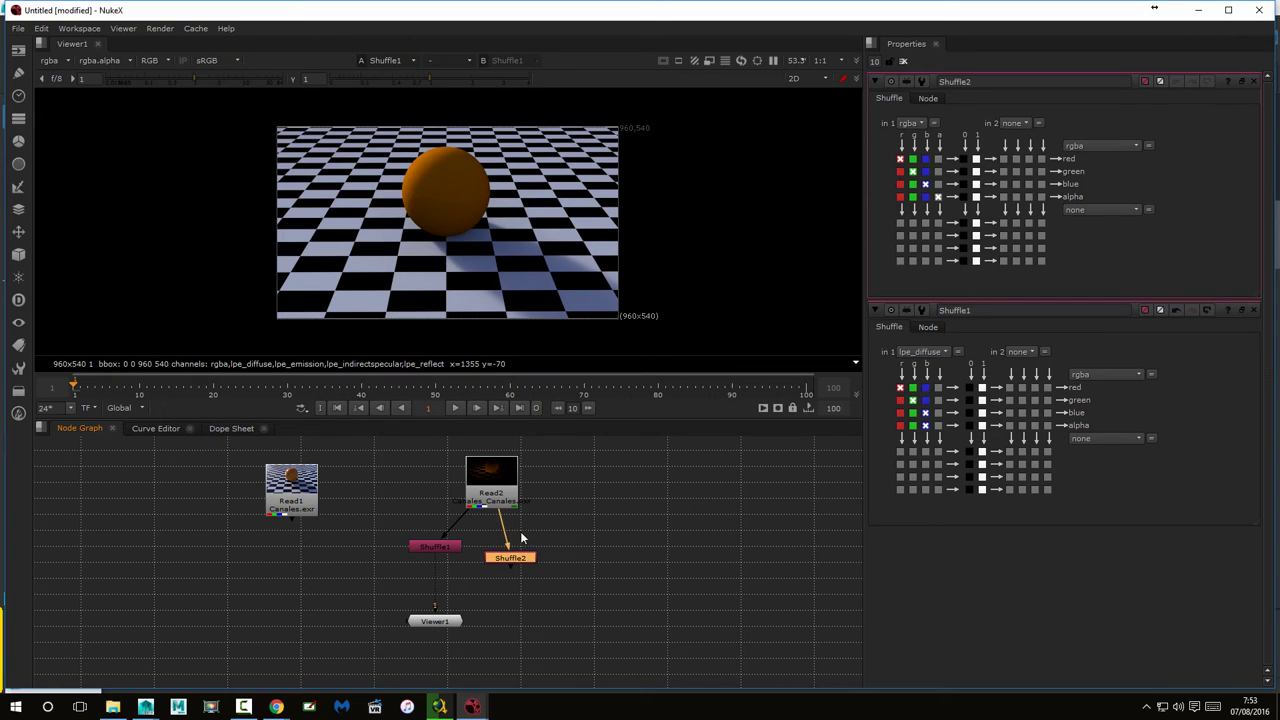
pyautogui.moveTo(525, 558); pyautogui.dragTo(512, 548)
pyautogui.moveTo(448, 607); pyautogui.dragTo(488, 548)
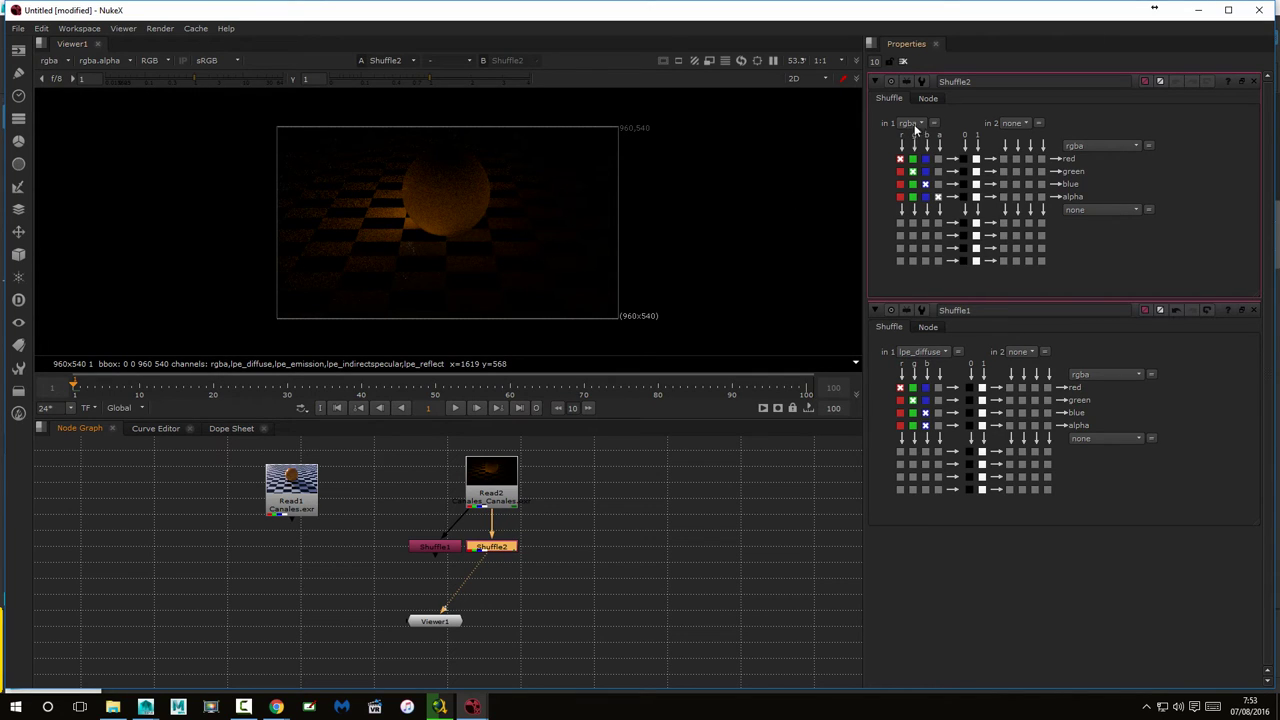
# Limit properties to one panel and set Shuffle2's input layer to lpe_emission
pyautogui.click(880, 62)
pyautogui.press('BackSpace')
pyautogui.click(603, 517)
pyautogui.click(492, 546)
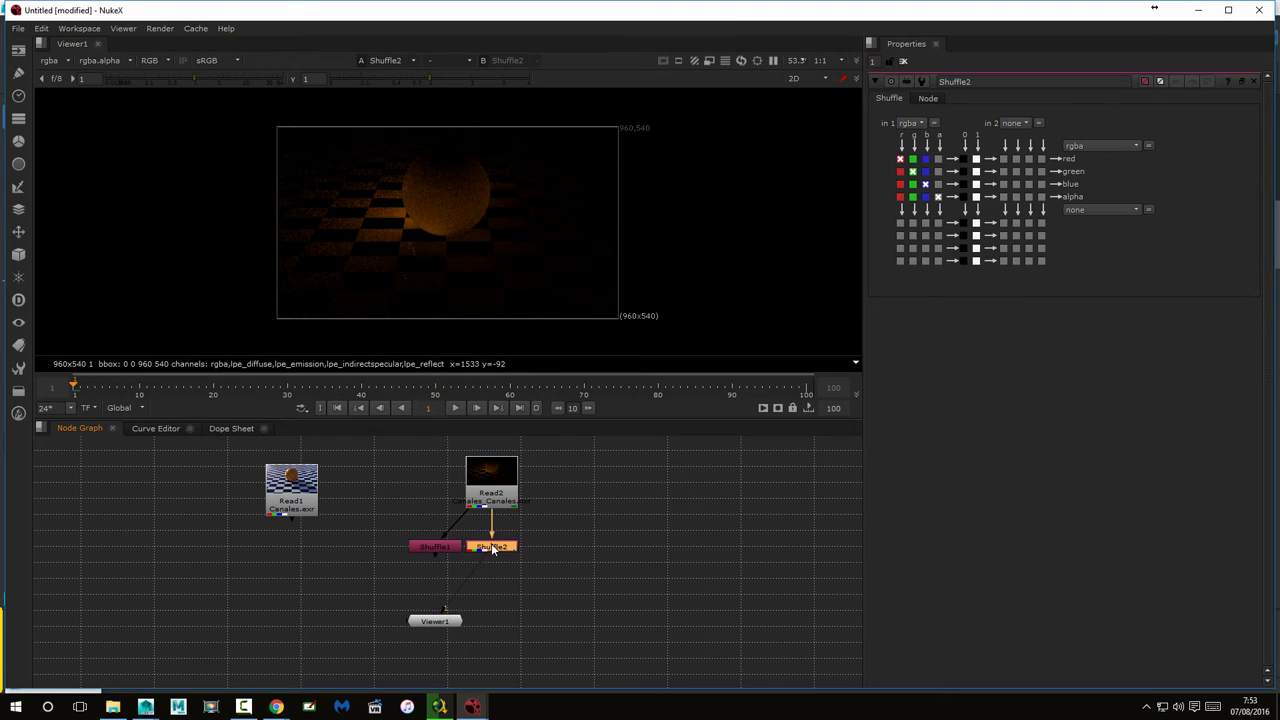
pyautogui.click(910, 123)
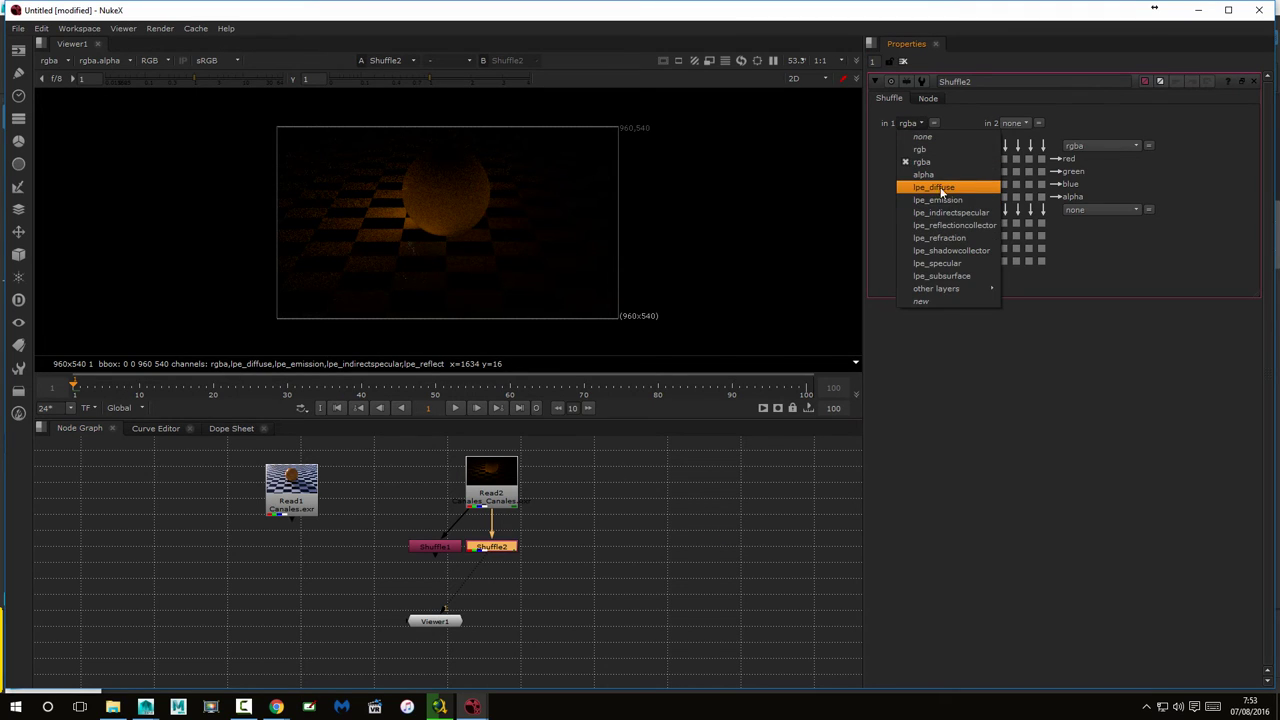
pyautogui.click(964, 200)
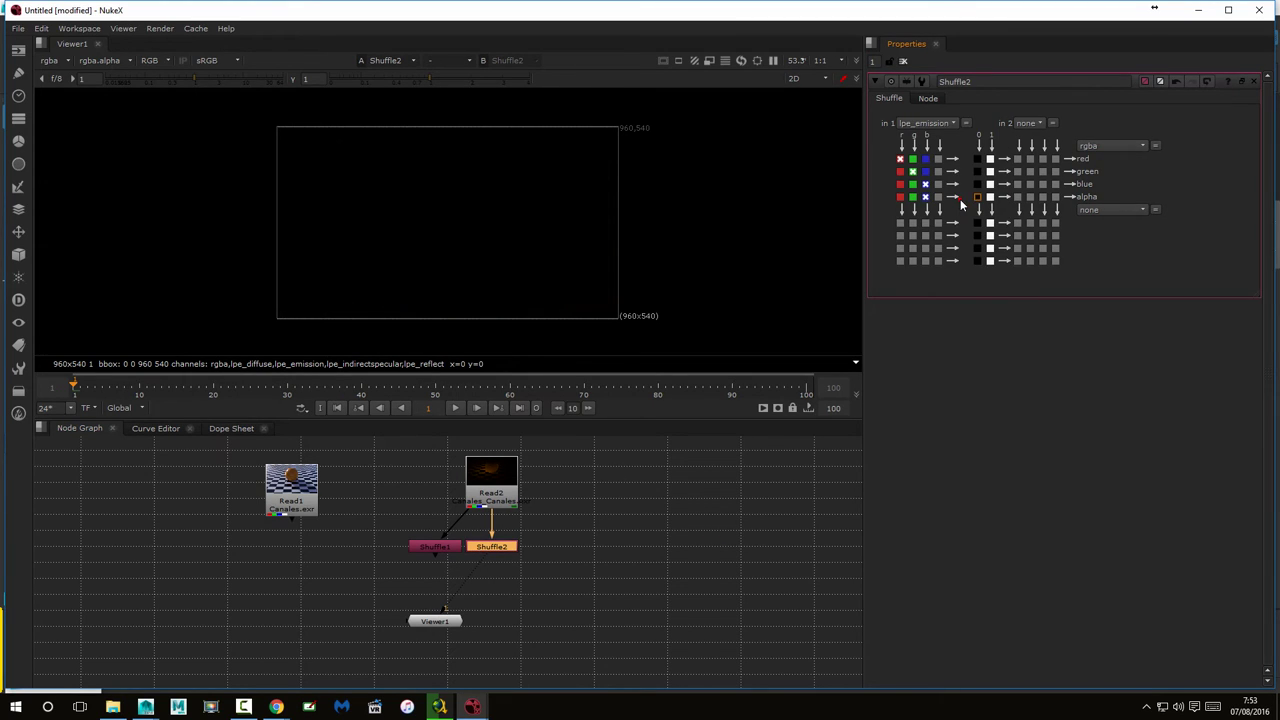
pyautogui.moveTo(460, 630)
pyautogui.mouseDown()
pyautogui.moveTo(488, 635)
pyautogui.moveTo(503, 660)
pyautogui.mouseUp()
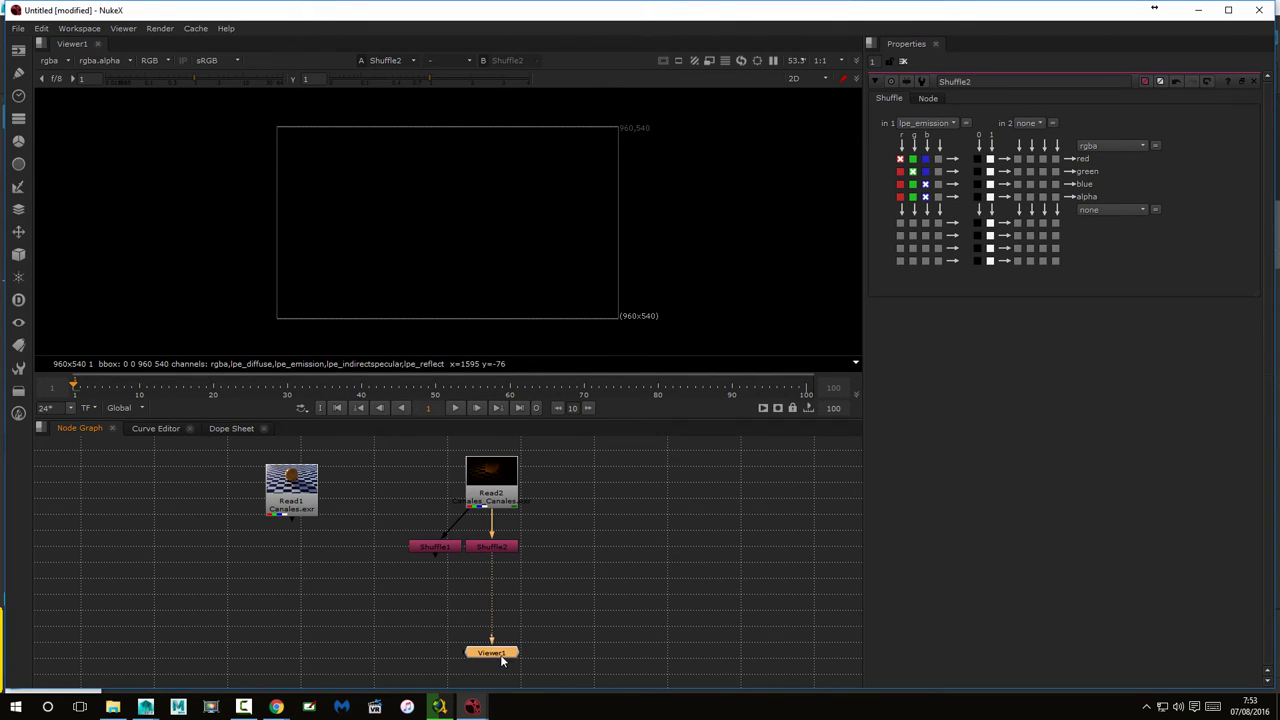
pyautogui.click(512, 545)
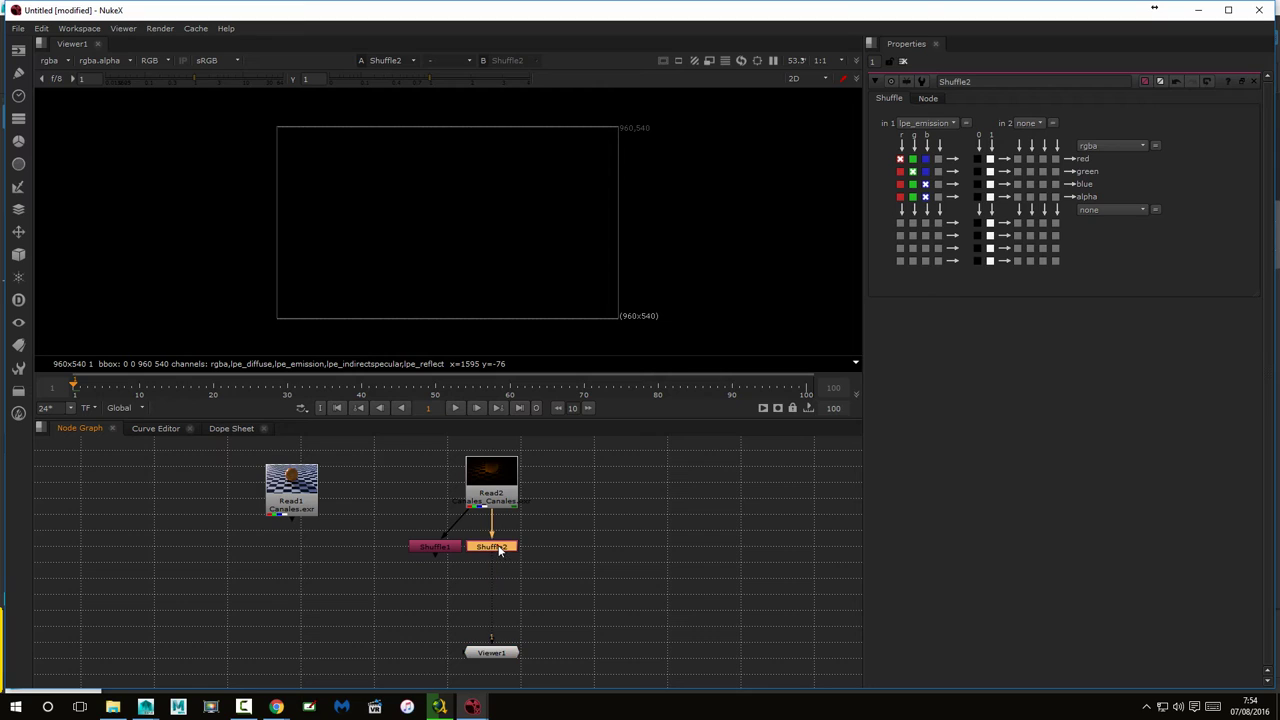
# Create Shuffle3 and paste a copy as Shuffle4 to its right
pyautogui.click(590, 576)
pyautogui.press('Tab')
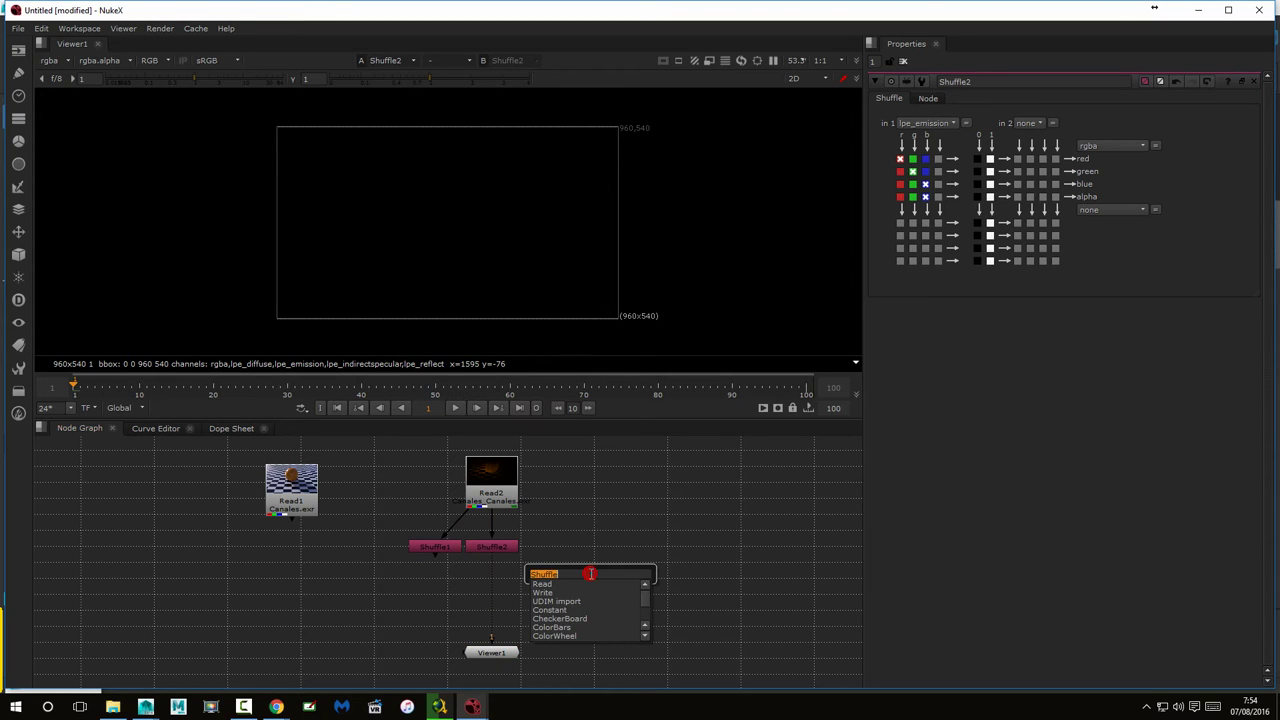
pyautogui.press('Return')
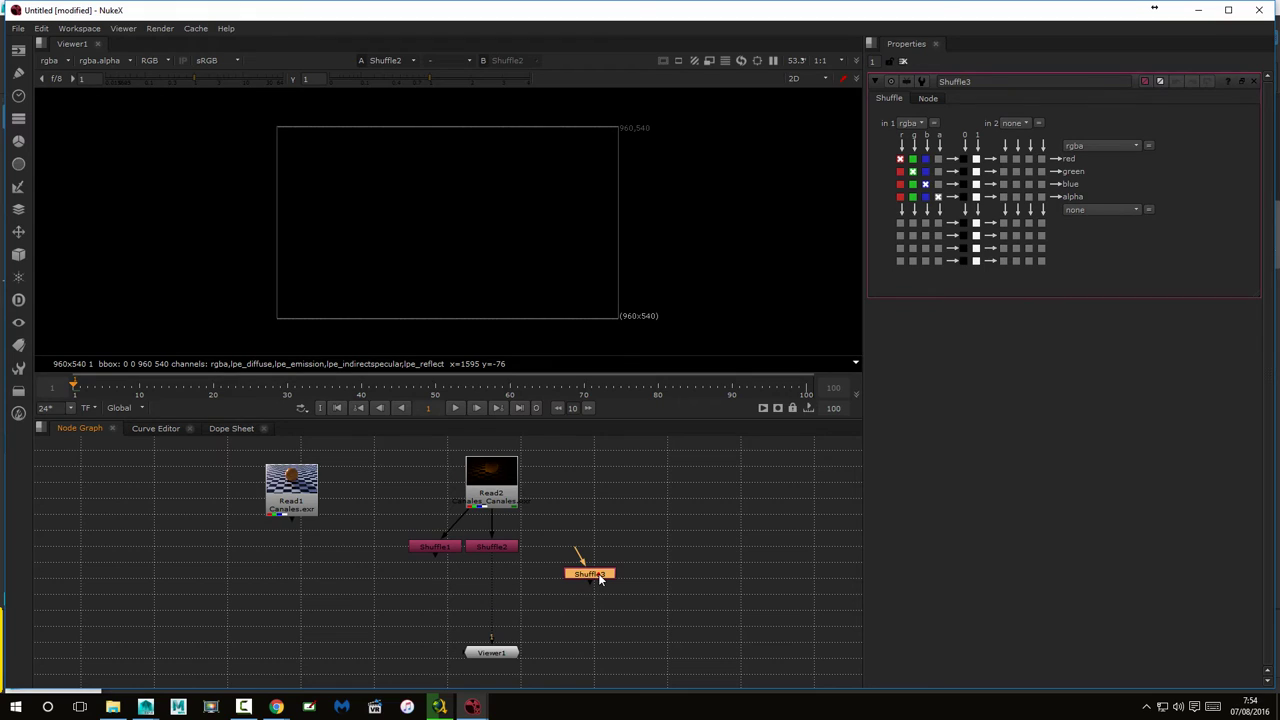
pyautogui.hotkey('ctrl', 'c')
pyautogui.hotkey('ctrl', 'v')
pyautogui.moveTo(610, 592)
pyautogui.mouseDown()
pyautogui.moveTo(618, 607)
pyautogui.moveTo(677, 573)
pyautogui.mouseUp()
pyautogui.click(720, 607)
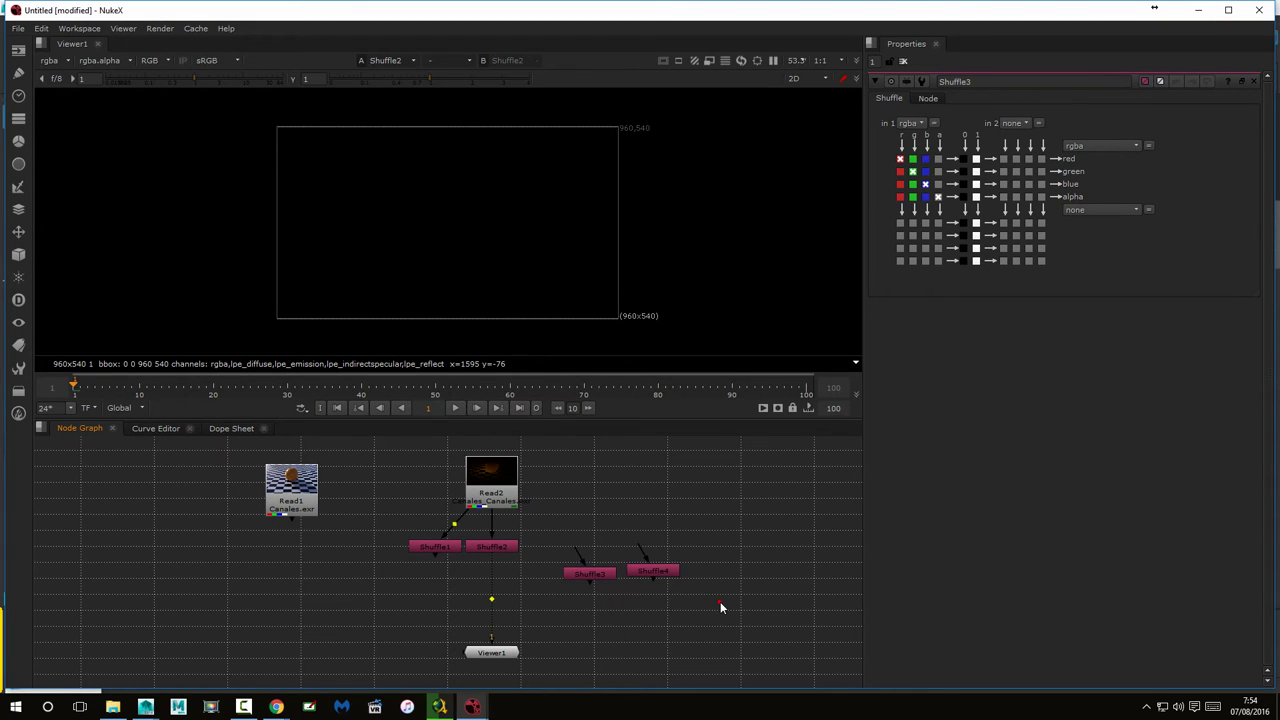
# Paste Shuffle5, Shuffle6 and Shuffle7 in a row, and connect Shuffle3 to Read2
pyautogui.click(652, 573)
pyautogui.hotkey('ctrl', 'c')
pyautogui.click(716, 613)
pyautogui.hotkey('ctrl', 'v')
pyautogui.moveTo(765, 636)
pyautogui.mouseDown()
pyautogui.moveTo(737, 577)
pyautogui.moveTo(774, 566)
pyautogui.mouseUp()
pyautogui.click(773, 595)
pyautogui.hotkey('ctrl', 'v')
pyautogui.click(795, 619)
pyautogui.hotkey('ctrl', 'v')
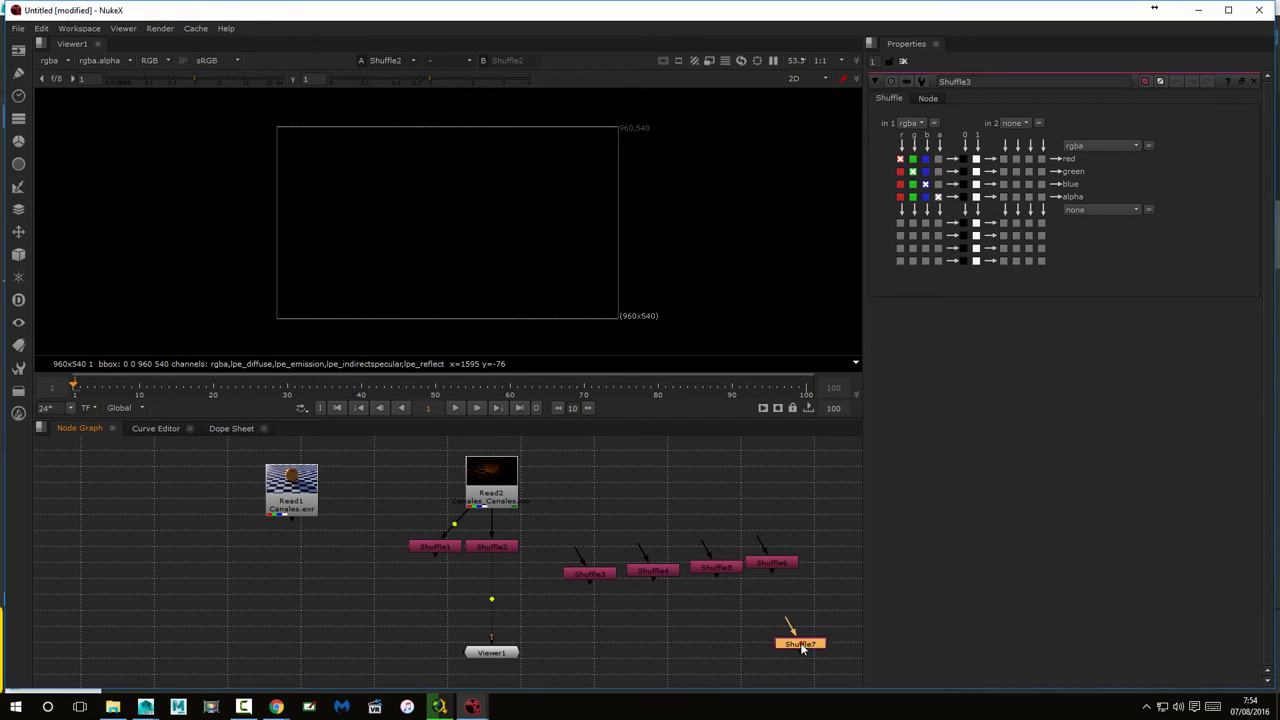
pyautogui.moveTo(797, 645); pyautogui.dragTo(838, 560)
pyautogui.moveTo(594, 578); pyautogui.dragTo(515, 503)
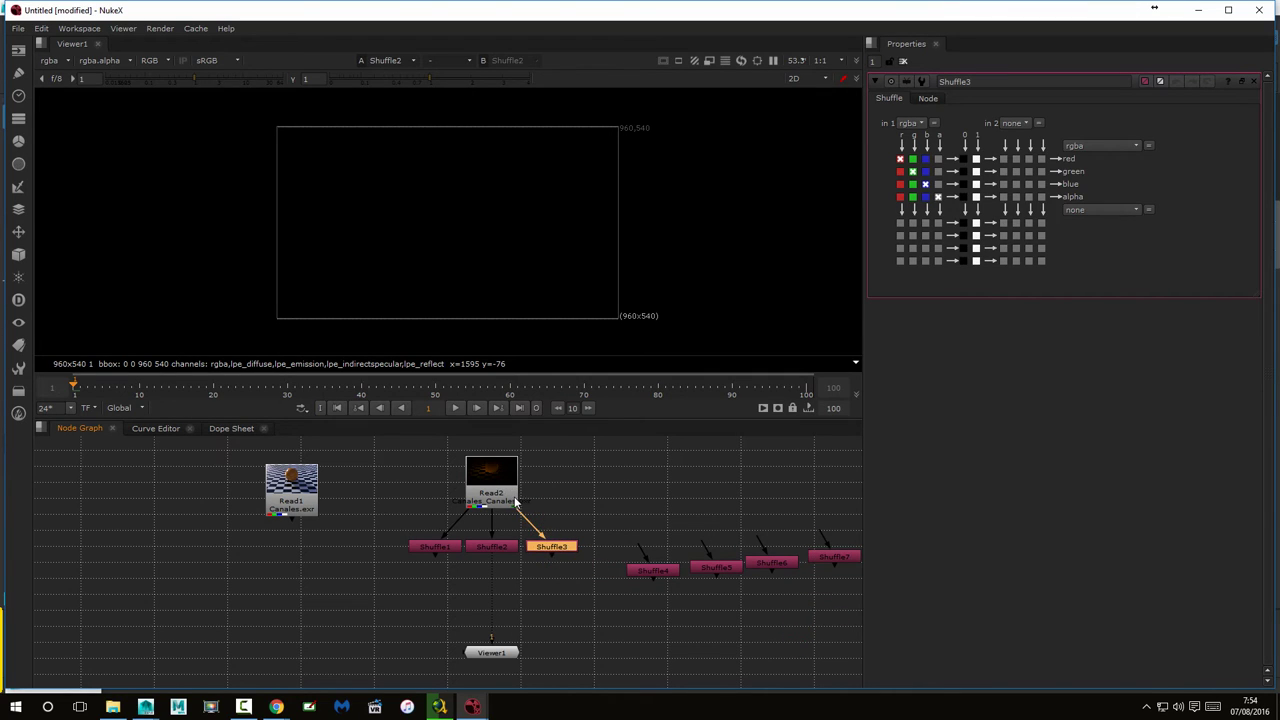
# Set Shuffle3 to lpe_indirectspecular and wire Shuffle4 to Read2 as lpe_reflectioncollector
pyautogui.click(920, 123)
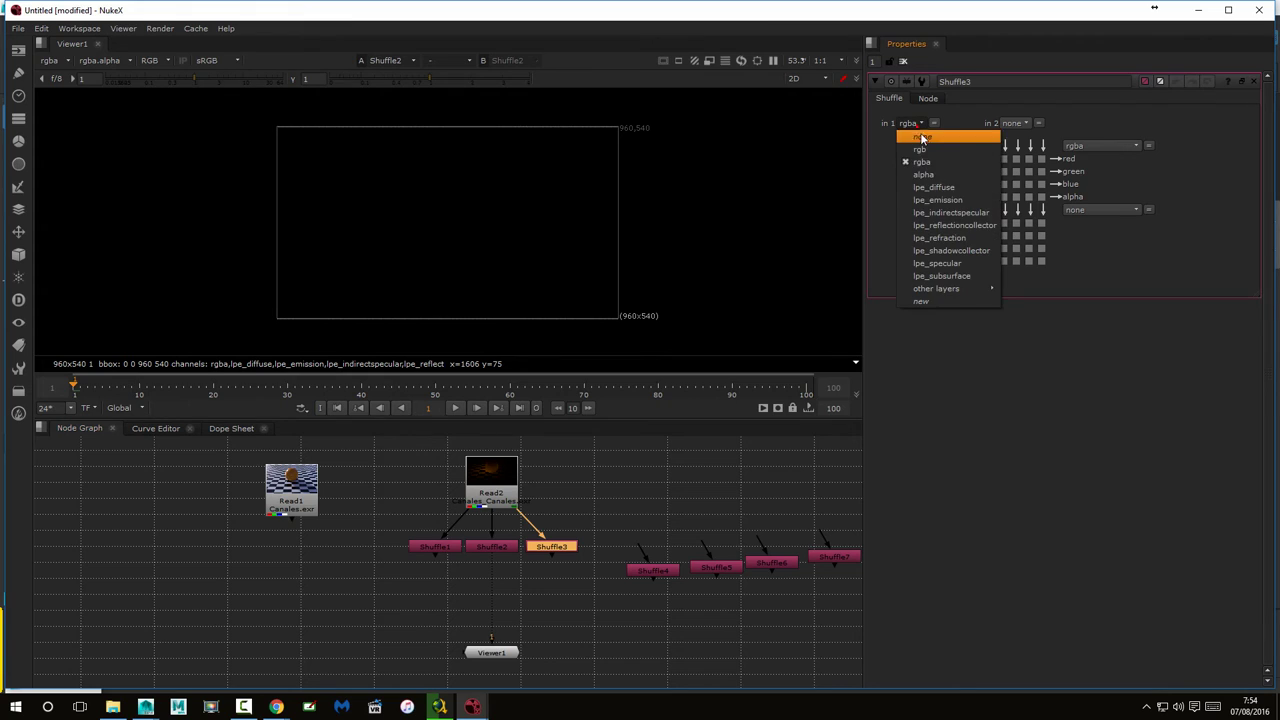
pyautogui.click(948, 212)
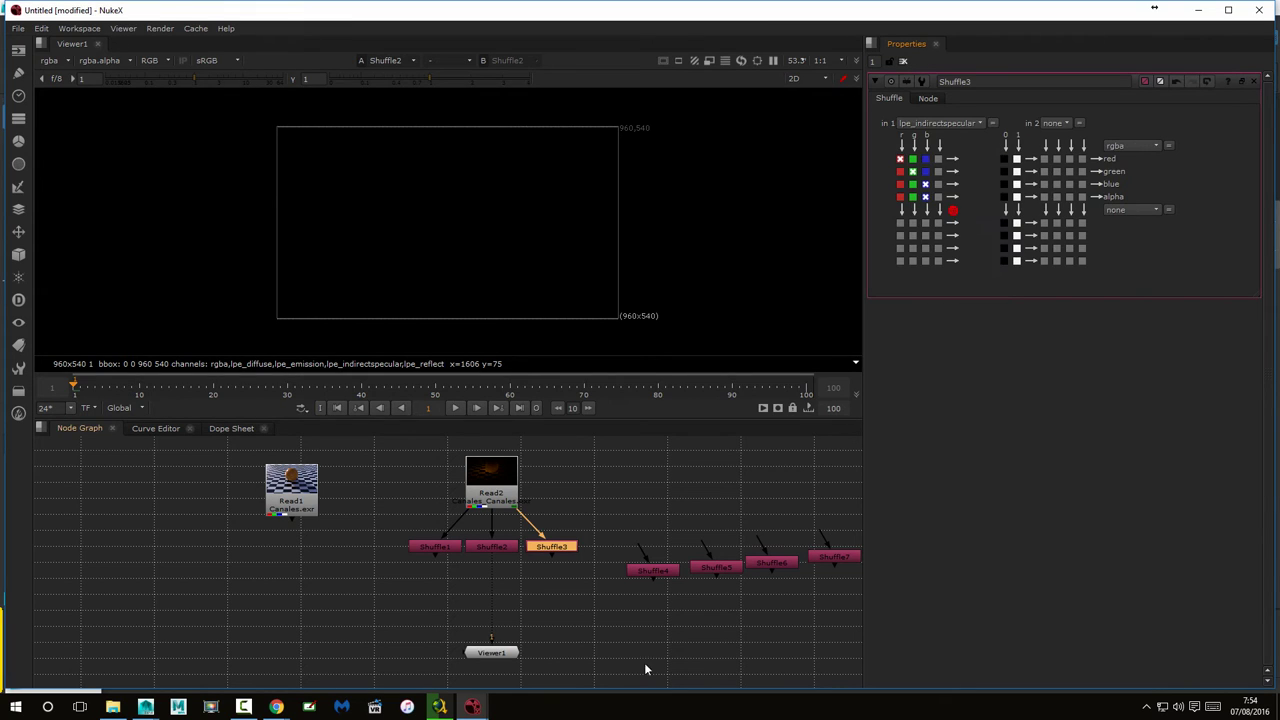
pyautogui.moveTo(653, 570); pyautogui.dragTo(507, 480)
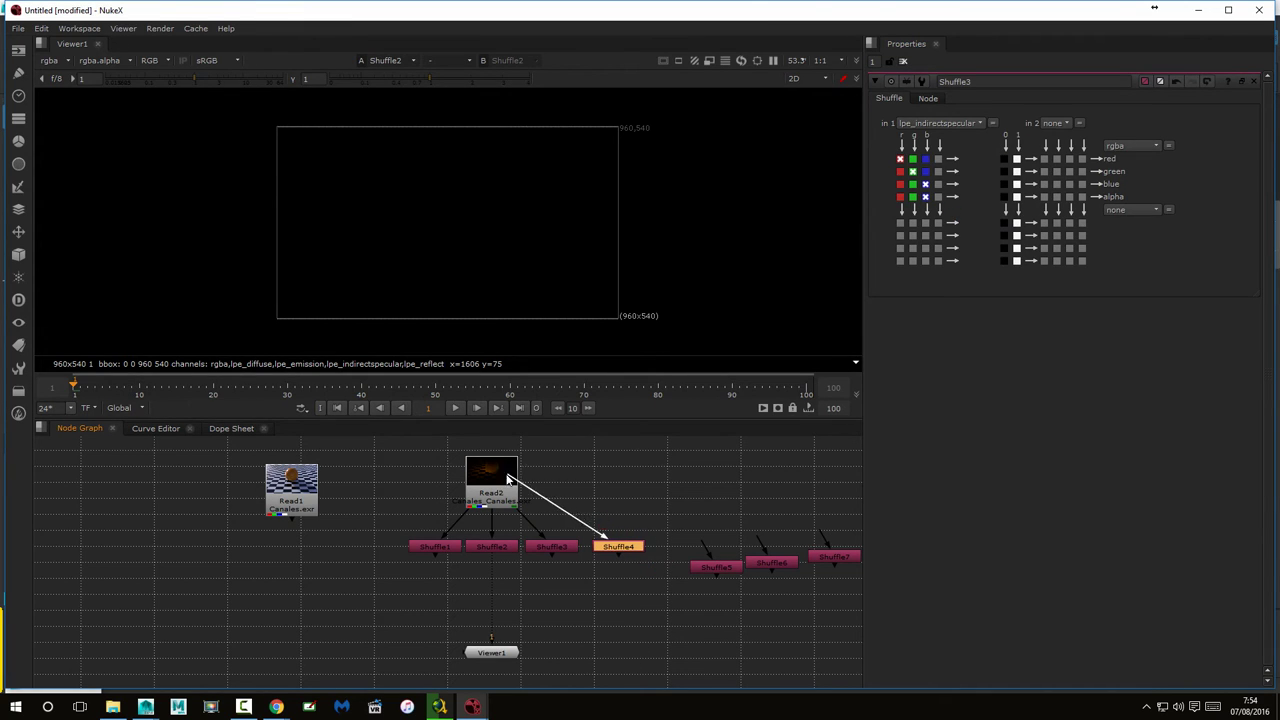
pyautogui.doubleClick(615, 545)
pyautogui.click(913, 123)
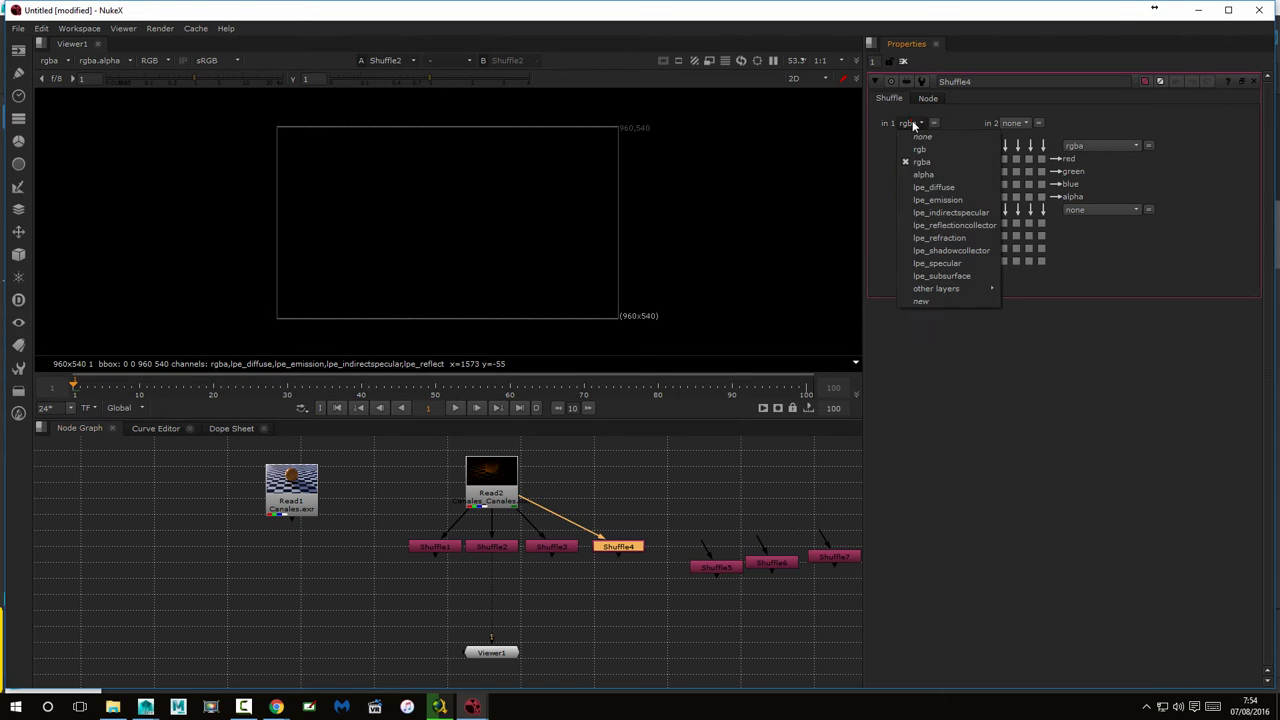
pyautogui.click(955, 225)
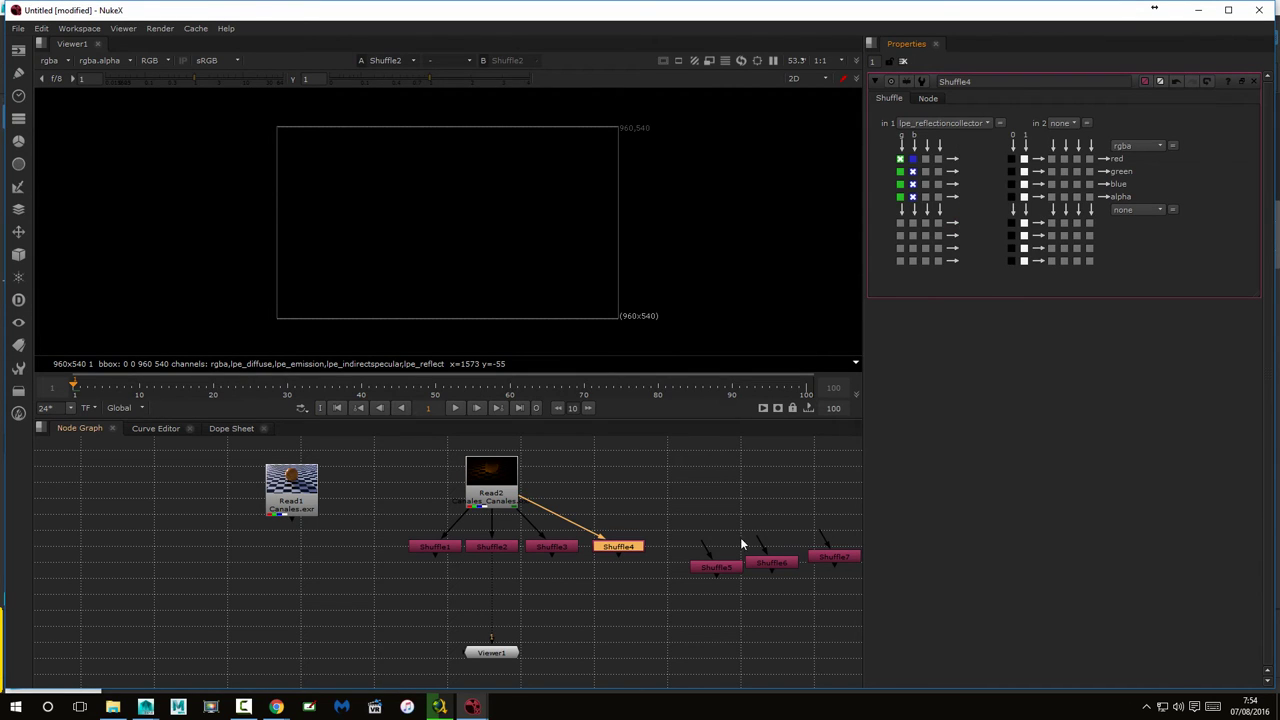
# Wire Shuffle5 and Shuffle6 to Read2, set to lpe_refraction and lpe_shadowcollector
pyautogui.moveTo(716, 567); pyautogui.dragTo(476, 490)
pyautogui.doubleClick(693, 548)
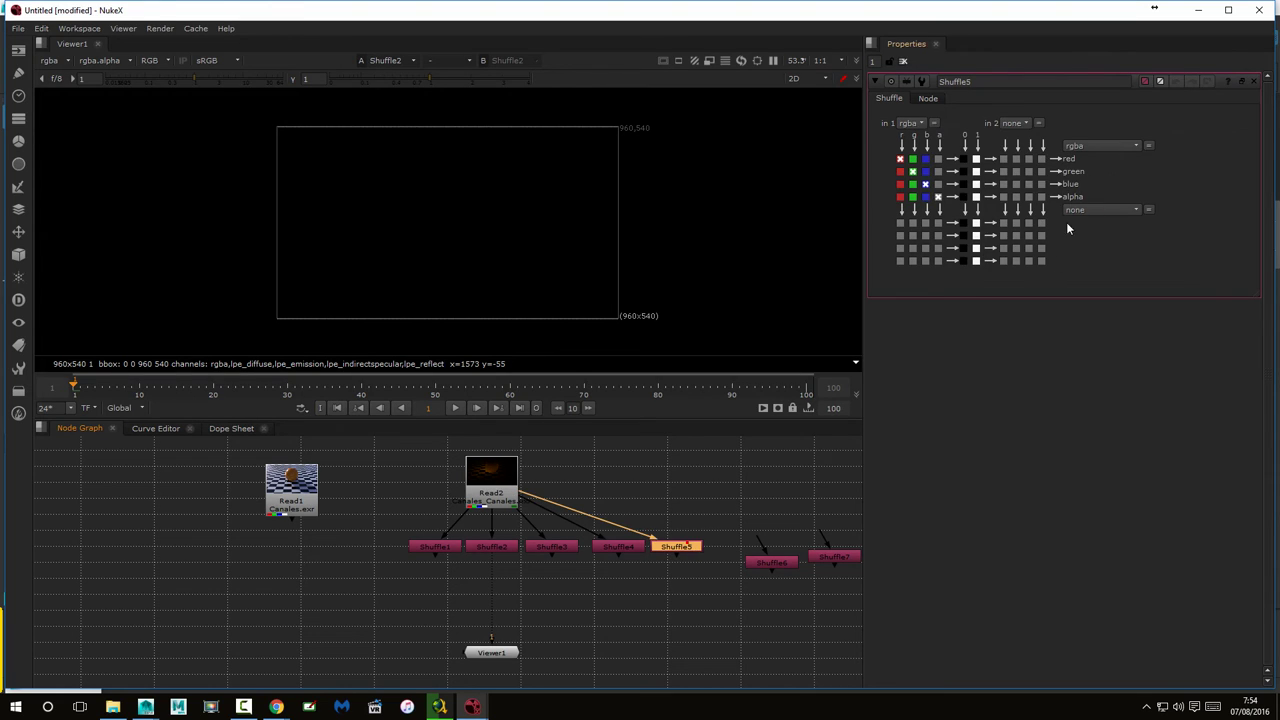
pyautogui.click(912, 123)
pyautogui.click(945, 238)
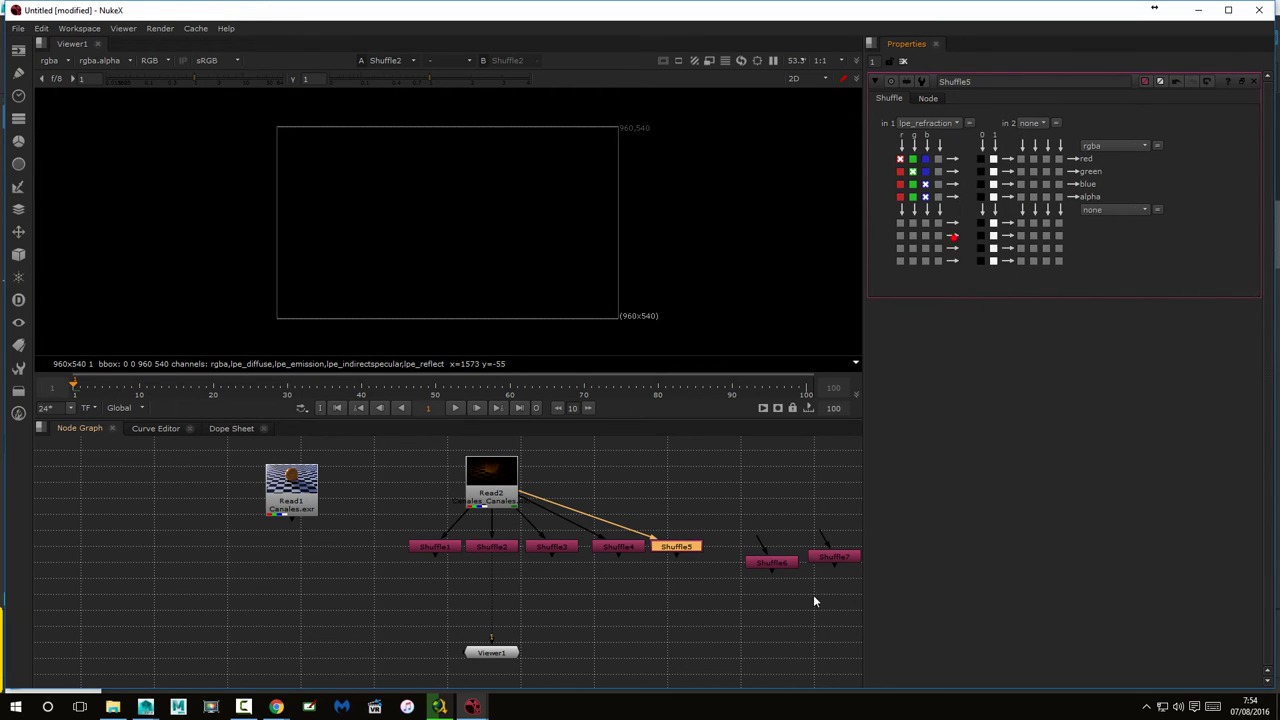
pyautogui.click(770, 563)
pyautogui.moveTo(733, 525); pyautogui.dragTo(522, 476)
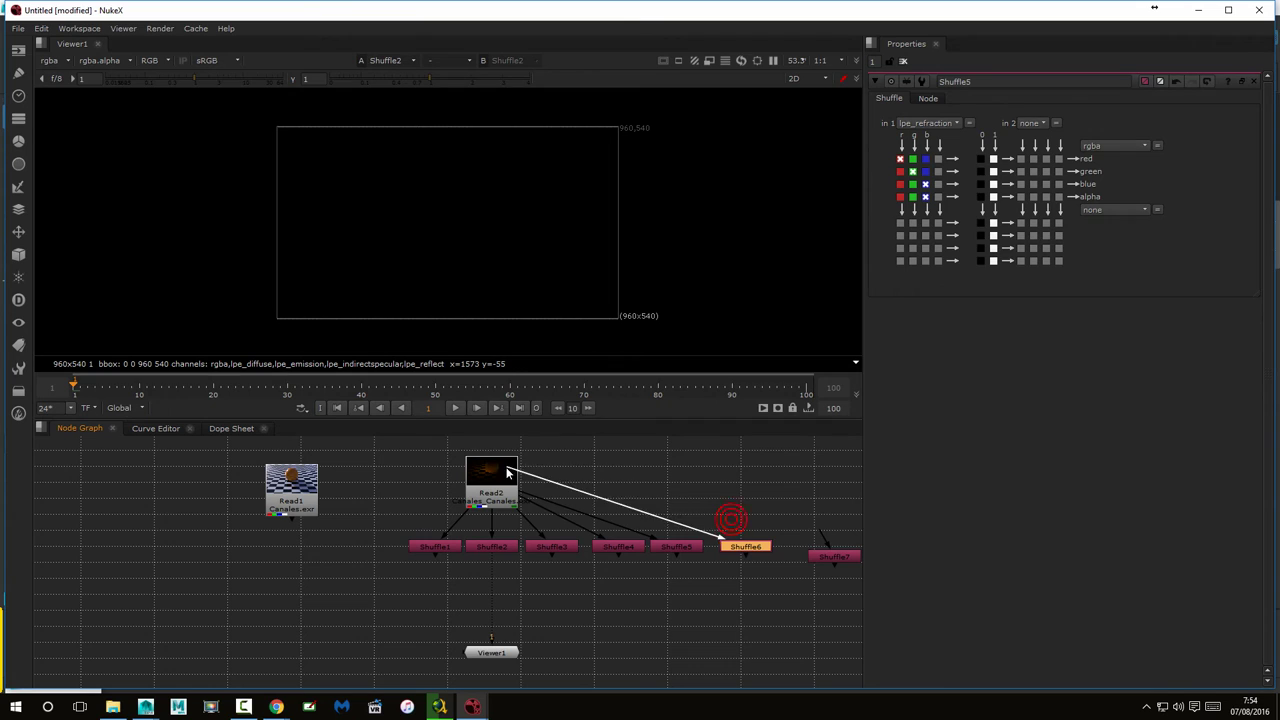
pyautogui.doubleClick(742, 548)
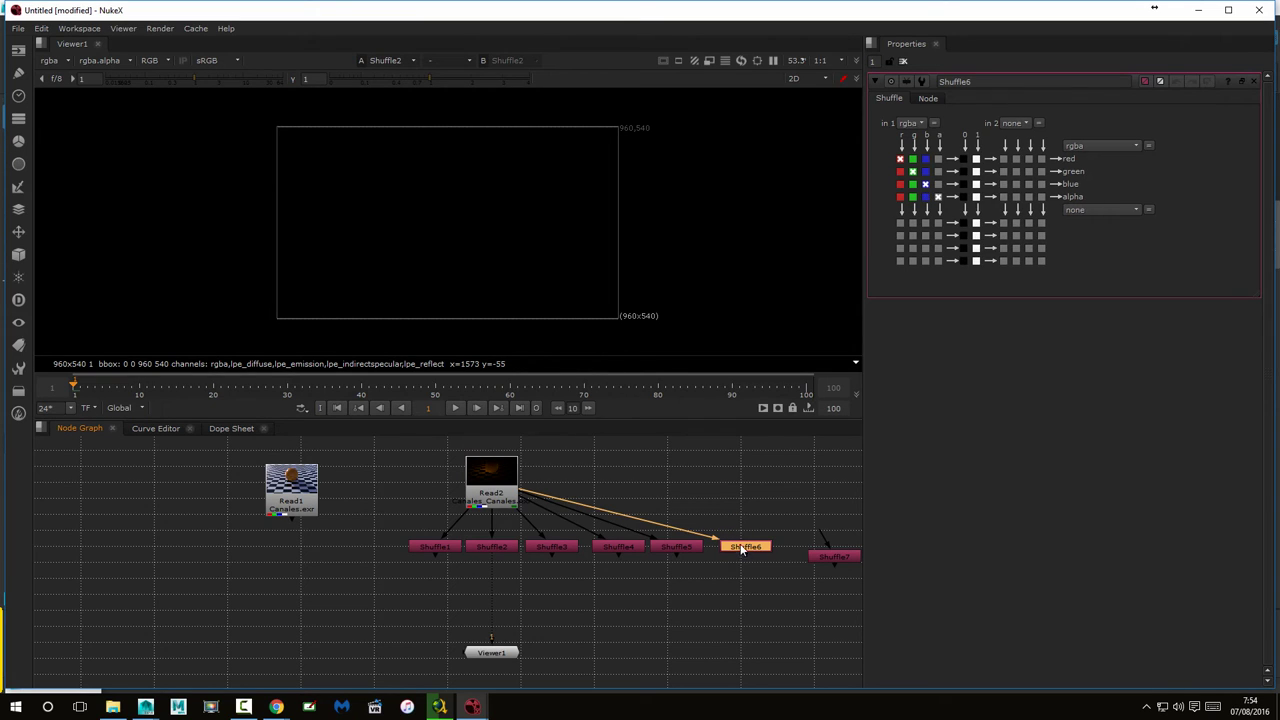
pyautogui.click(910, 123)
pyautogui.click(958, 250)
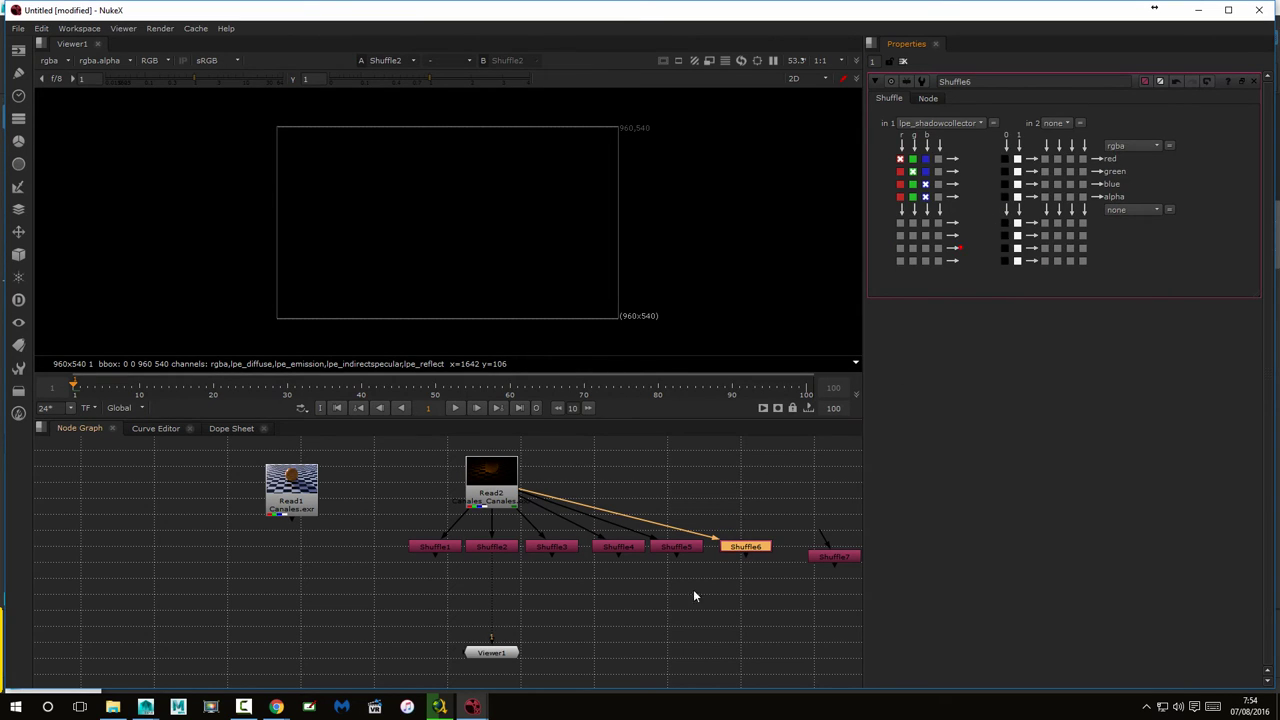
# Connect Shuffle7 to Read2 and set its layer to lpe_specular
pyautogui.moveTo(500, 655); pyautogui.dragTo(675, 658)
pyautogui.moveTo(856, 596); pyautogui.dragTo(672, 621, button='middle')
pyautogui.moveTo(670, 577)
pyautogui.mouseDown()
pyautogui.moveTo(256, 469)
pyautogui.moveTo(322, 490)
pyautogui.mouseUp()
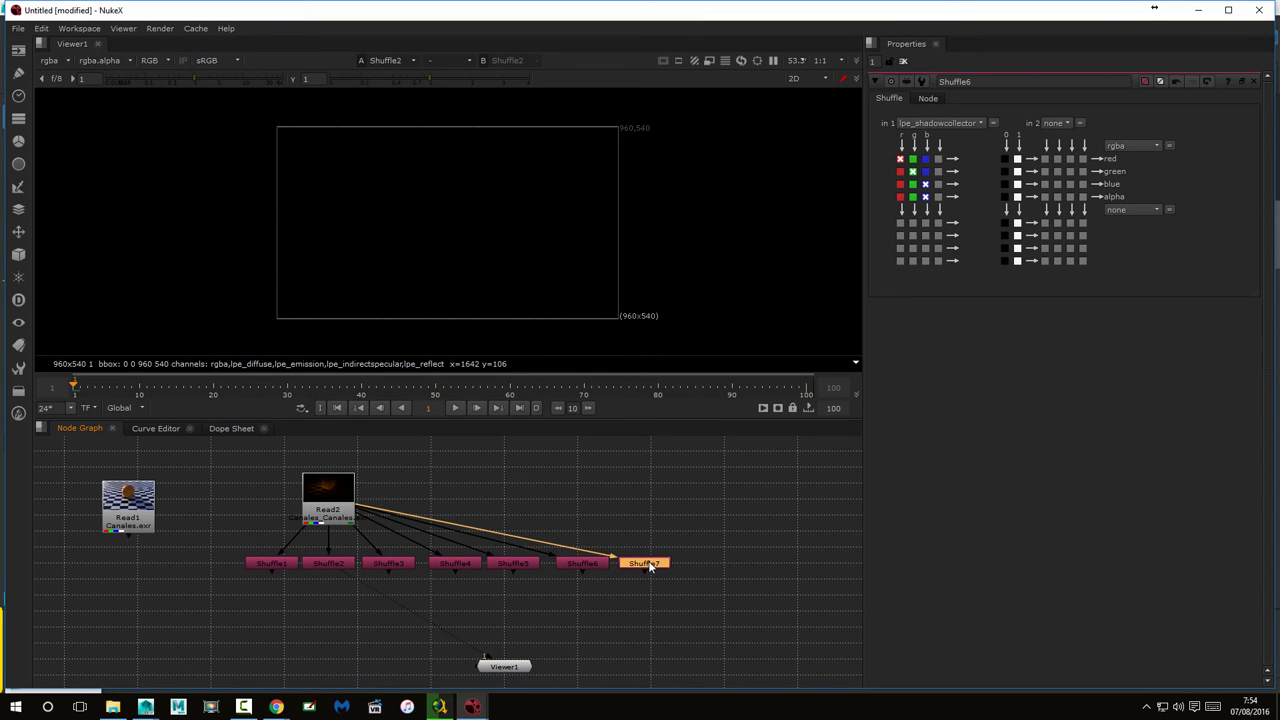
pyautogui.doubleClick(650, 567)
pyautogui.click(917, 124)
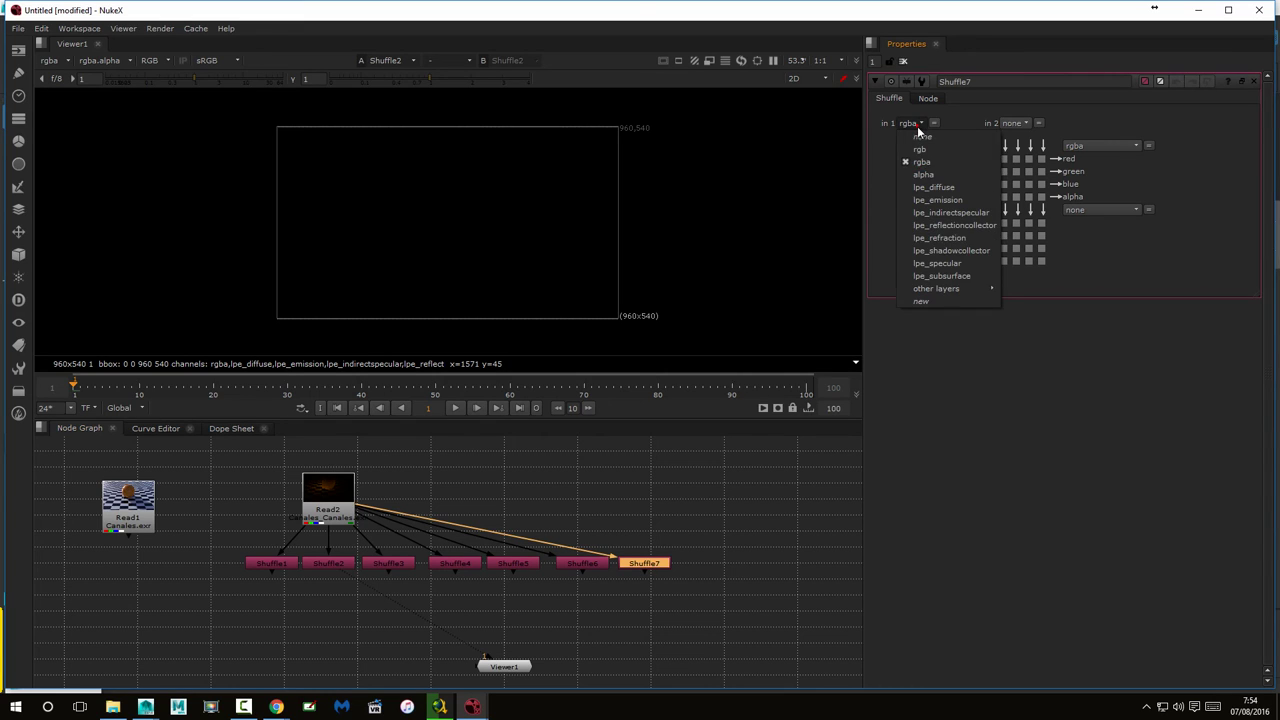
pyautogui.click(932, 250)
pyautogui.doubleClick(582, 563)
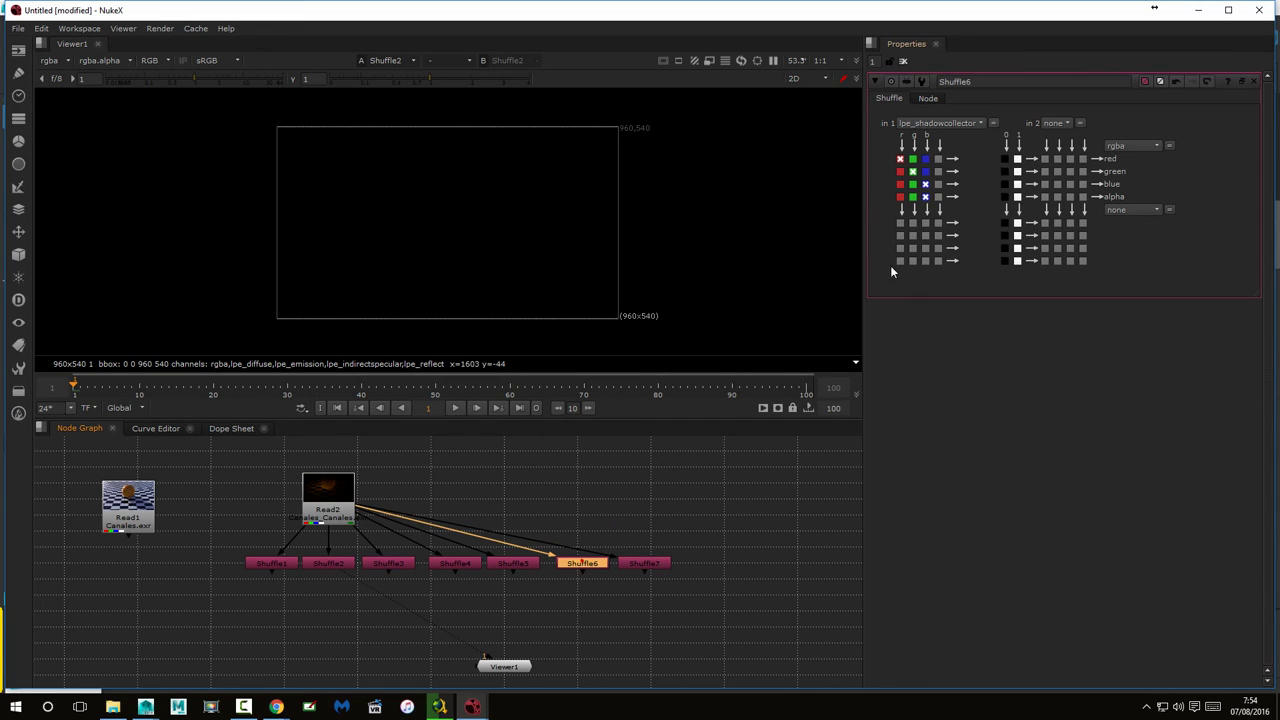
pyautogui.doubleClick(640, 565)
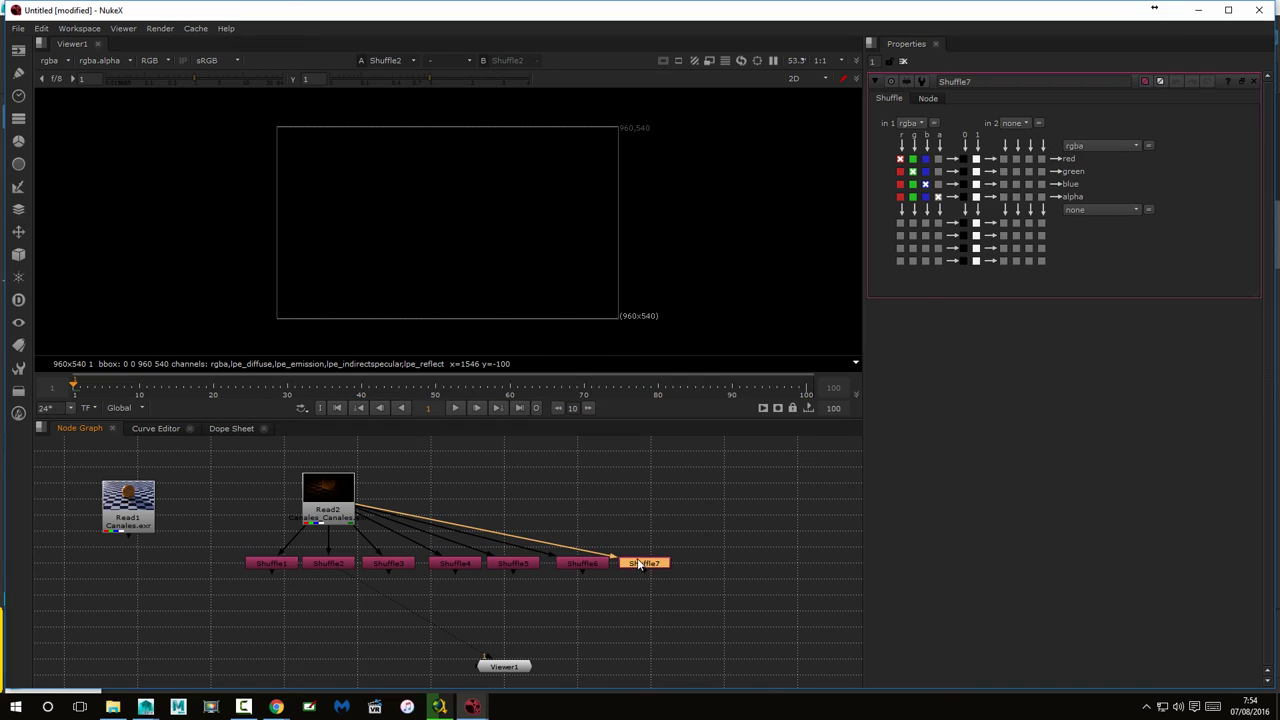
pyautogui.click(912, 124)
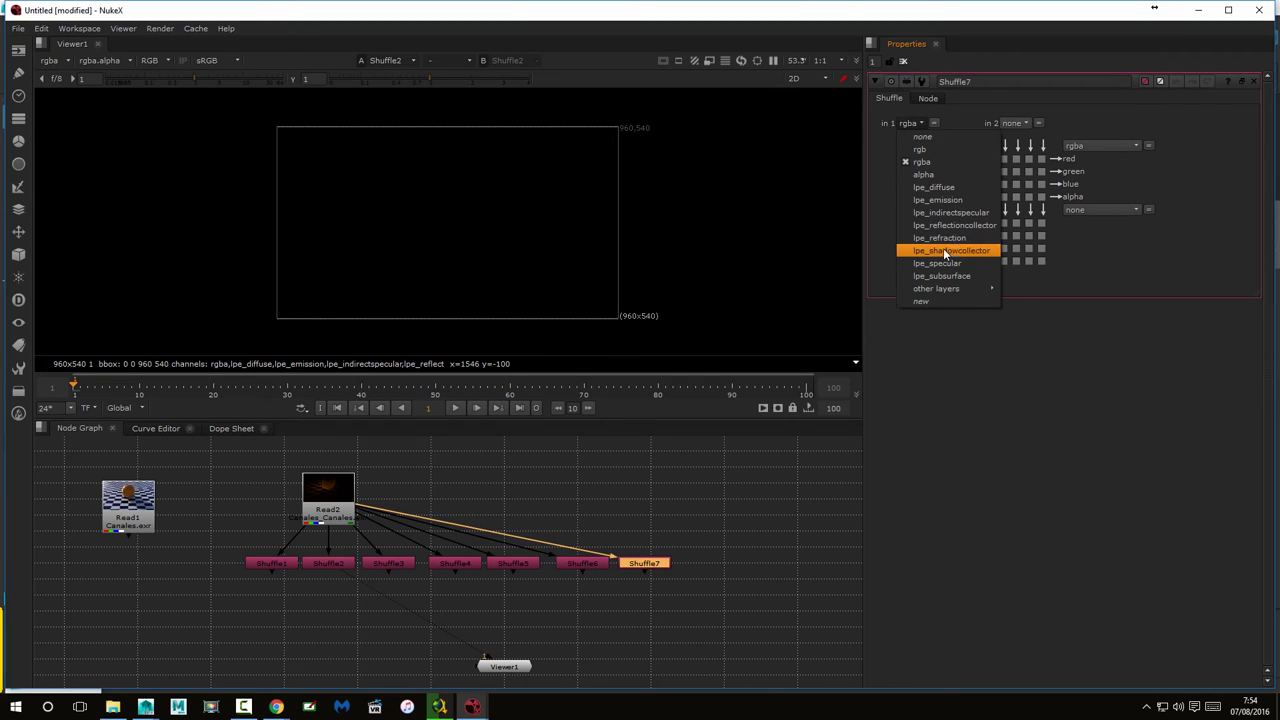
pyautogui.click(965, 264)
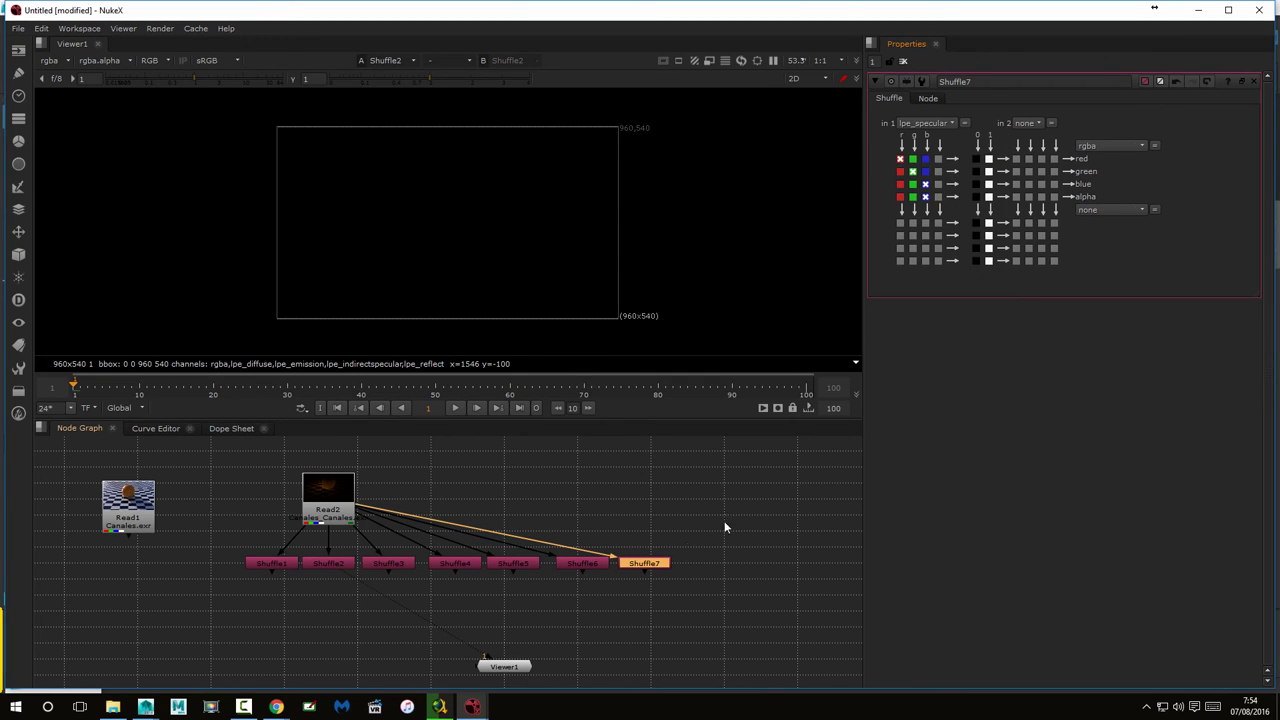
# Add a Shuffle8 set to lpe_subsurface, then delete it
pyautogui.click(707, 574)
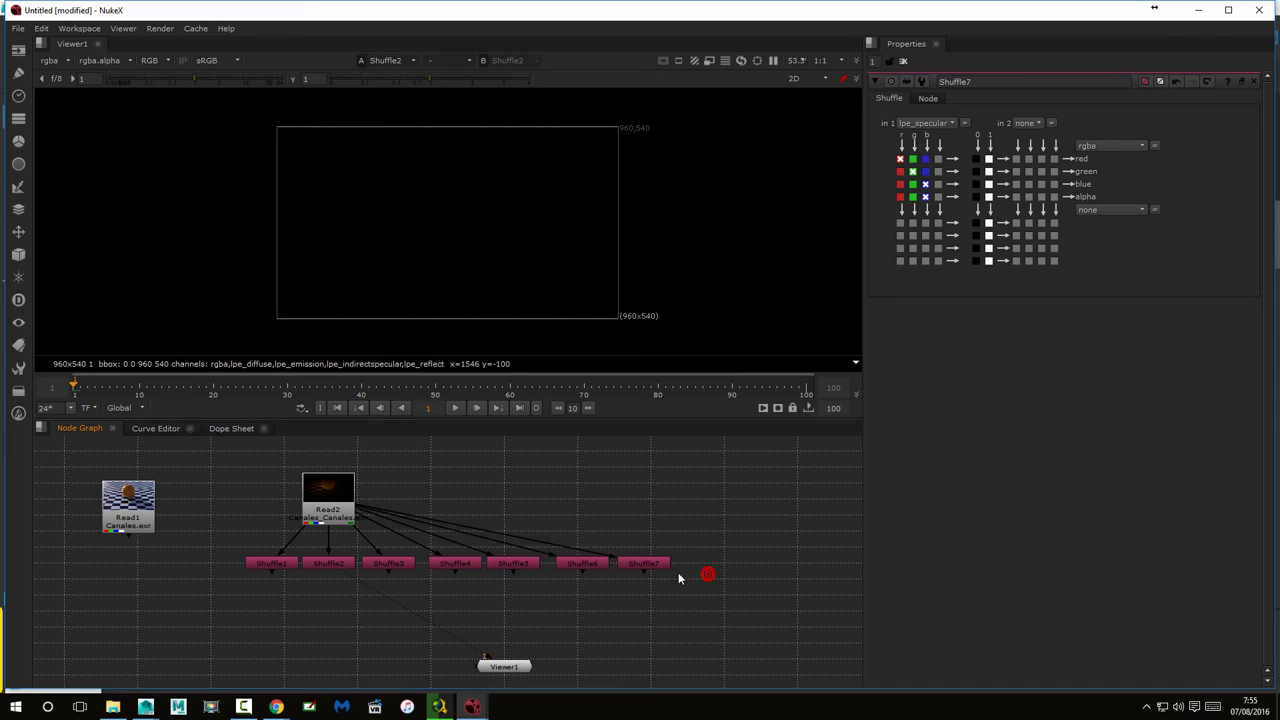
pyautogui.press('Tab')
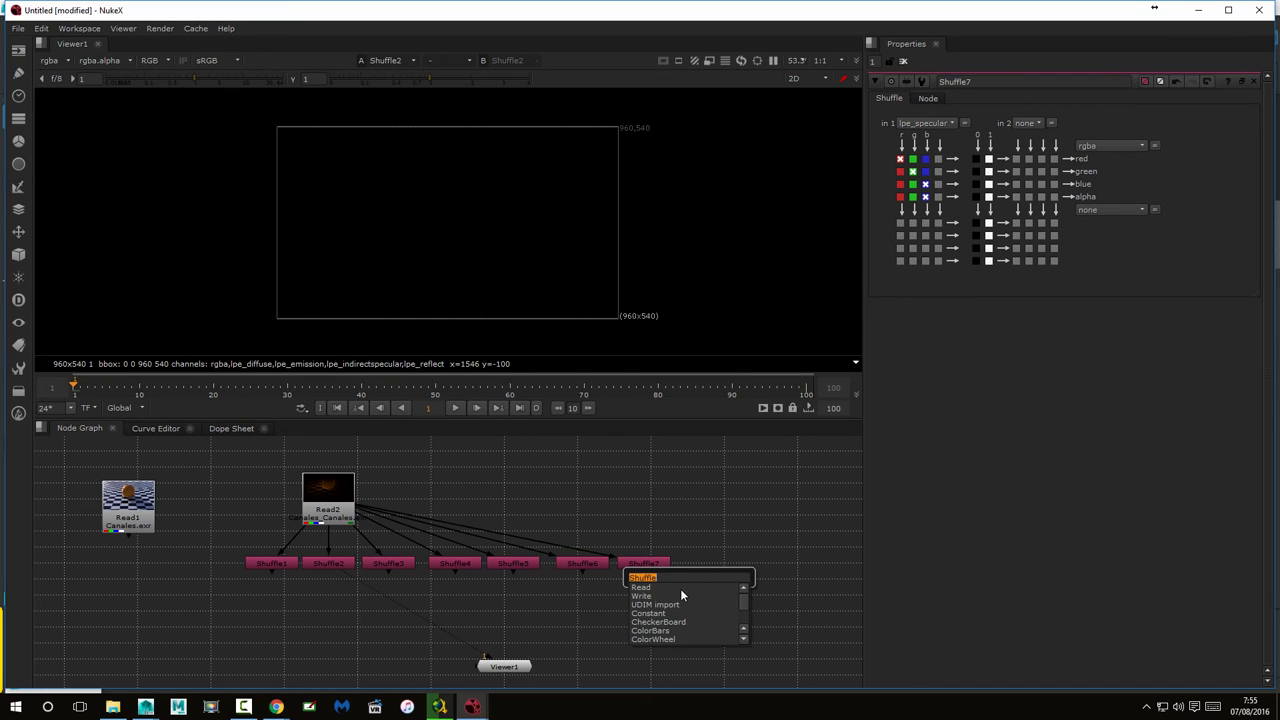
pyautogui.press('Return')
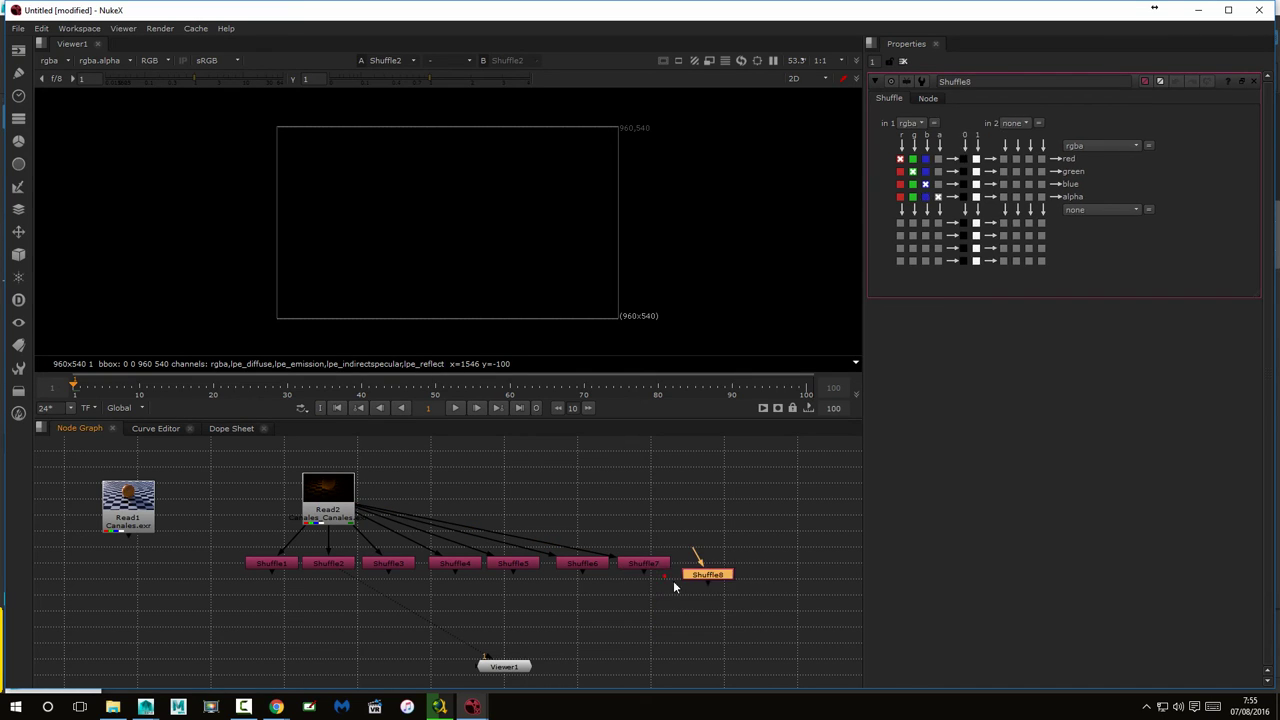
pyautogui.moveTo(703, 576); pyautogui.dragTo(335, 497)
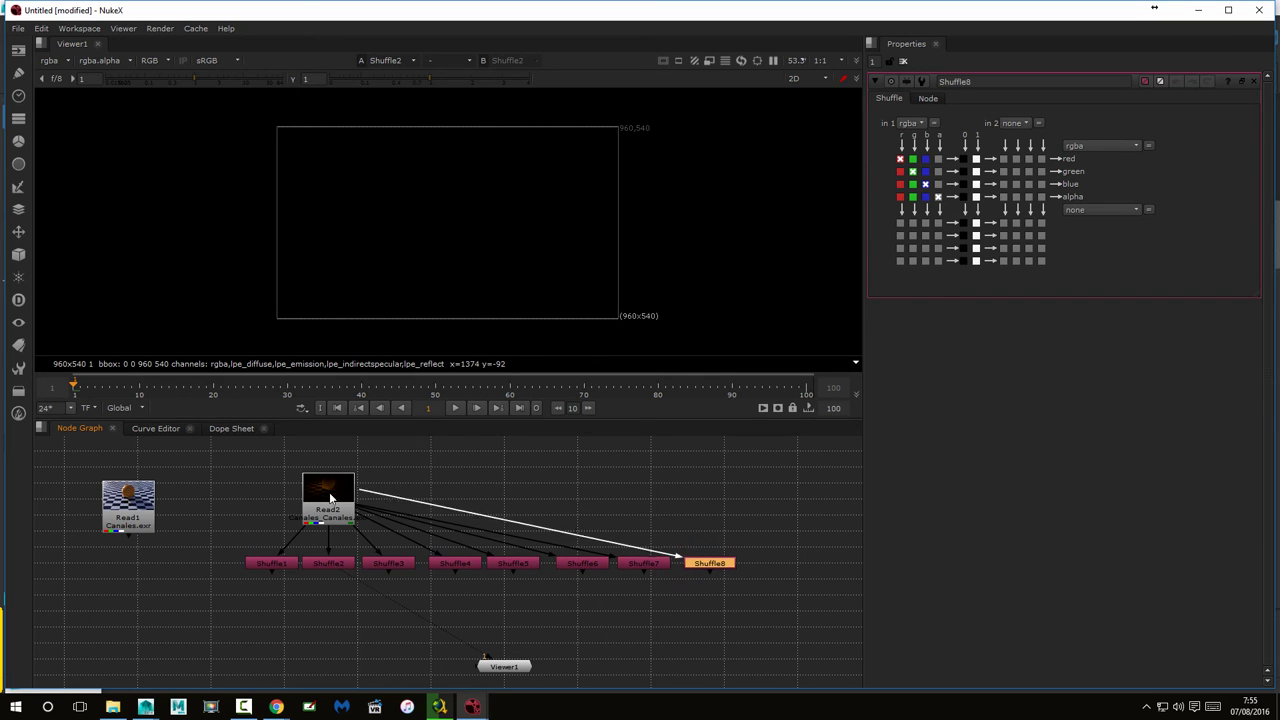
pyautogui.click(912, 123)
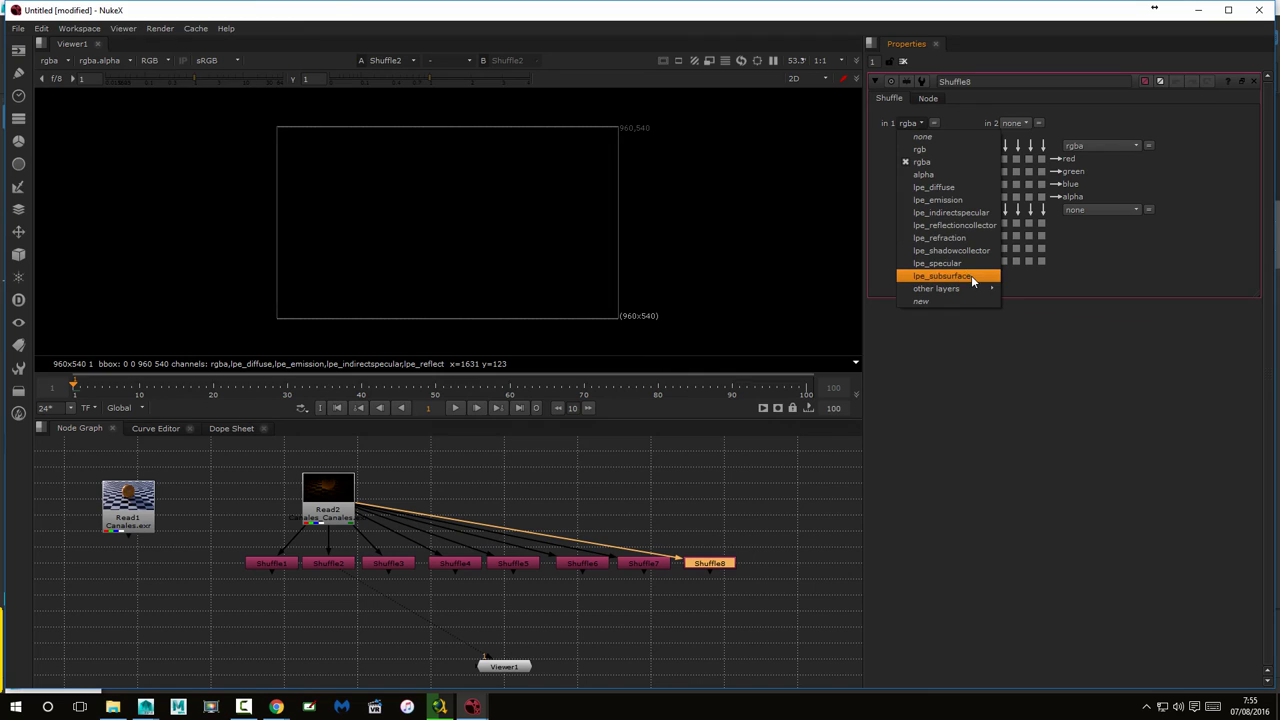
pyautogui.click(972, 278)
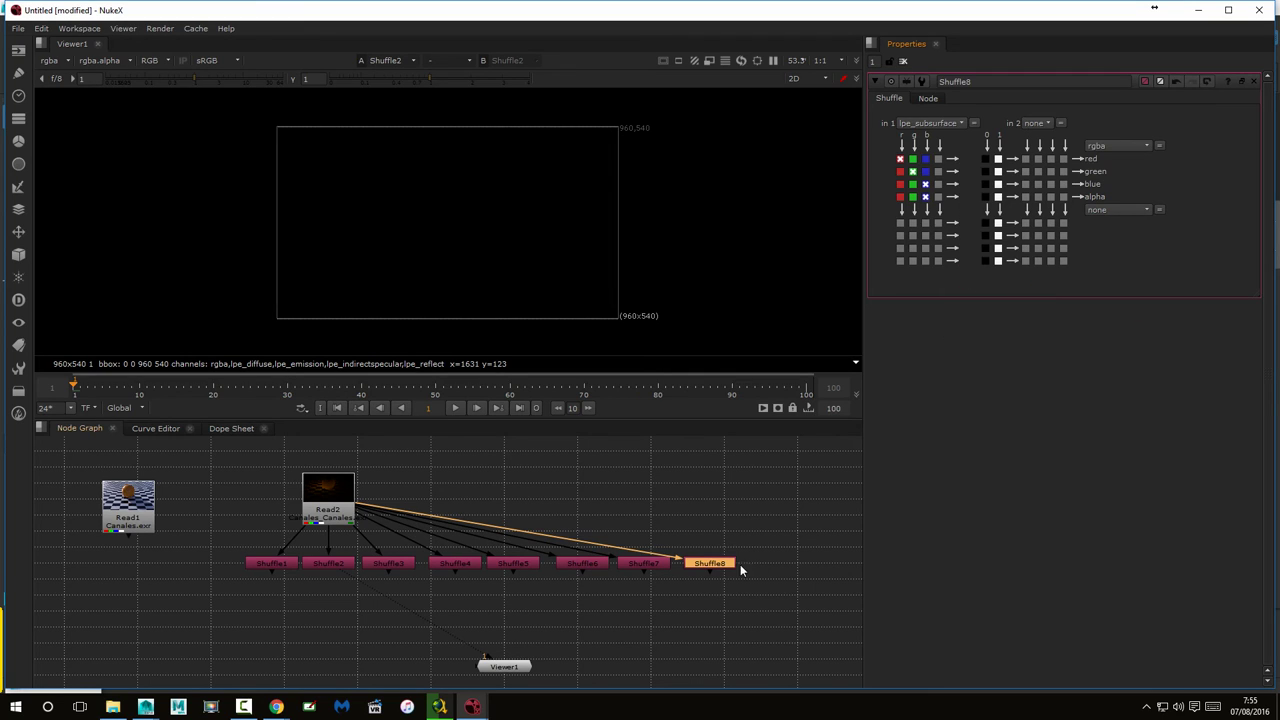
pyautogui.press('Delete')
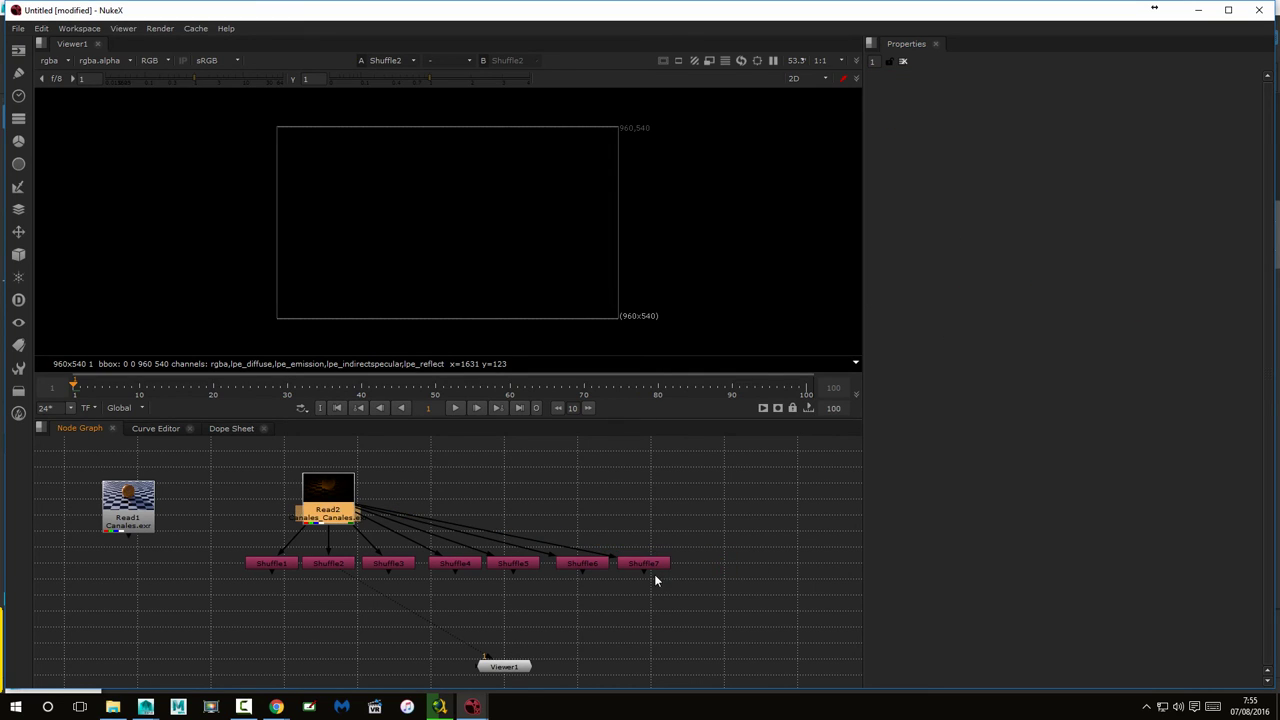
# Centre Read2 above the shuffle row and place Viewer1 below it
pyautogui.moveTo(508, 673)
pyautogui.mouseDown()
pyautogui.moveTo(393, 682)
pyautogui.moveTo(356, 666)
pyautogui.mouseUp()
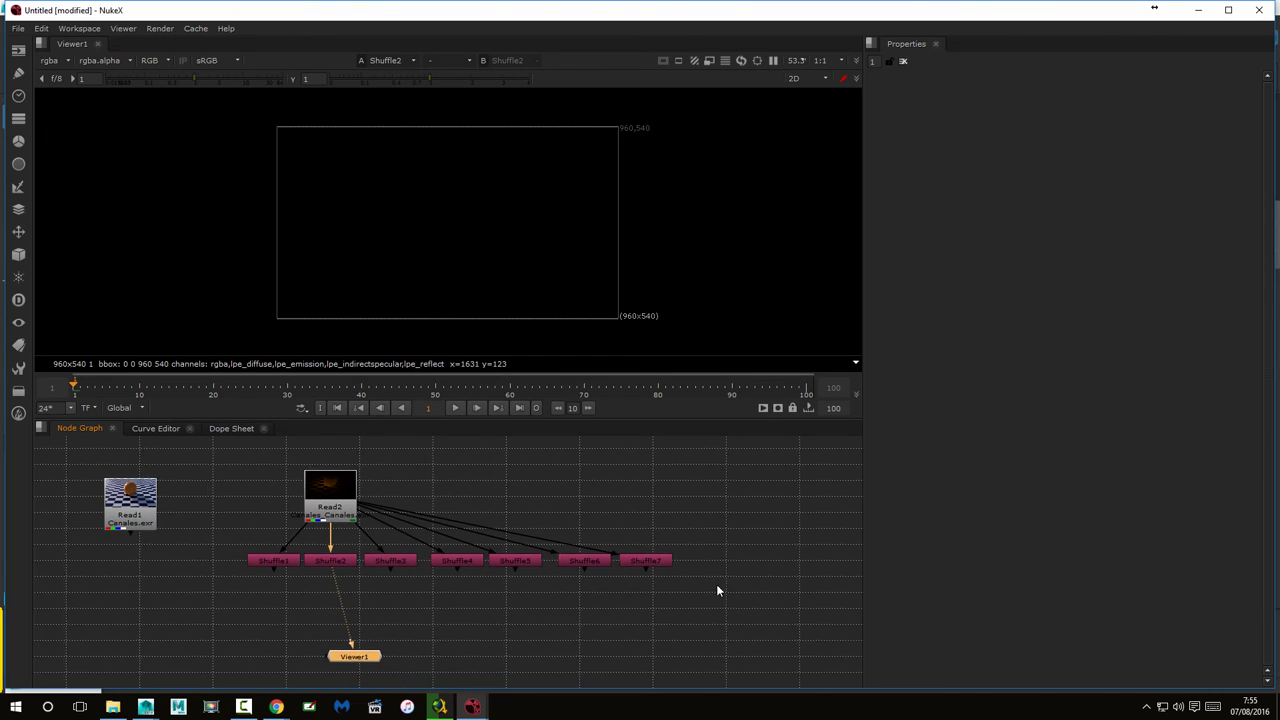
pyautogui.moveTo(716, 584); pyautogui.dragTo(730, 566, button='middle')
pyautogui.moveTo(364, 486); pyautogui.dragTo(502, 481)
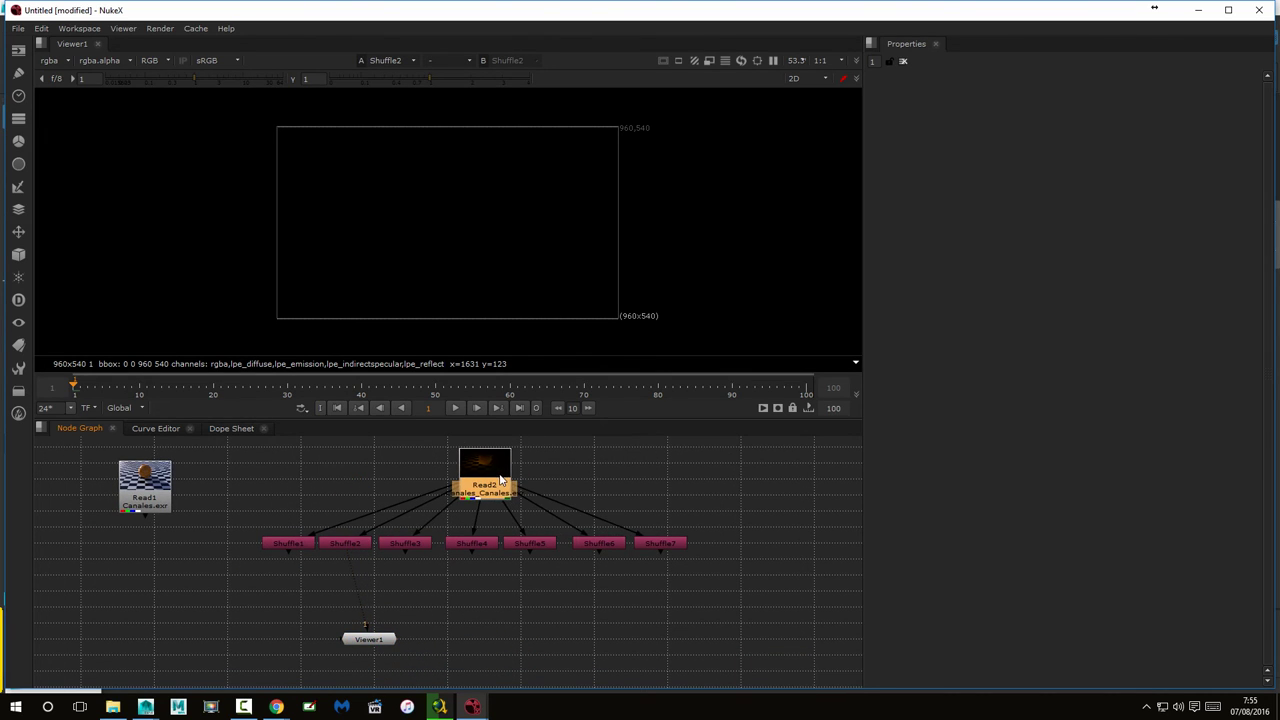
pyautogui.moveTo(381, 645)
pyautogui.mouseDown()
pyautogui.moveTo(355, 660)
pyautogui.moveTo(346, 628)
pyautogui.mouseUp()
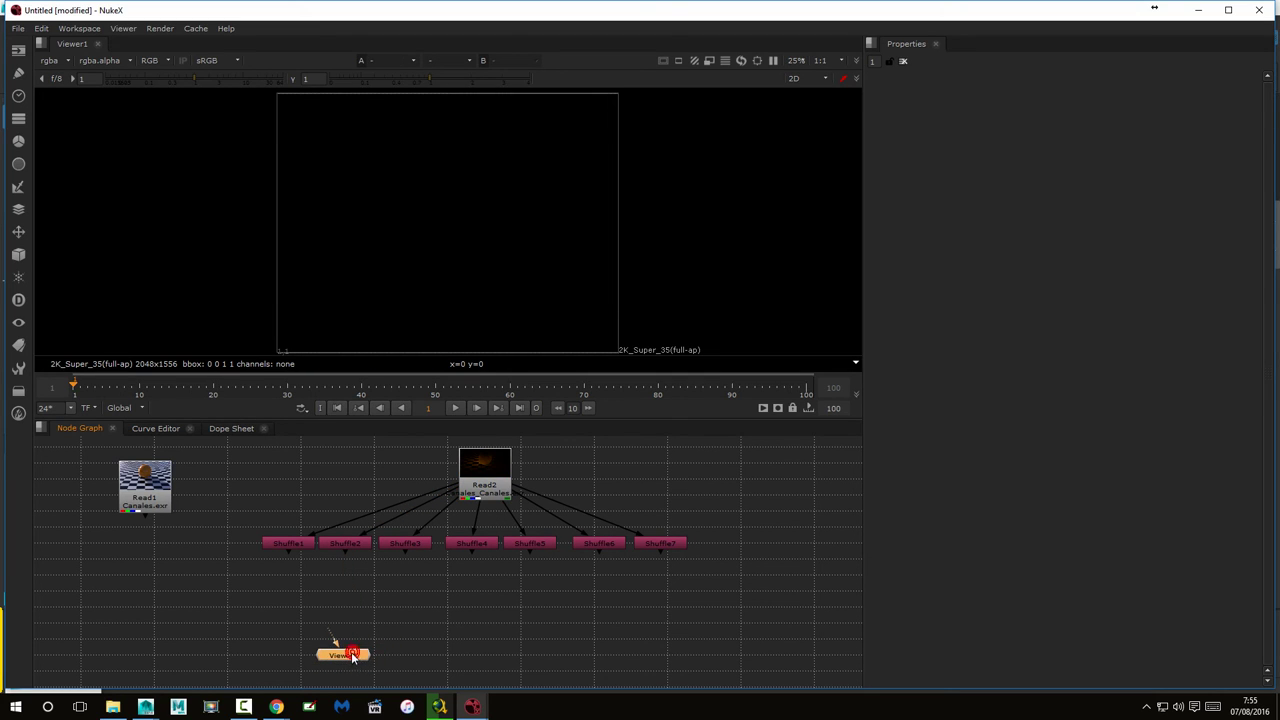
pyautogui.scroll(2, 744, 566)
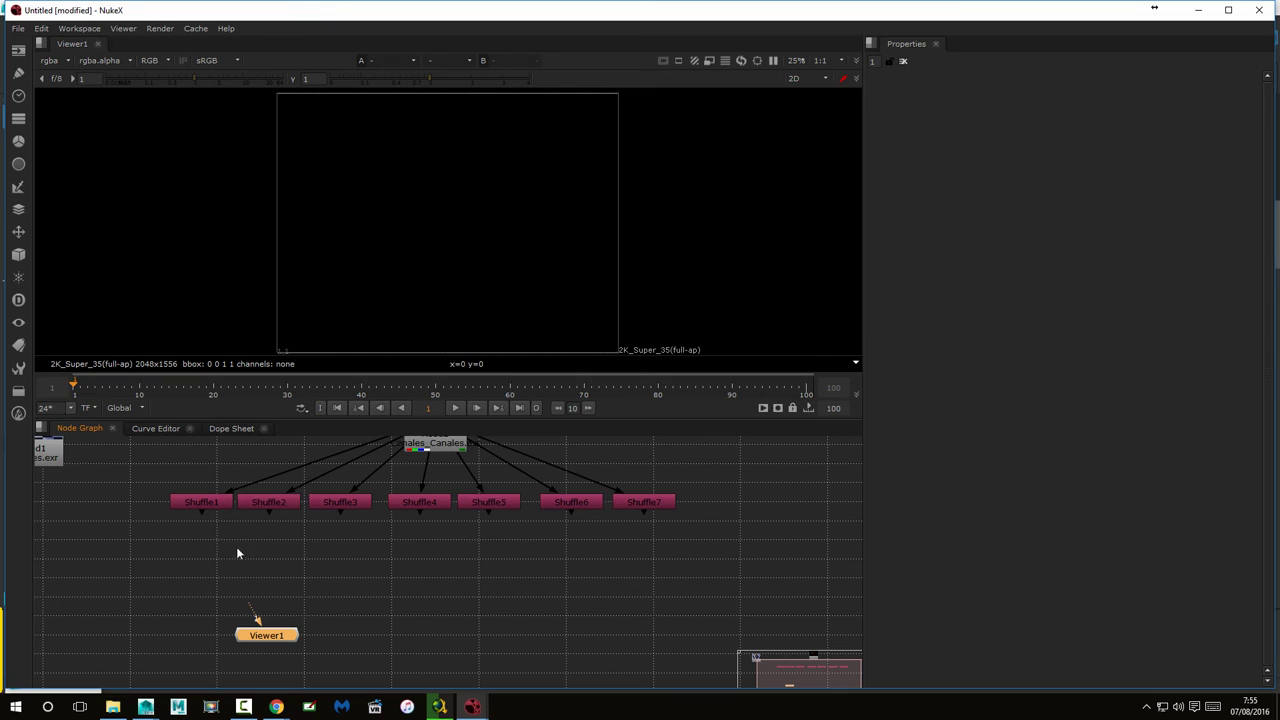
pyautogui.scroll(-2, 518, 577)
pyautogui.click(462, 594)
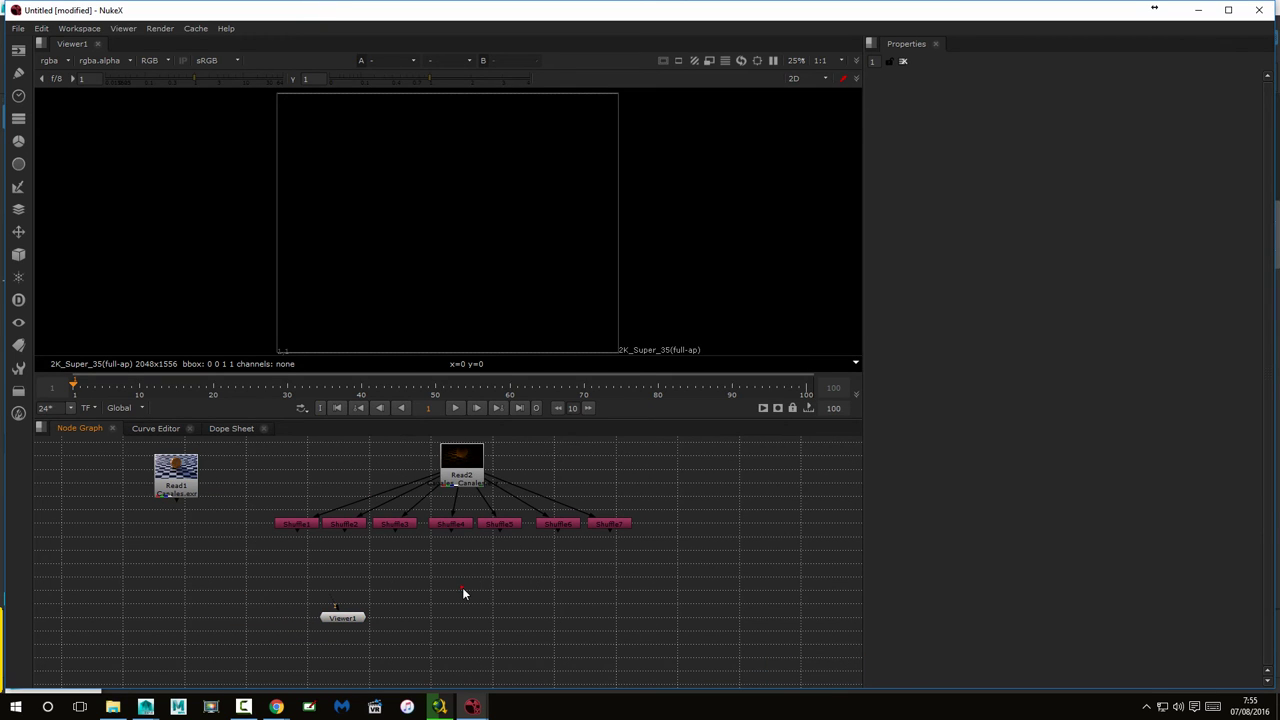
# Select Shuffle1 and Shuffle2 as the first merge inputs
pyautogui.press('Tab')
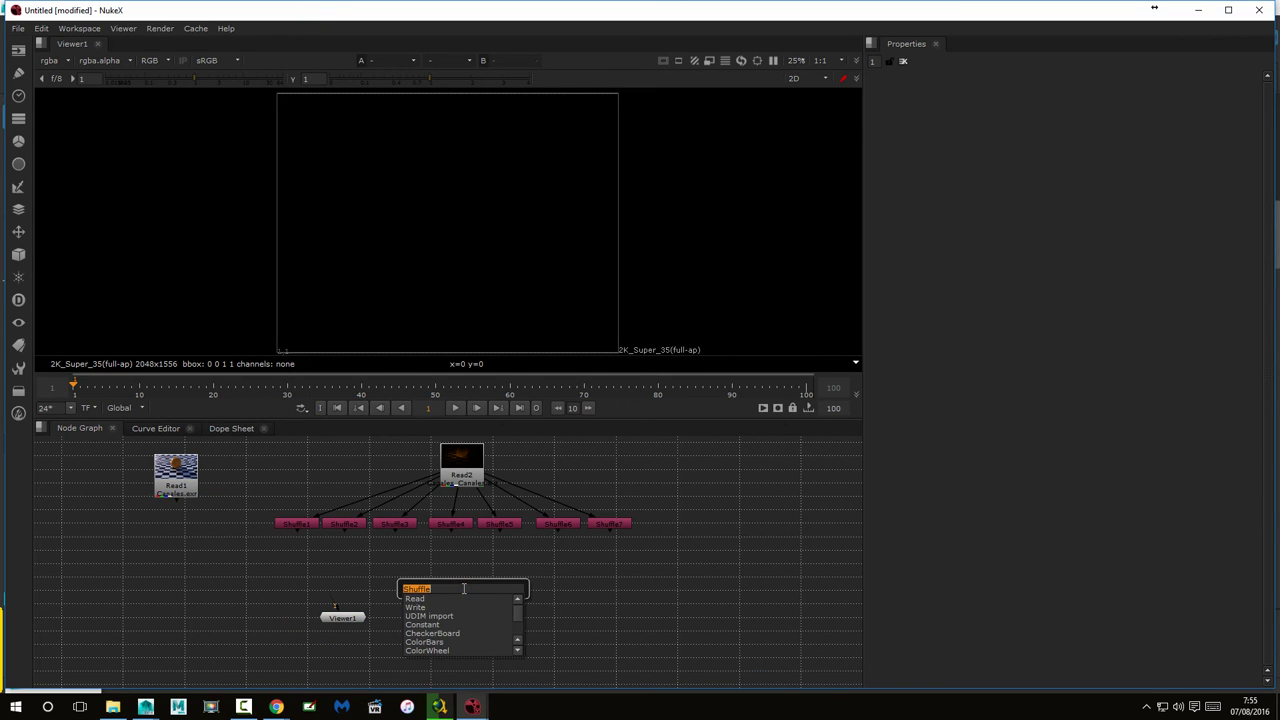
pyautogui.click(300, 523)
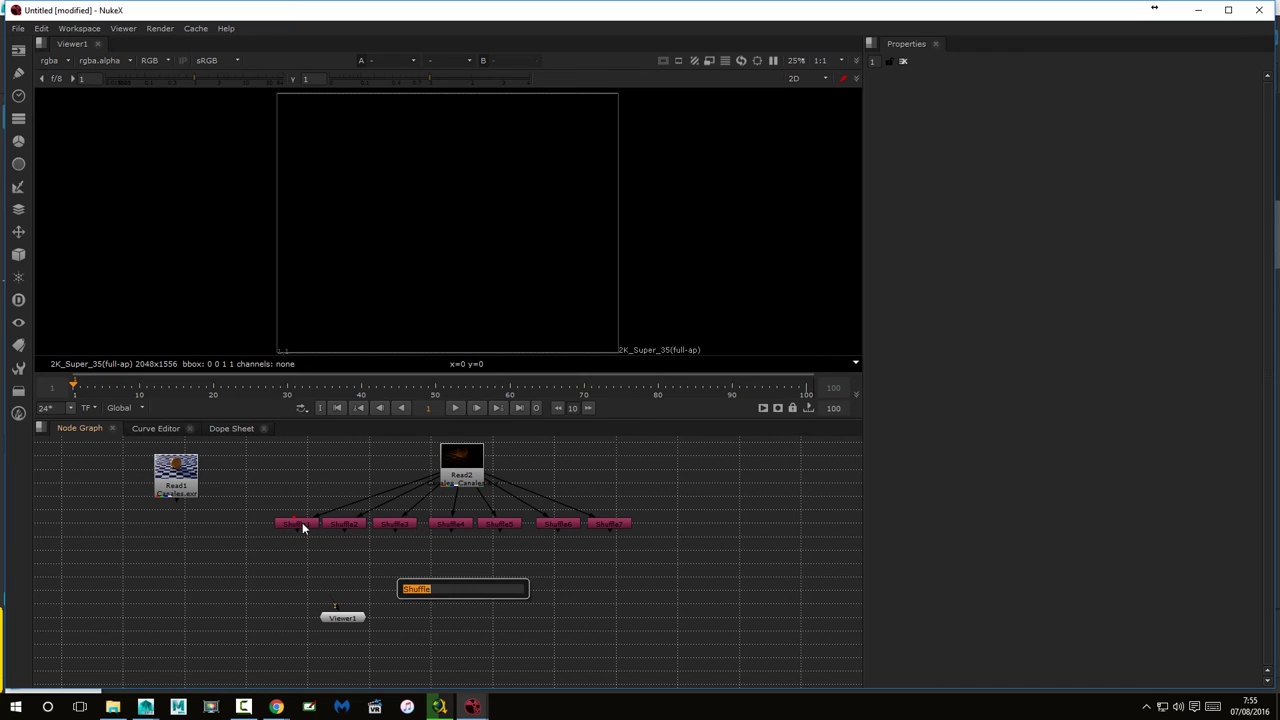
pyautogui.click(302, 522)
pyautogui.keyDown('shift'); pyautogui.click(351, 527); pyautogui.keyUp('shift')
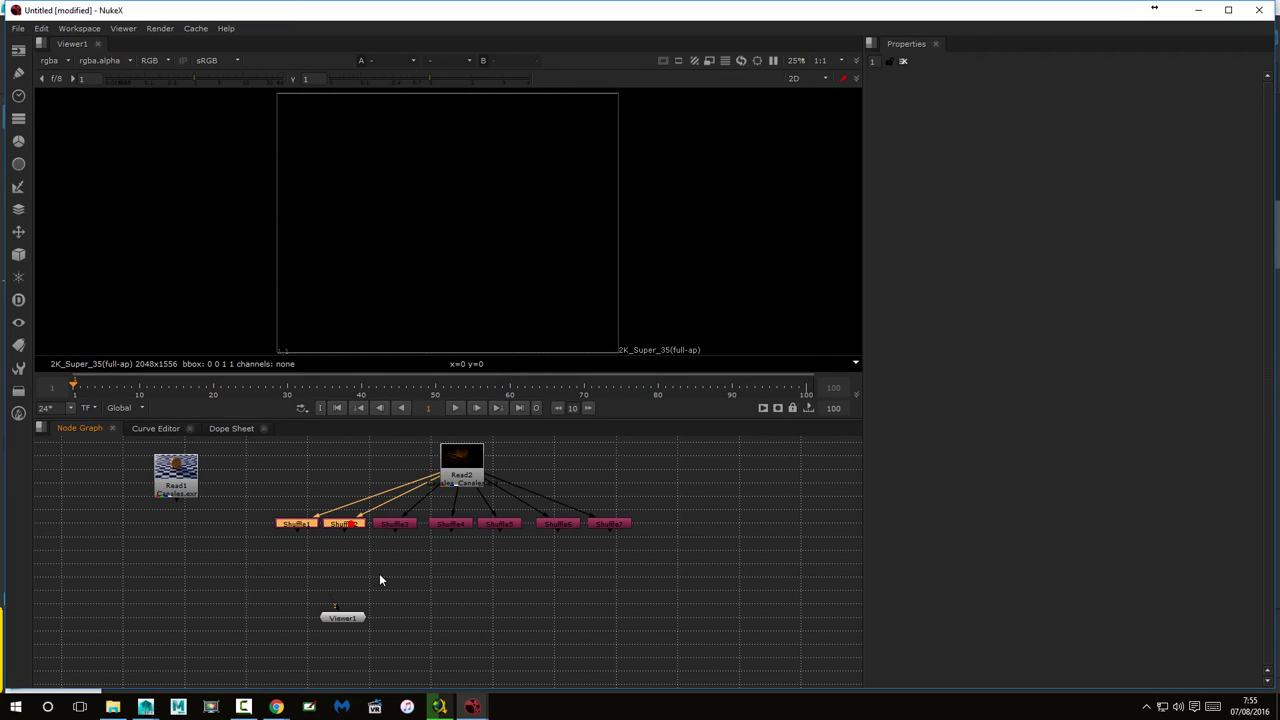
# Create Merge1 from Shuffle1 and Shuffle2 and place it below them
pyautogui.press('Tab')
pyautogui.write('m')
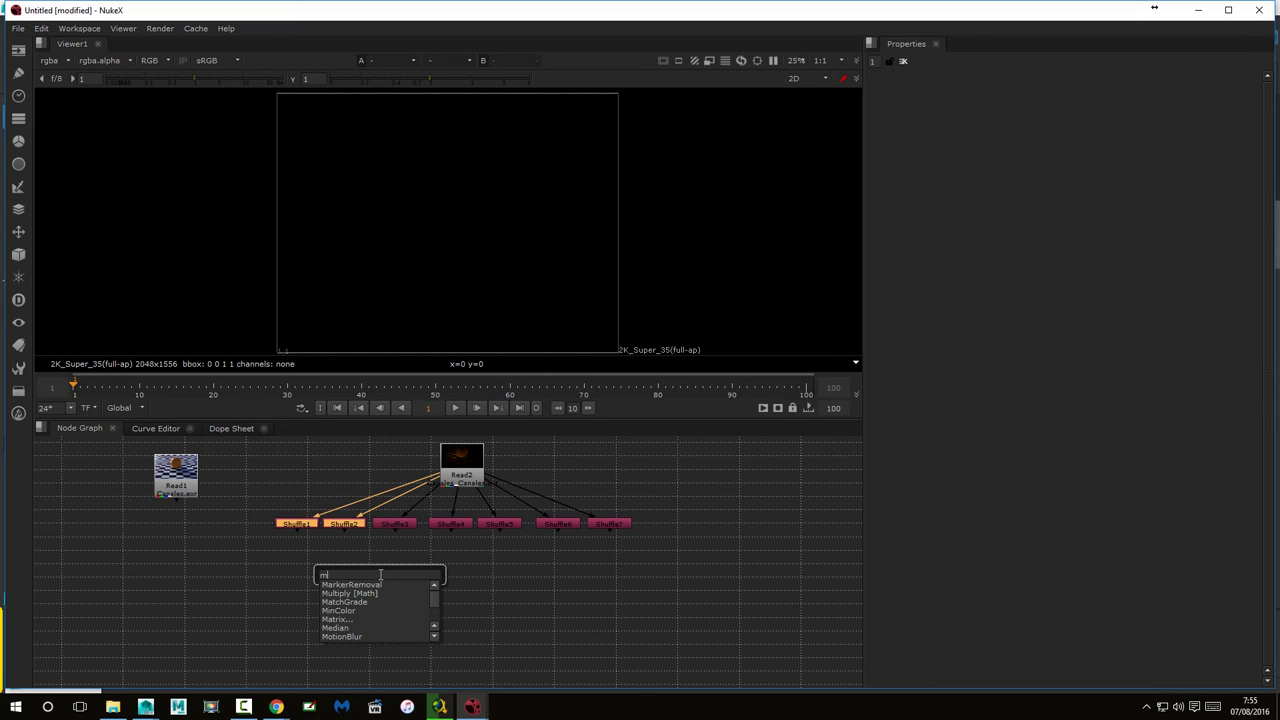
pyautogui.write('e')
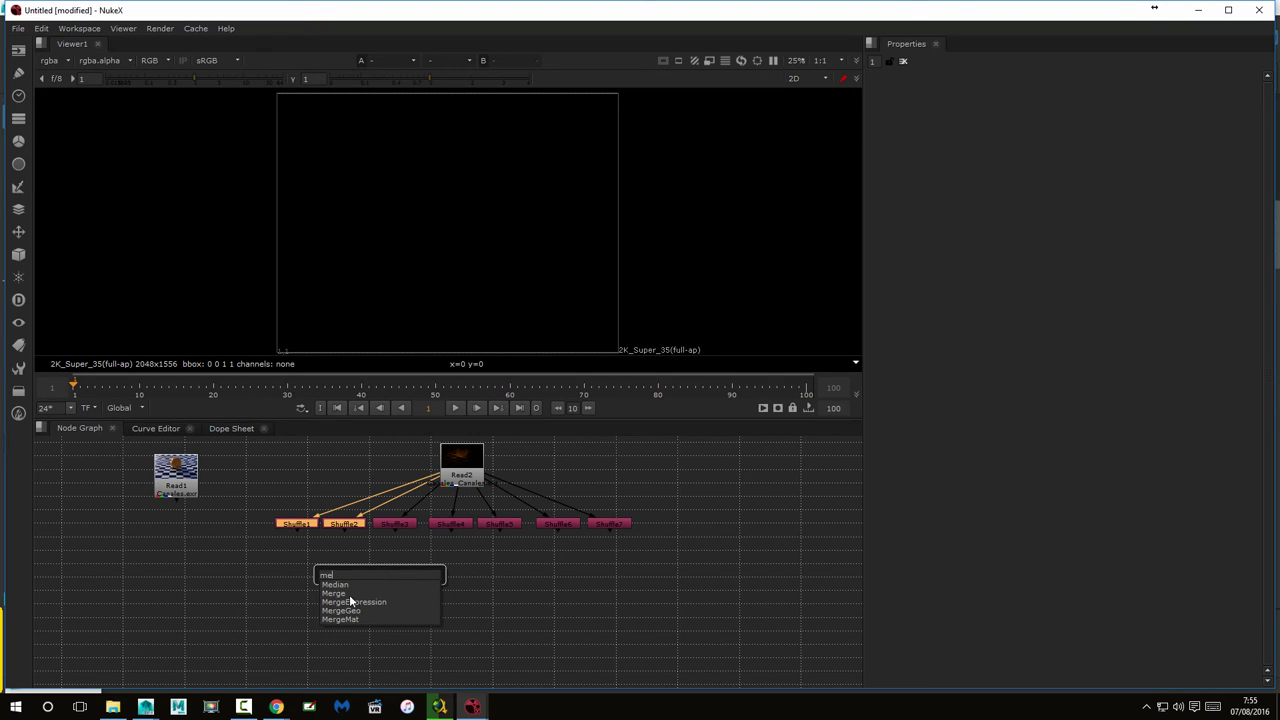
pyautogui.click(349, 594)
pyautogui.moveTo(340, 530)
pyautogui.mouseDown()
pyautogui.moveTo(335, 579)
pyautogui.moveTo(320, 584)
pyautogui.mouseUp()
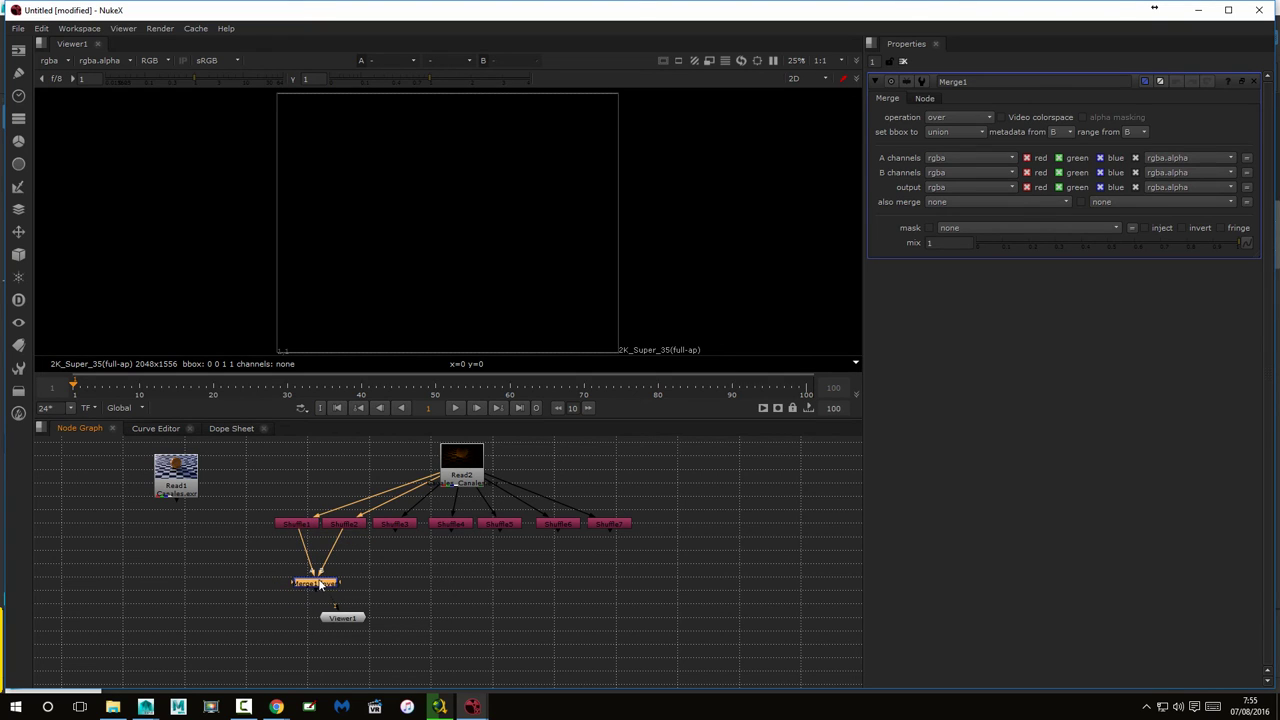
pyautogui.click(294, 522)
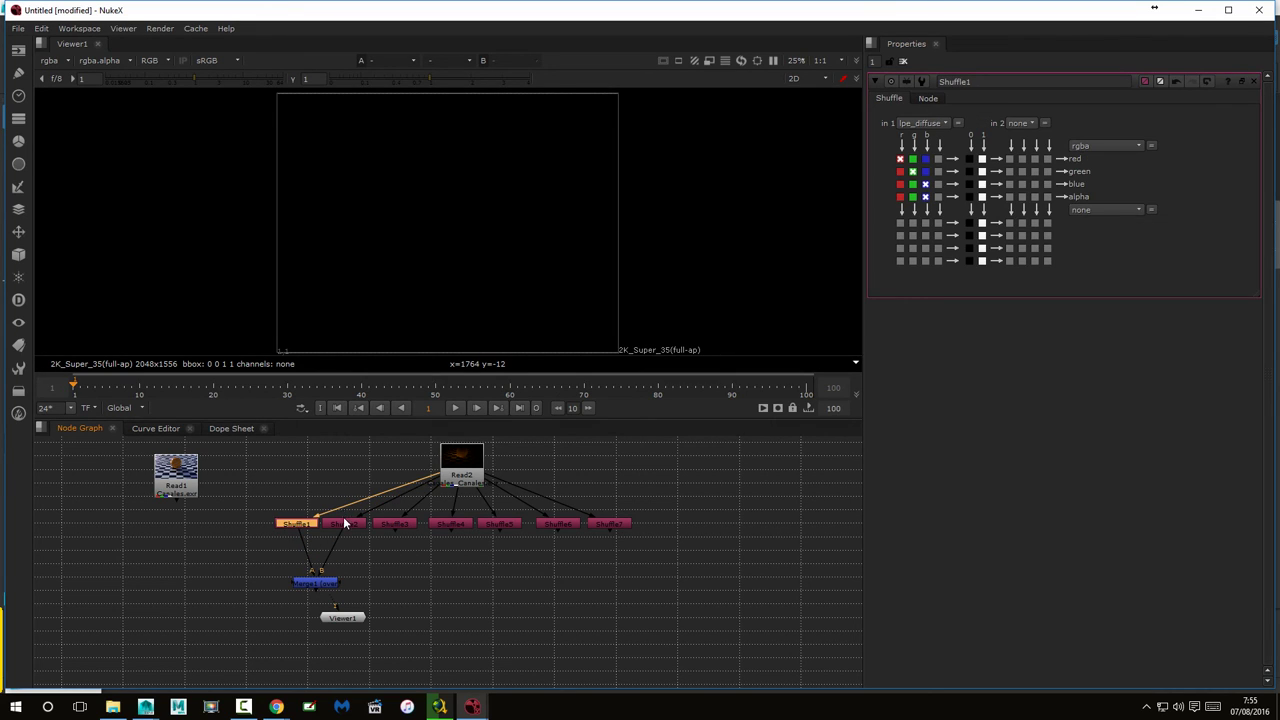
pyautogui.click(342, 522)
pyautogui.click(320, 582)
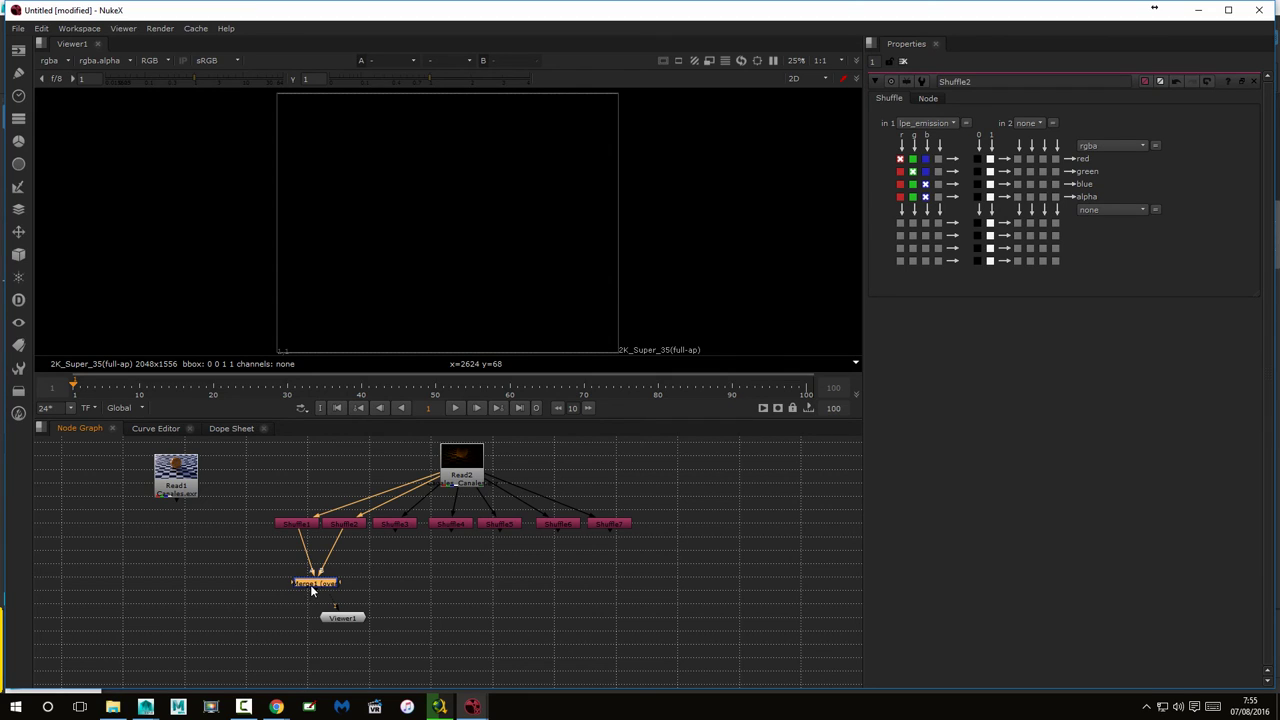
# Chain Merge2 through Merge6 with Shuffle3–7, then connect Viewer1 under Merge6
pyautogui.keyDown('shift'); pyautogui.click(396, 526); pyautogui.keyUp('shift')
pyautogui.press('m')
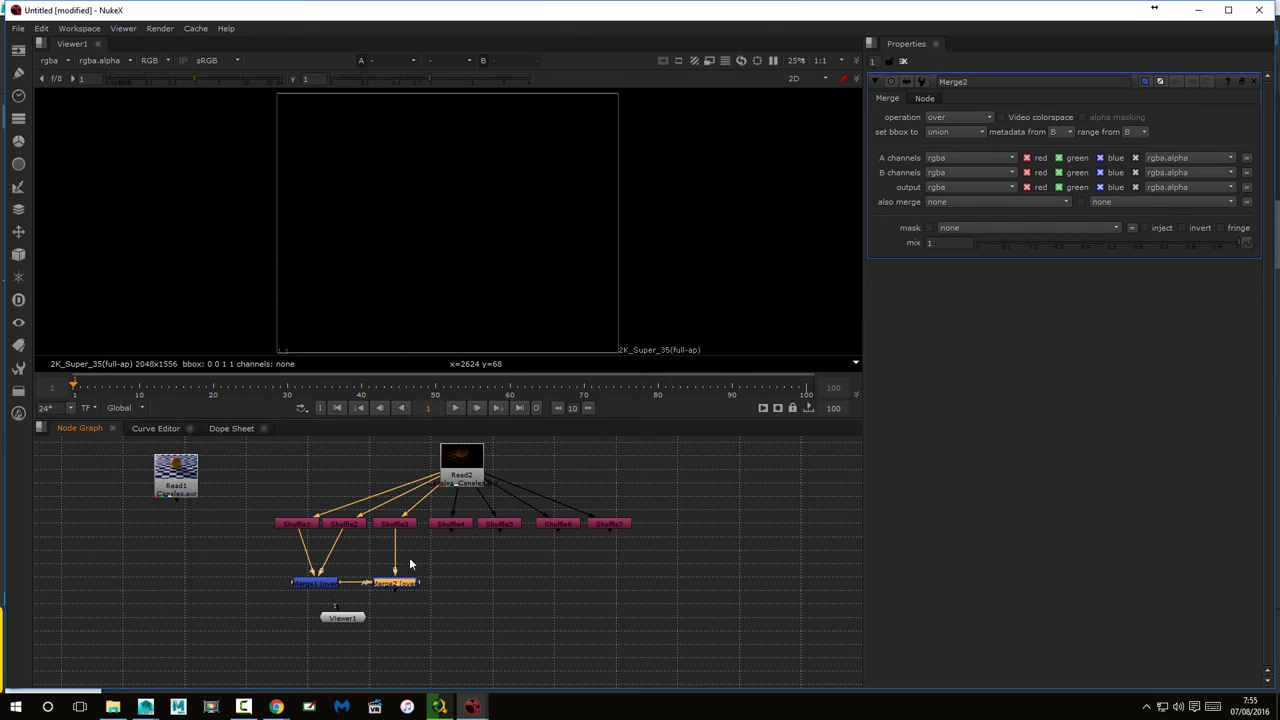
pyautogui.moveTo(403, 583); pyautogui.dragTo(392, 583)
pyautogui.press('m')
pyautogui.keyDown('shift'); pyautogui.click(509, 524); pyautogui.keyUp('shift')
pyautogui.press('m')
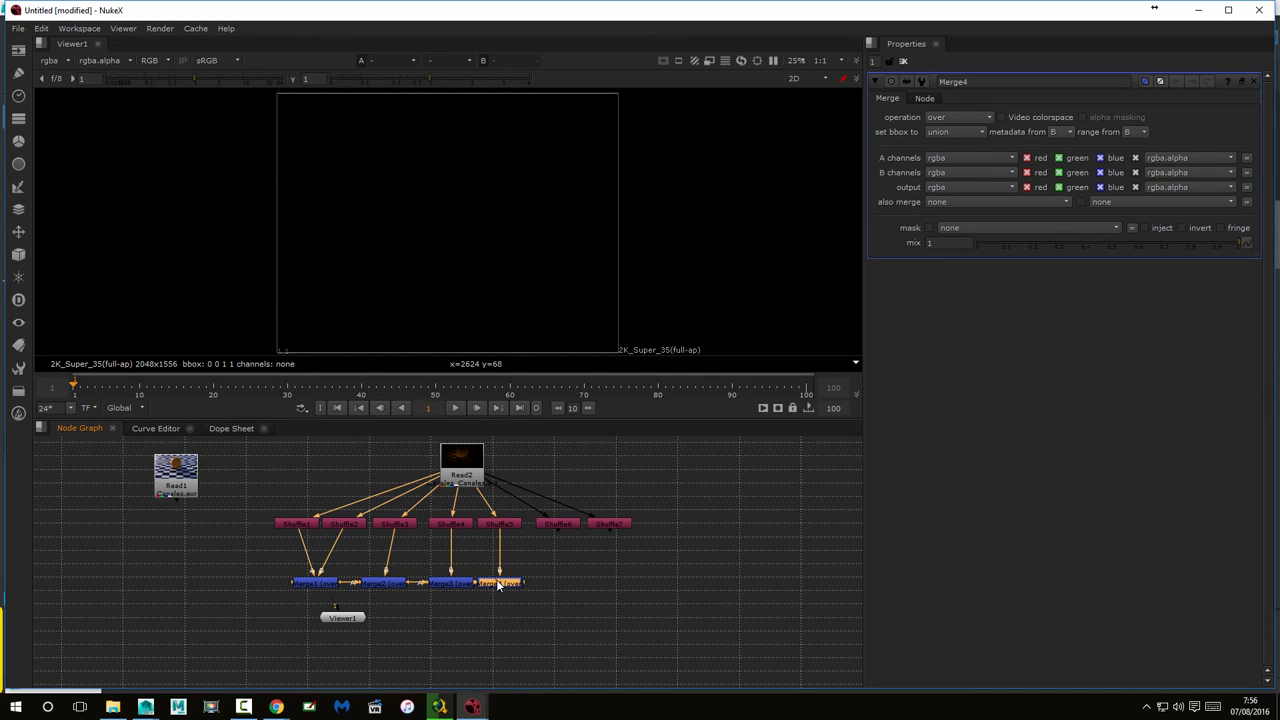
pyautogui.keyDown('shift'); pyautogui.click(558, 525); pyautogui.keyUp('shift')
pyautogui.press('m')
pyautogui.keyDown('shift'); pyautogui.click(601, 526); pyautogui.keyUp('shift')
pyautogui.press('m')
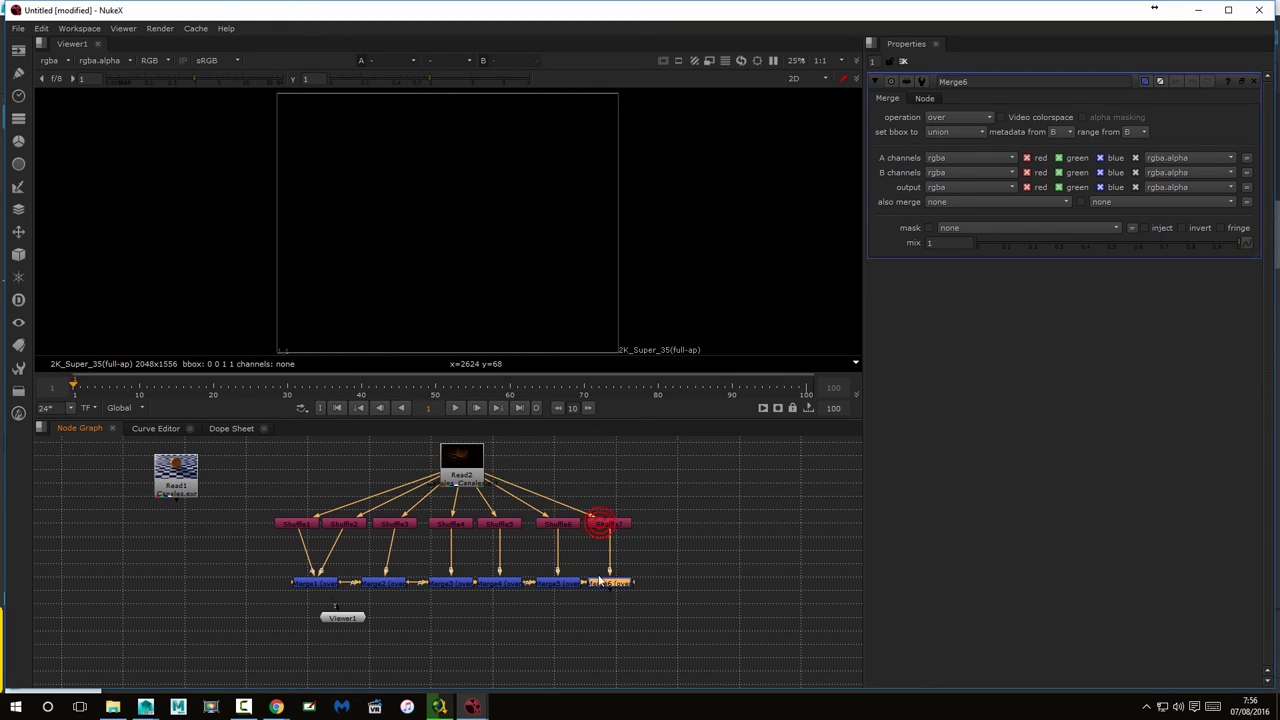
pyautogui.moveTo(340, 618)
pyautogui.mouseDown()
pyautogui.moveTo(491, 646)
pyautogui.moveTo(628, 636)
pyautogui.moveTo(614, 588)
pyautogui.mouseUp()
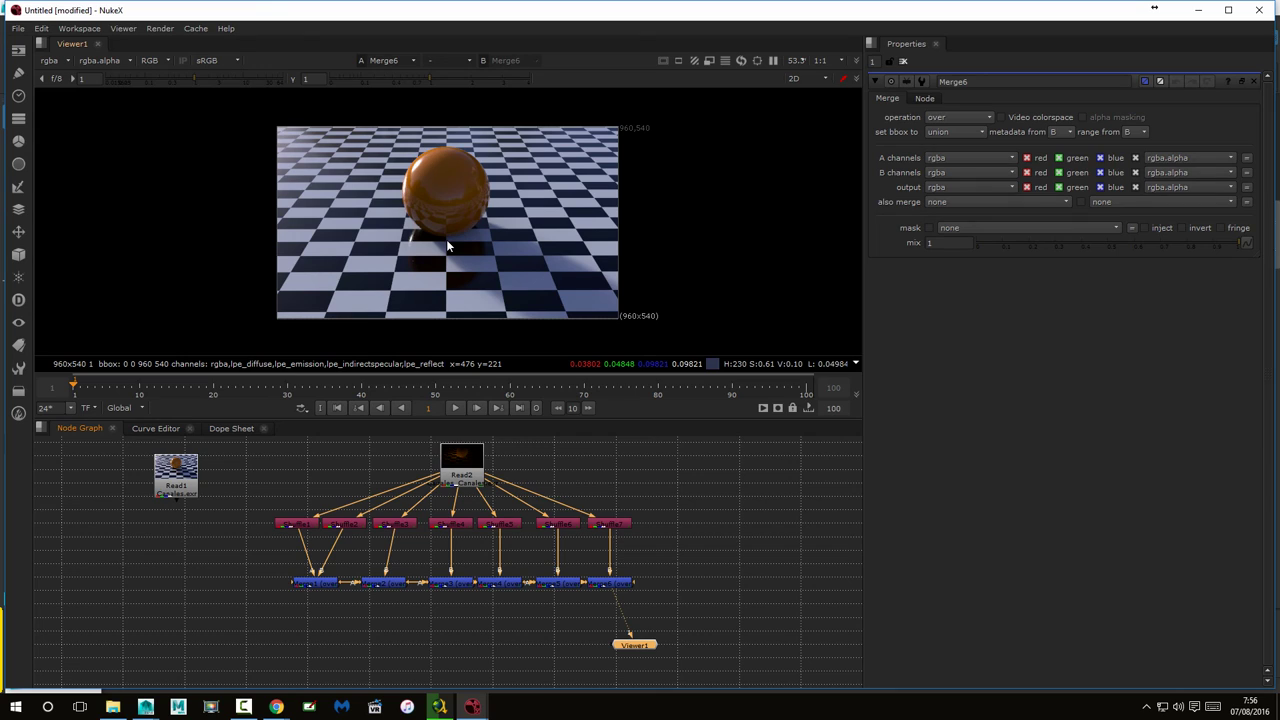
# View the raw Read2 EXR and the original Read1 beauty render for comparison
pyautogui.moveTo(631, 650); pyautogui.dragTo(603, 646)
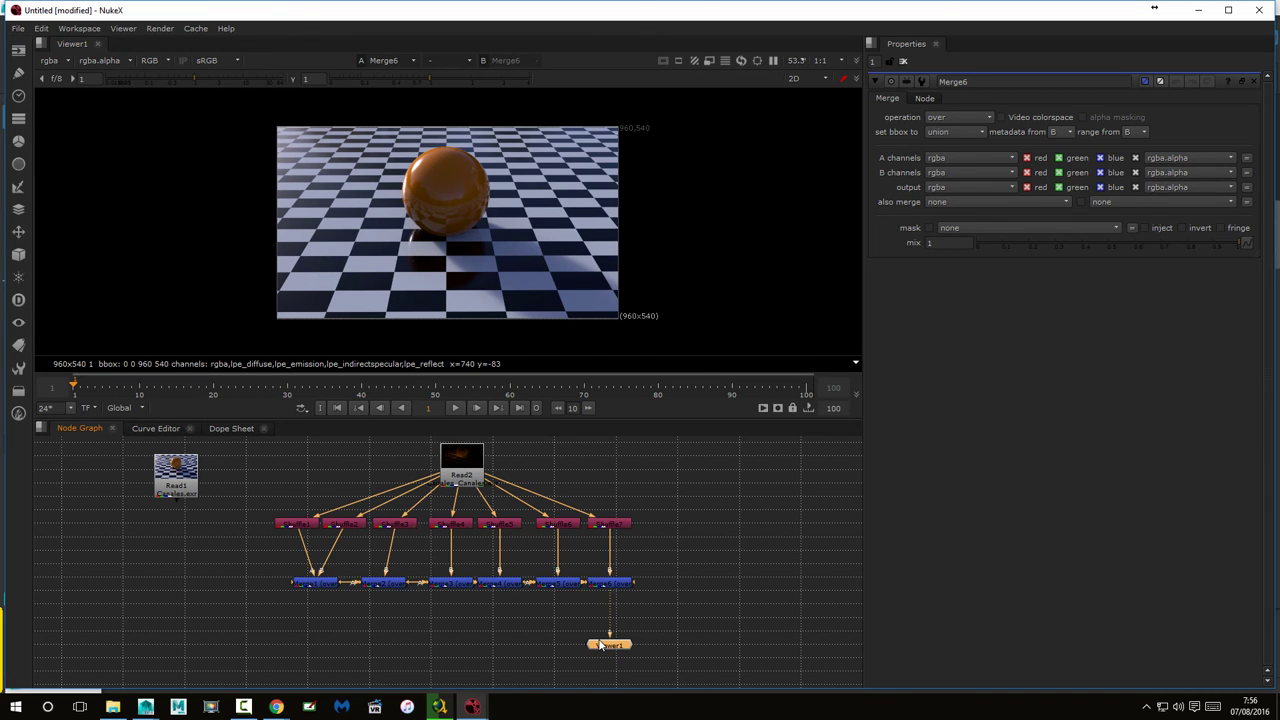
pyautogui.click(475, 461)
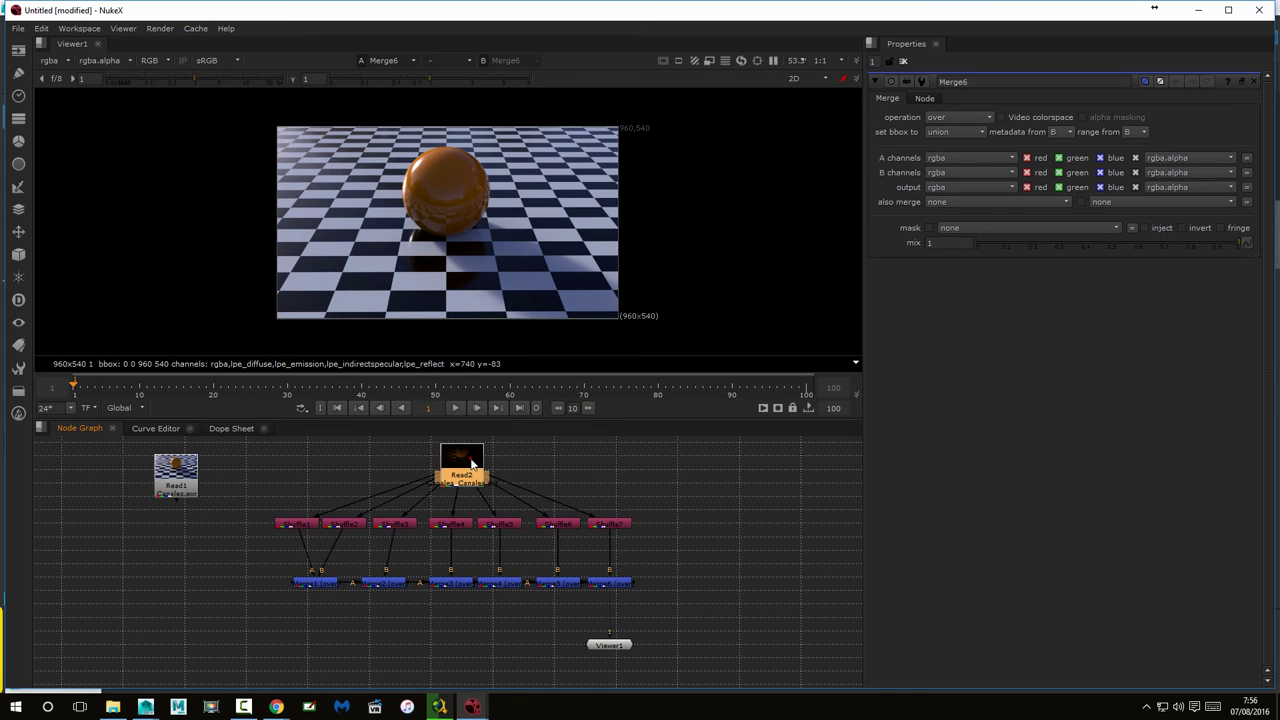
pyautogui.press('1')
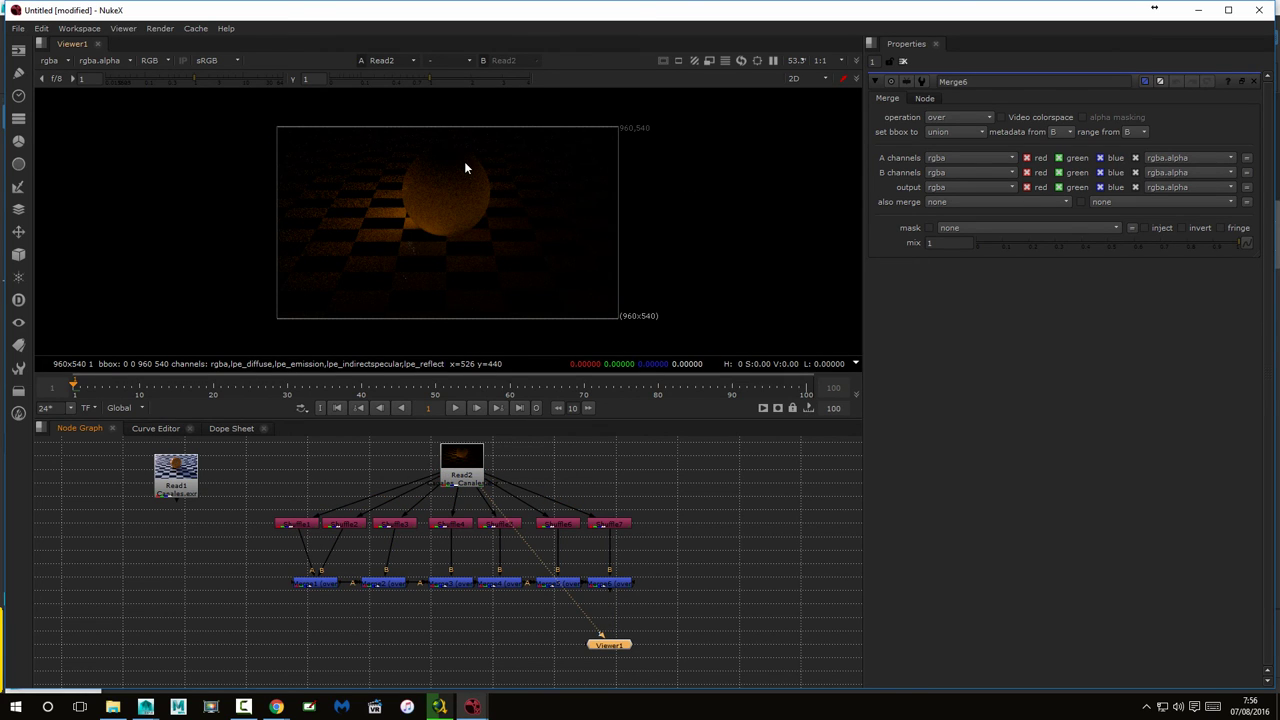
pyautogui.click(176, 475)
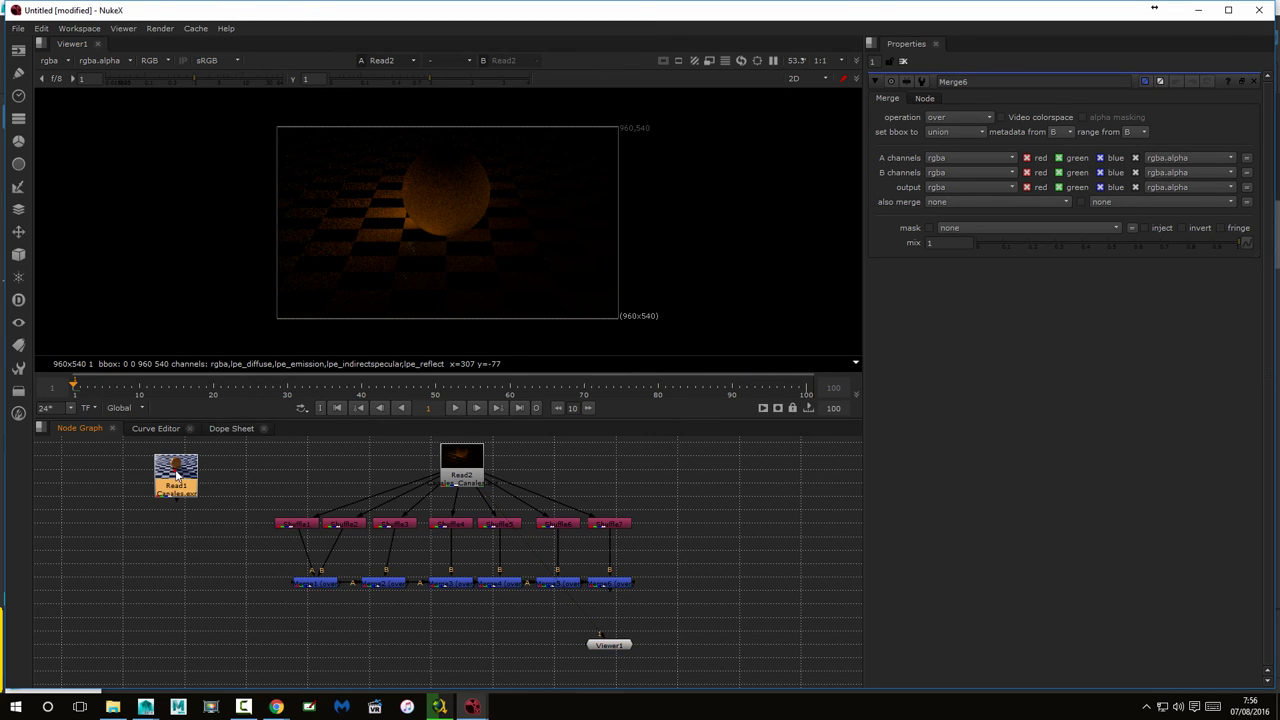
pyautogui.press('1')
pyautogui.moveTo(168, 480); pyautogui.dragTo(124, 508)
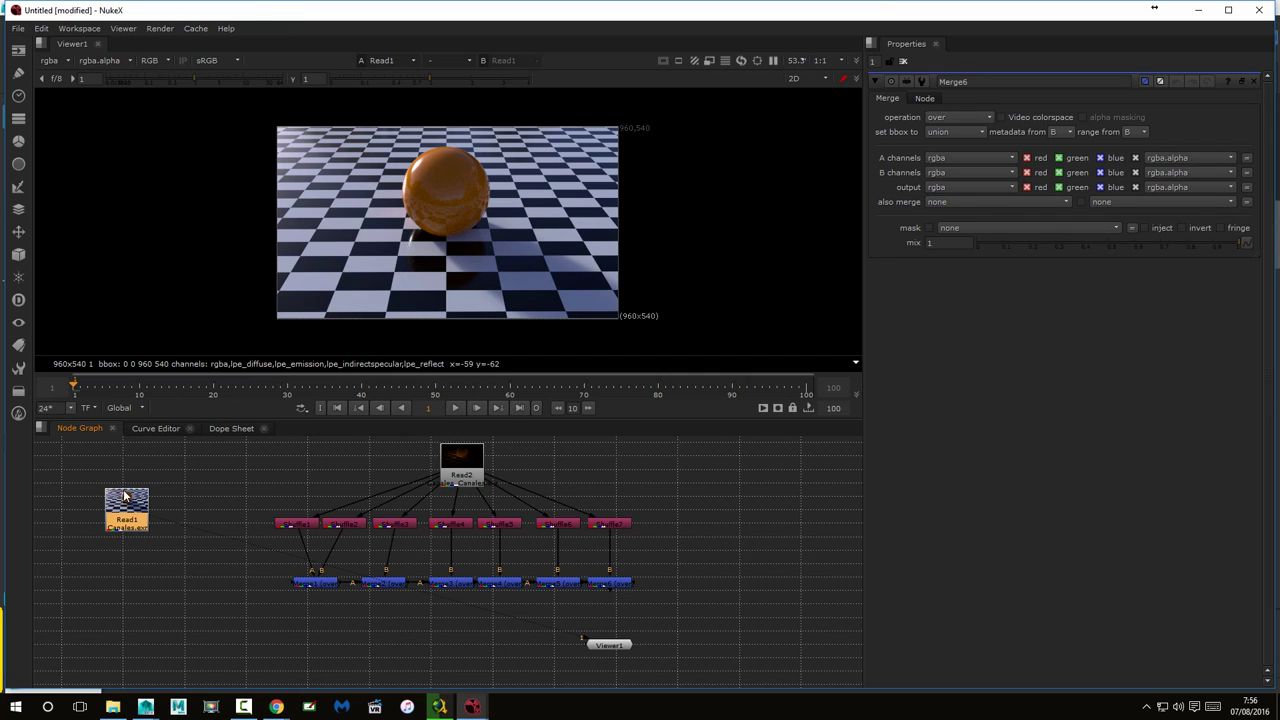
# View the recombined Merge6 result again and nudge Merge1 into alignment
pyautogui.click(610, 644)
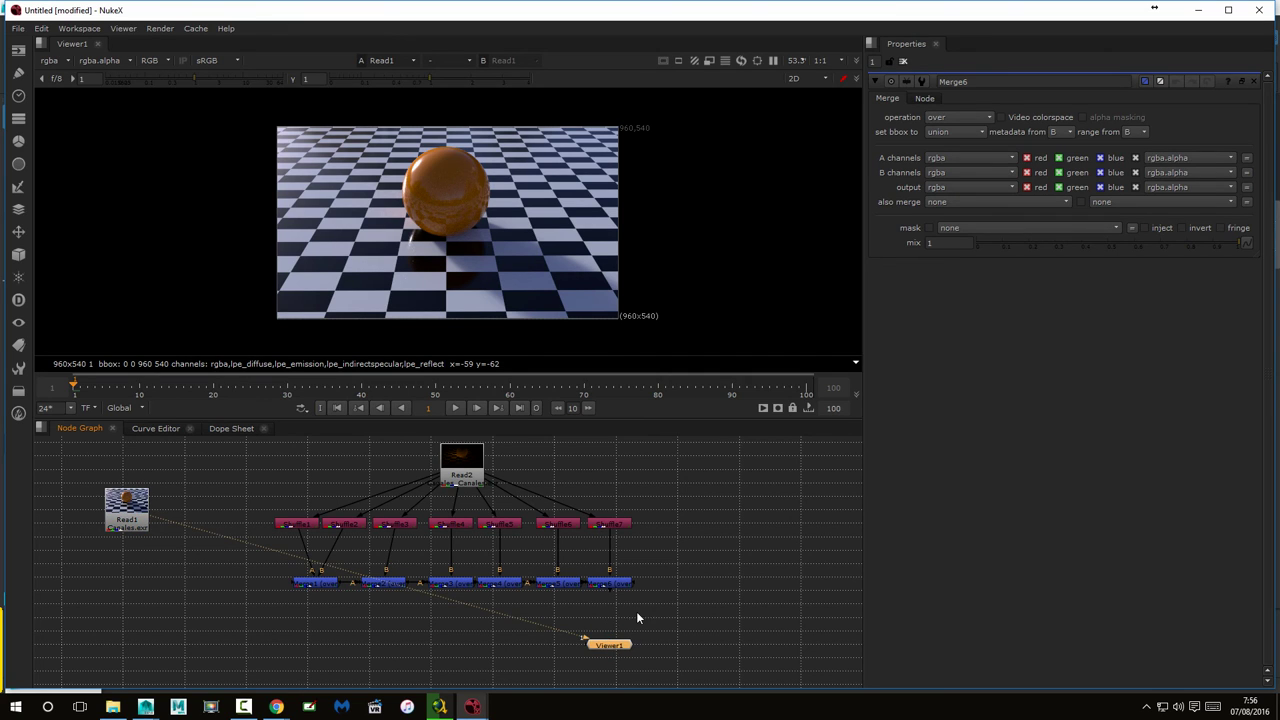
pyautogui.click(613, 583)
pyautogui.press('1')
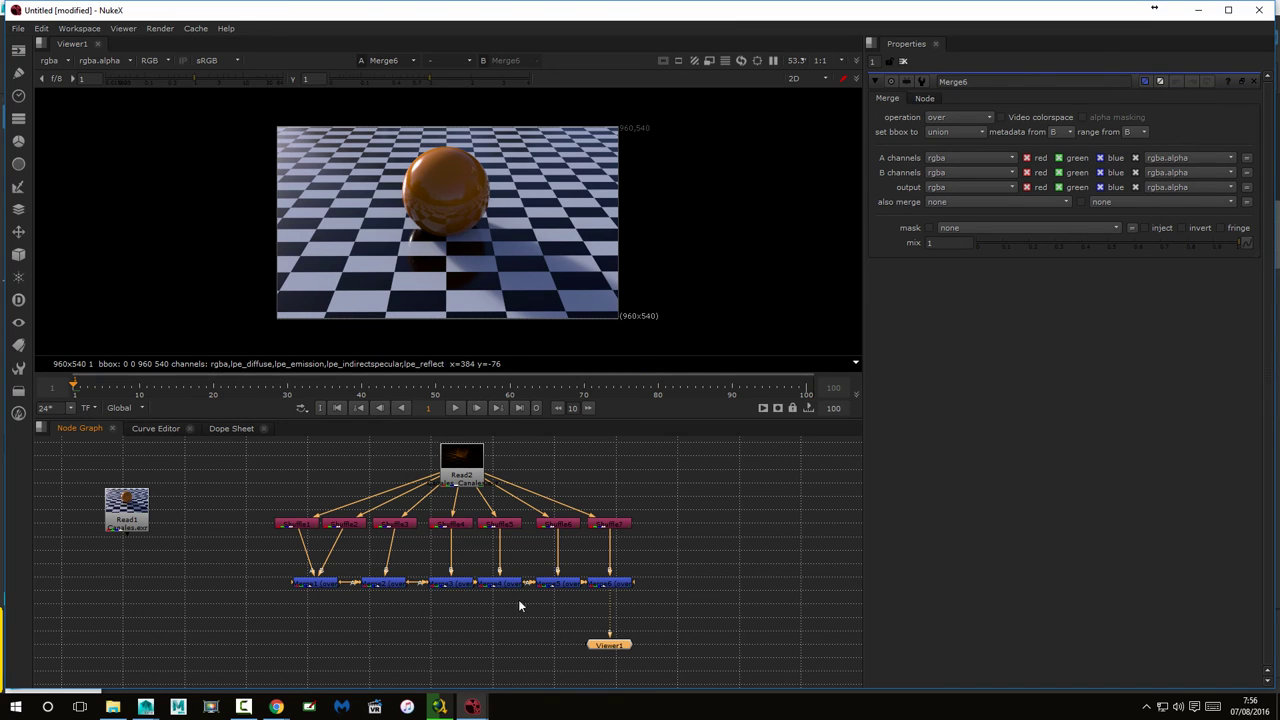
pyautogui.moveTo(324, 585)
pyautogui.mouseDown()
pyautogui.moveTo(306, 585)
pyautogui.moveTo(317, 584)
pyautogui.mouseUp()
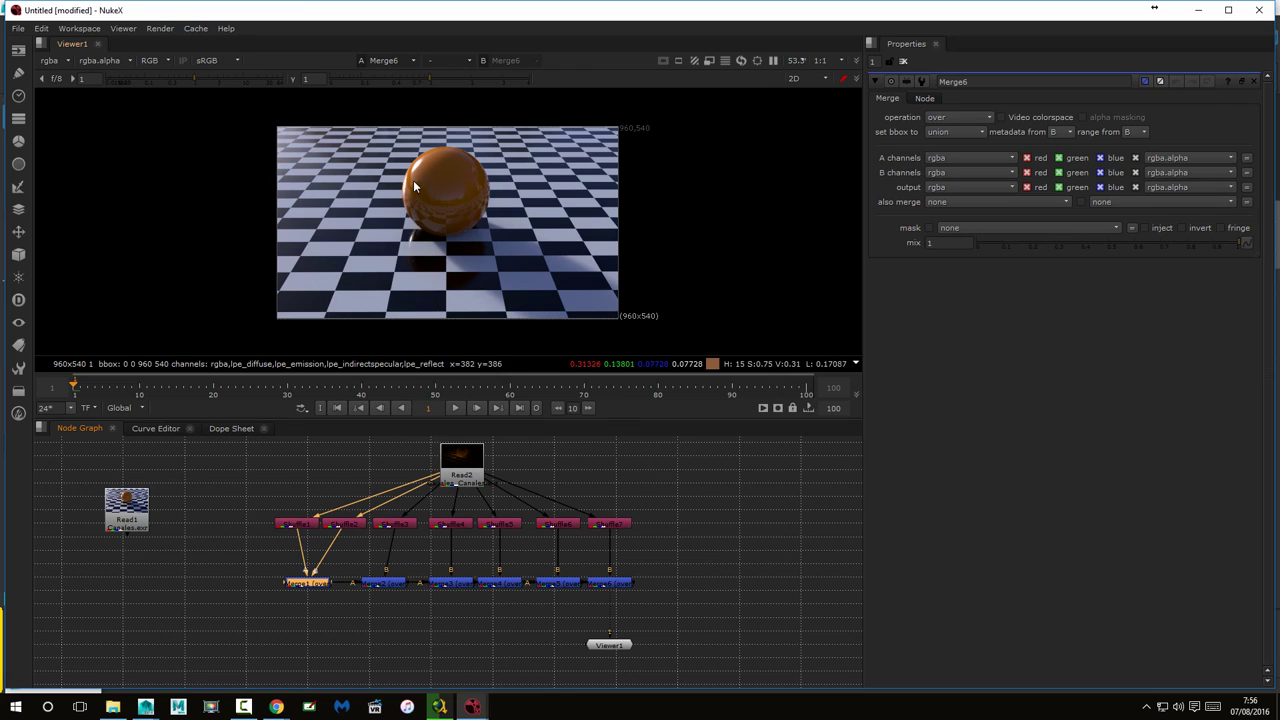
pyautogui.click(678, 529)
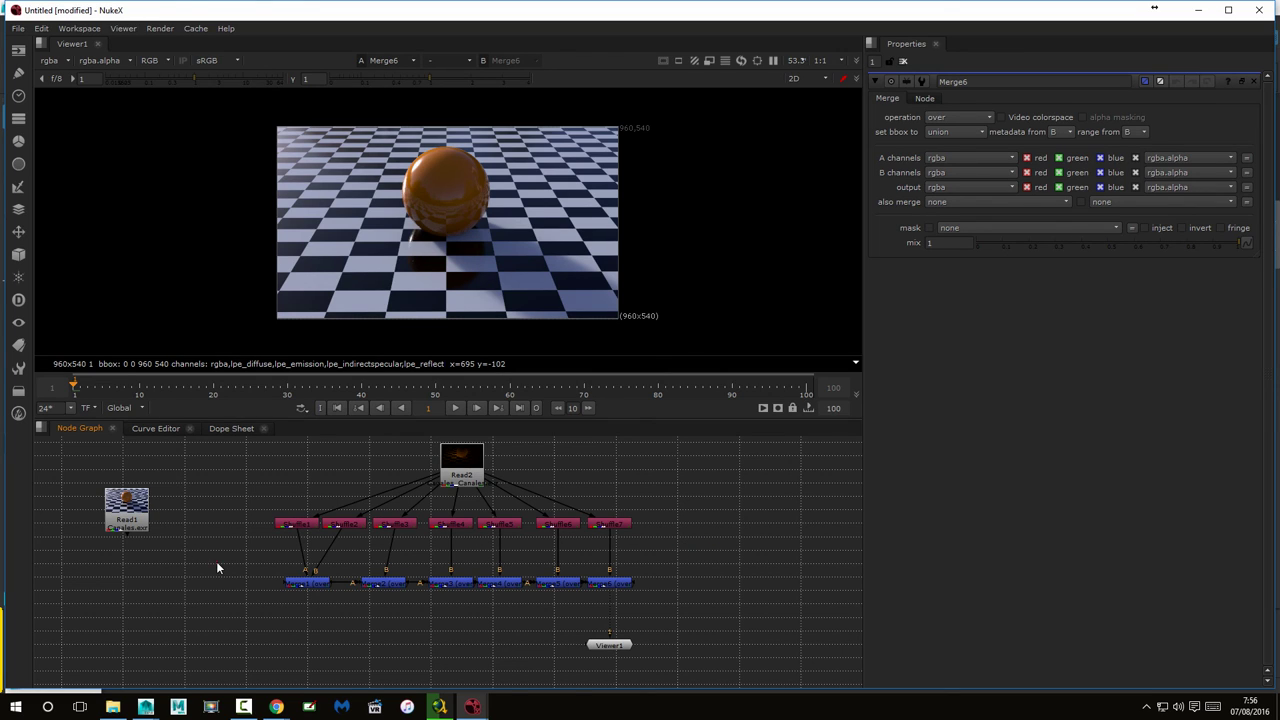
# Insert ColorCorrect1 under the first Shuffle pass
pyautogui.press('Tab')
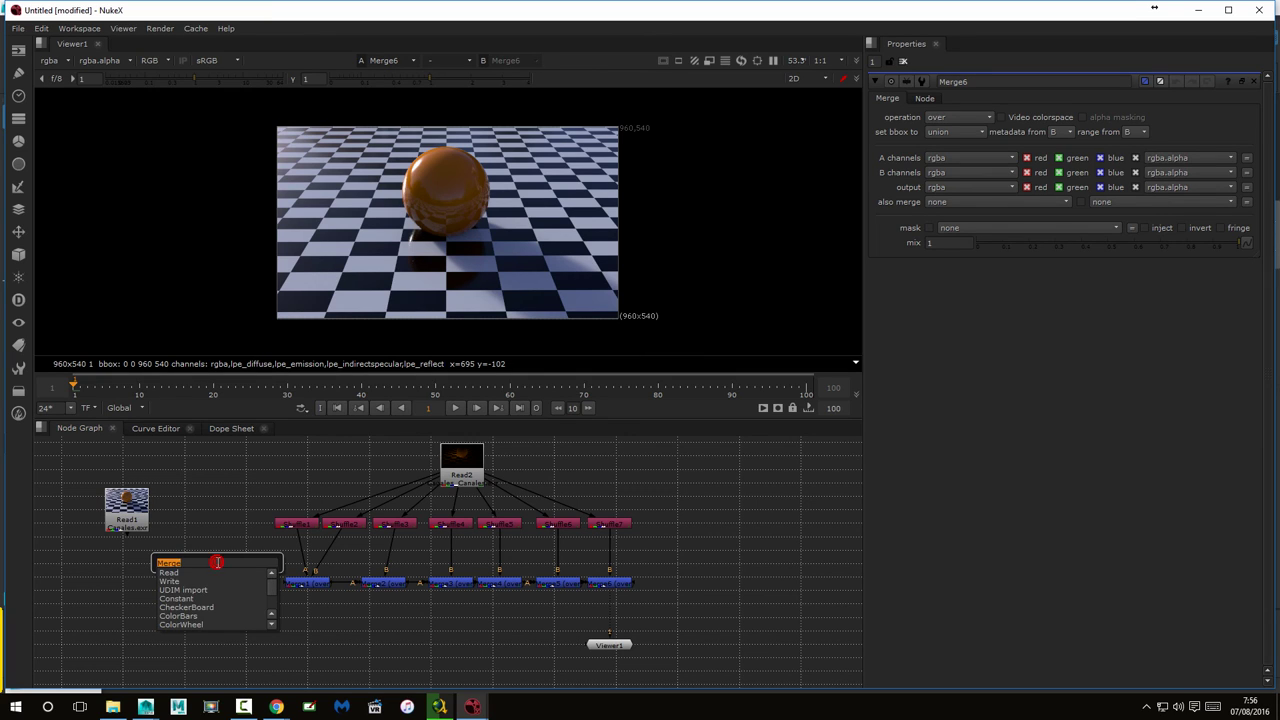
pyautogui.write('colo')
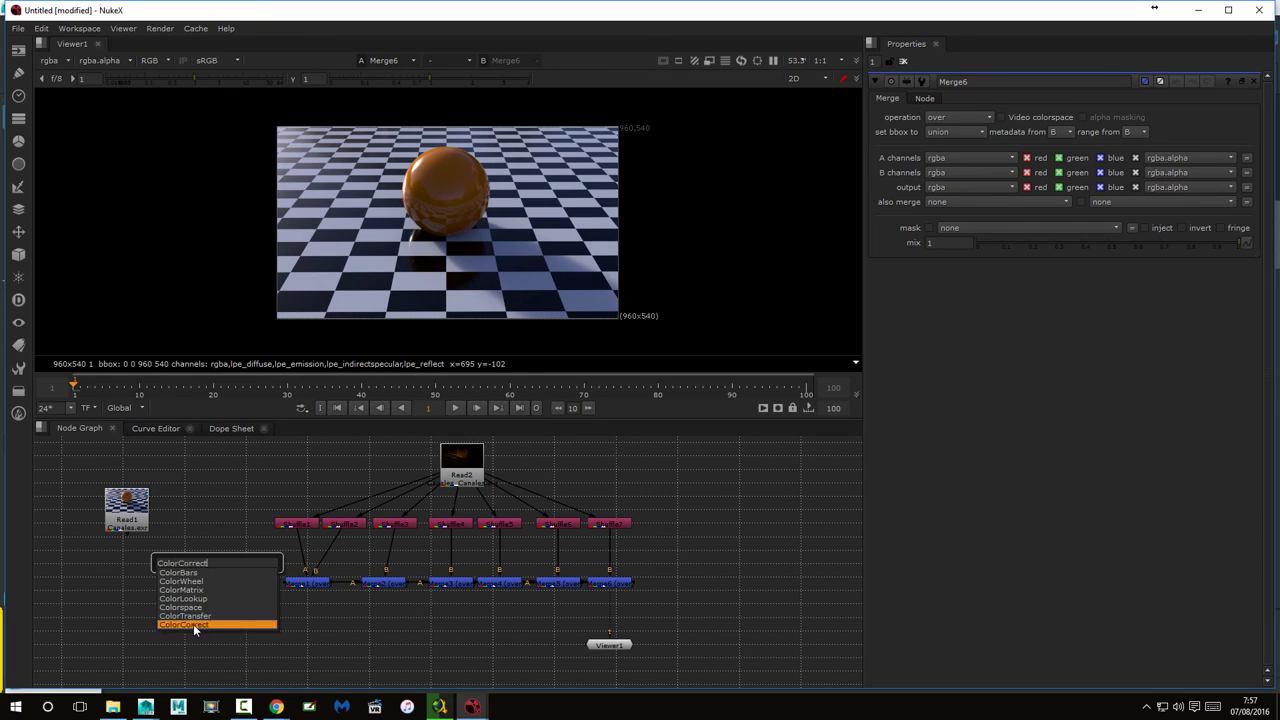
pyautogui.click(194, 624)
pyautogui.moveTo(266, 557); pyautogui.dragTo(306, 541)
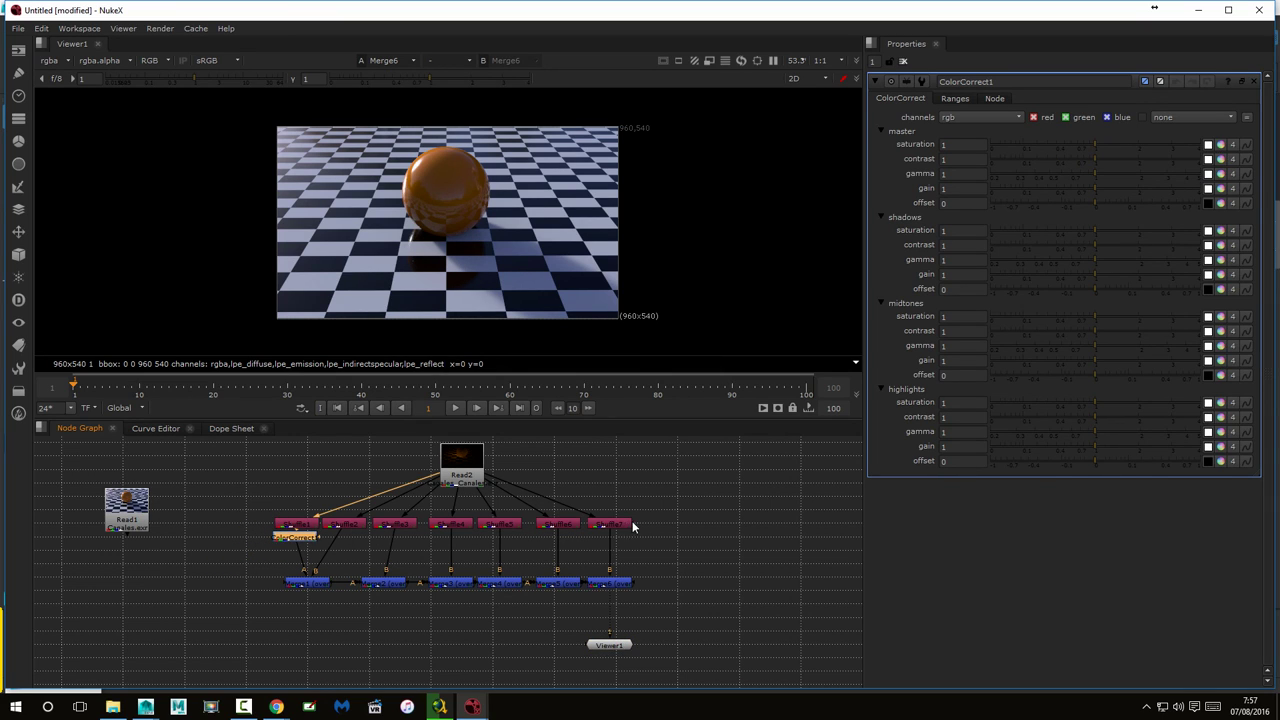
pyautogui.click(212, 599)
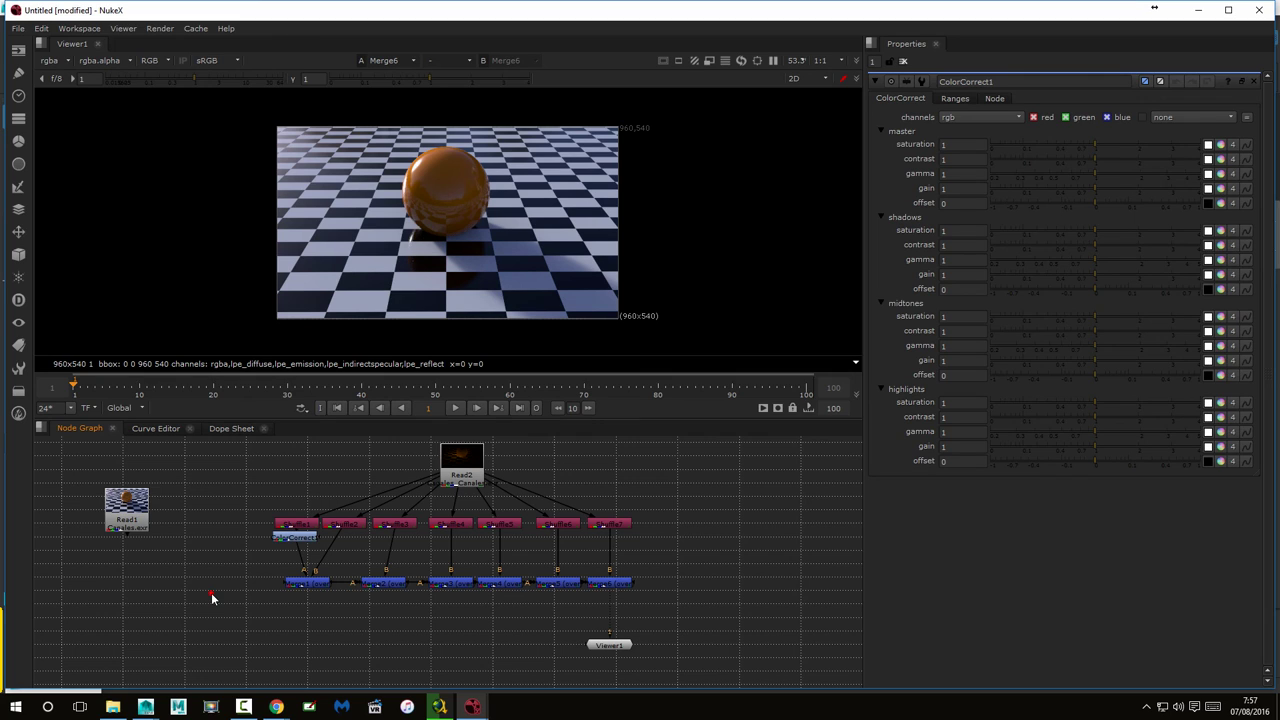
# Add a second ColorCorrect into the second Shuffle pass's pipe
pyautogui.press('Tab')
pyautogui.press('Return')
pyautogui.moveTo(205, 601); pyautogui.dragTo(208, 645)
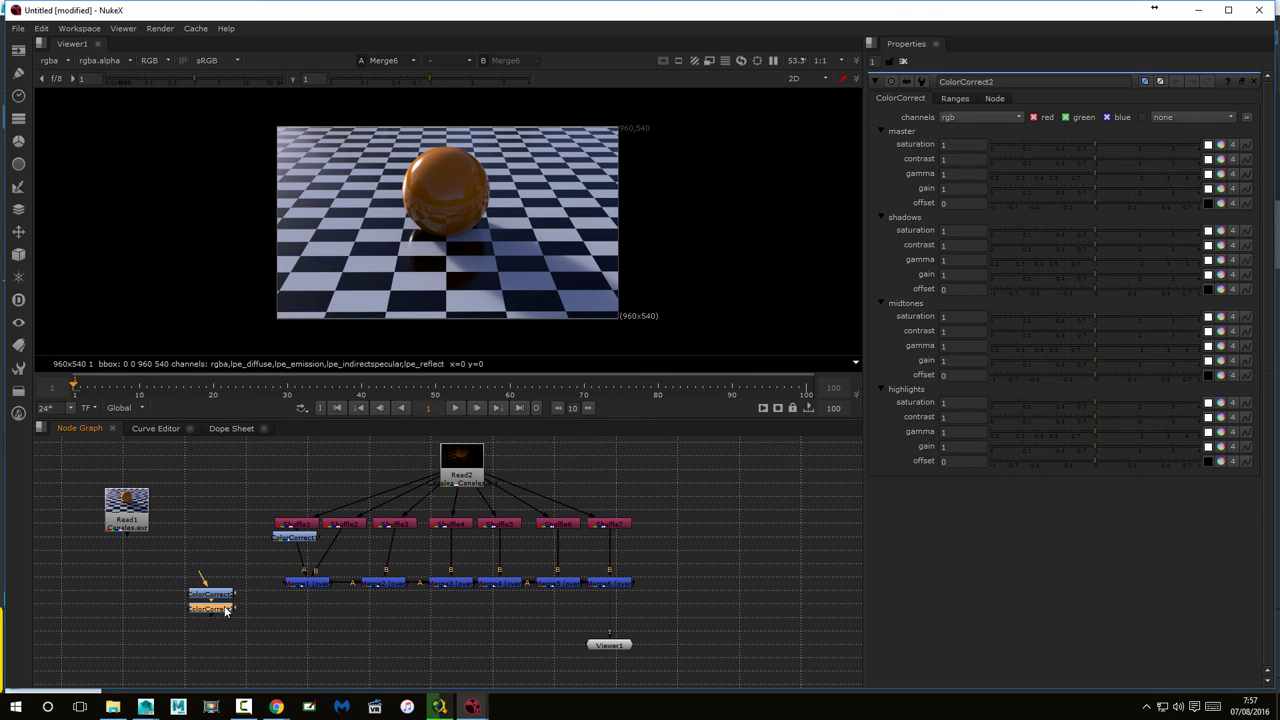
pyautogui.moveTo(213, 594); pyautogui.dragTo(357, 541)
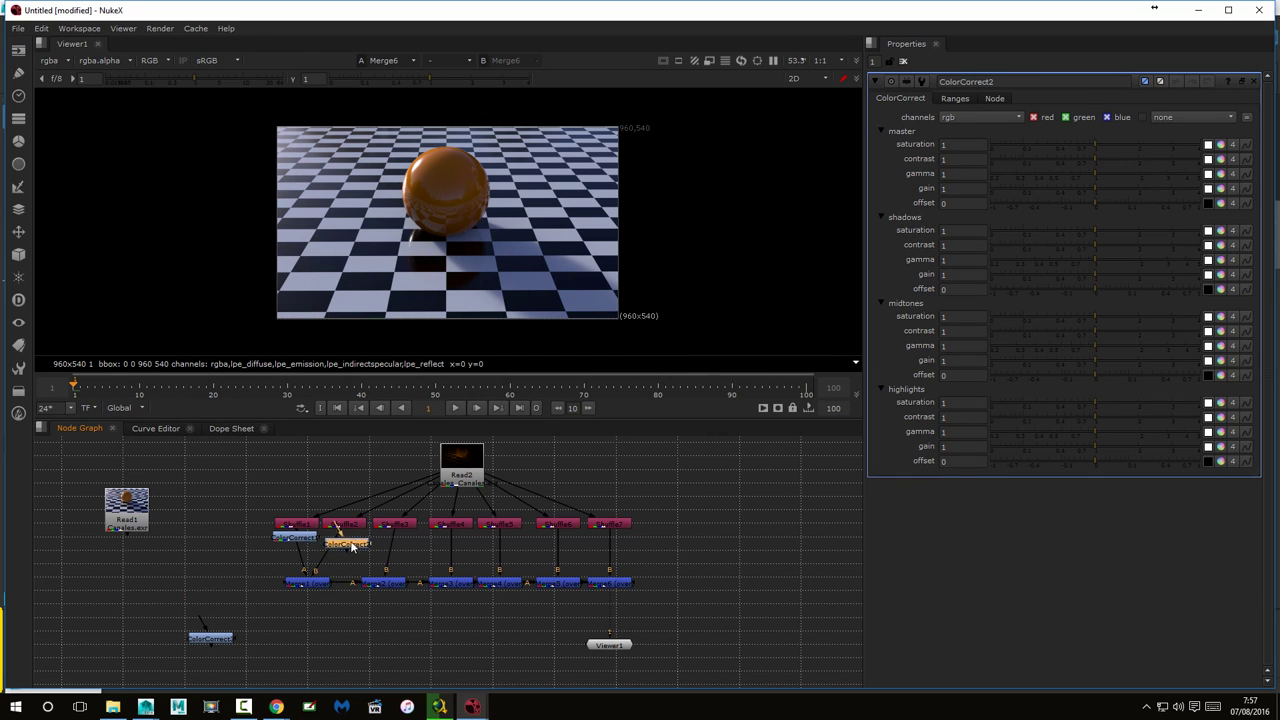
pyautogui.click(228, 638)
pyautogui.moveTo(231, 640); pyautogui.dragTo(390, 546)
# Copy and paste ColorCorrect nodes onto the third through fifth Shuffle passes
pyautogui.hotkey('ctrl', 'c')
pyautogui.hotkey('ctrl', 'v')
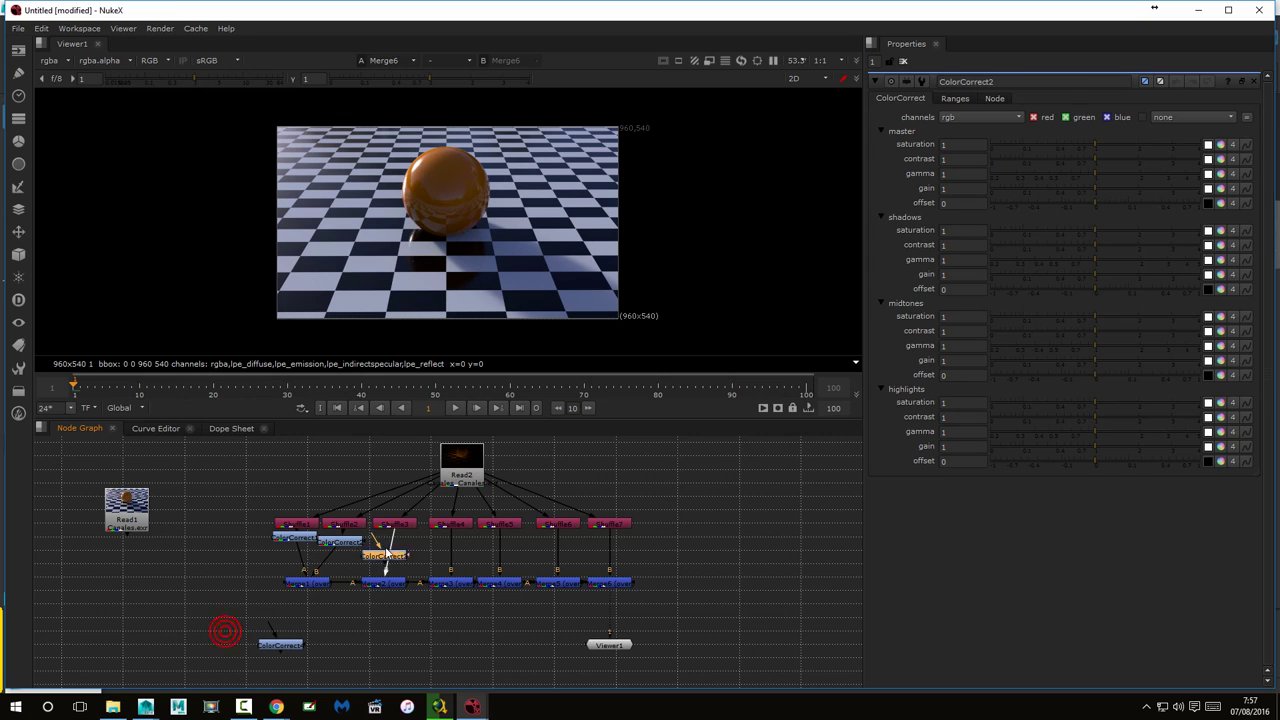
pyautogui.moveTo(287, 646)
pyautogui.mouseDown()
pyautogui.moveTo(317, 647)
pyautogui.moveTo(452, 545)
pyautogui.mouseUp()
pyautogui.click(433, 656)
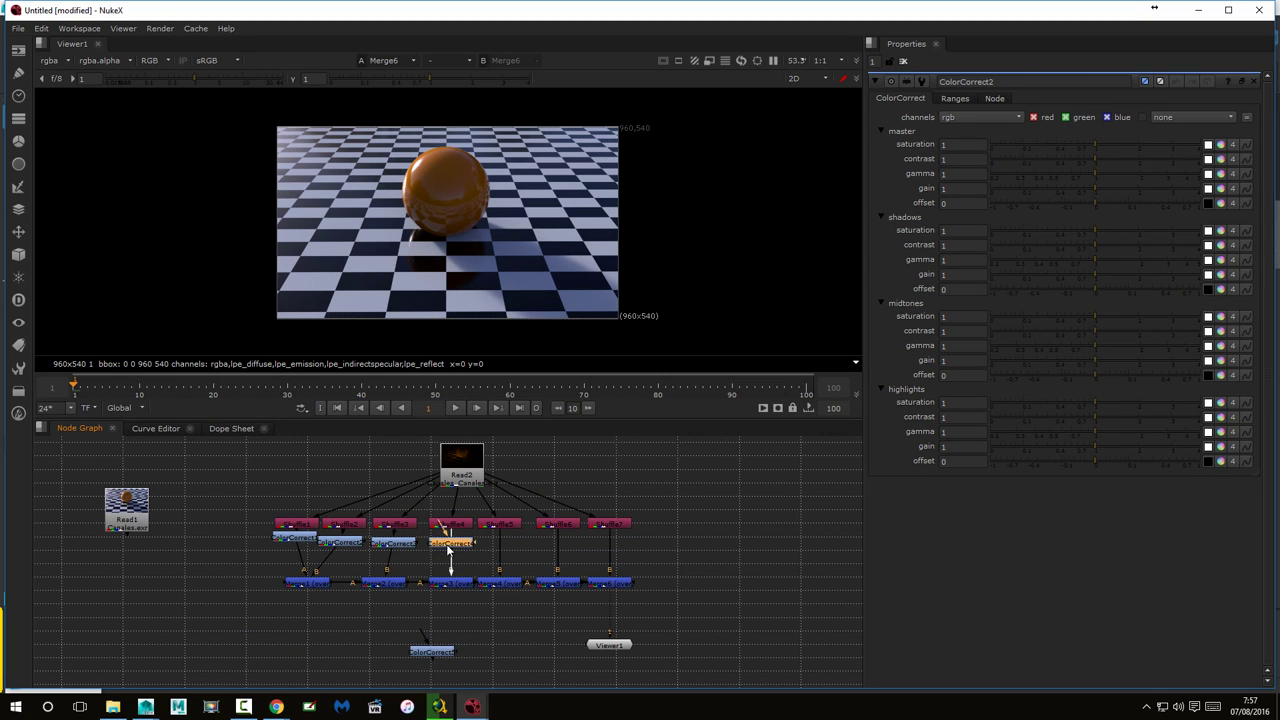
pyautogui.click(441, 652)
pyautogui.hotkey('ctrl', 'c')
pyautogui.hotkey('ctrl', 'v')
pyautogui.moveTo(437, 655); pyautogui.dragTo(507, 545)
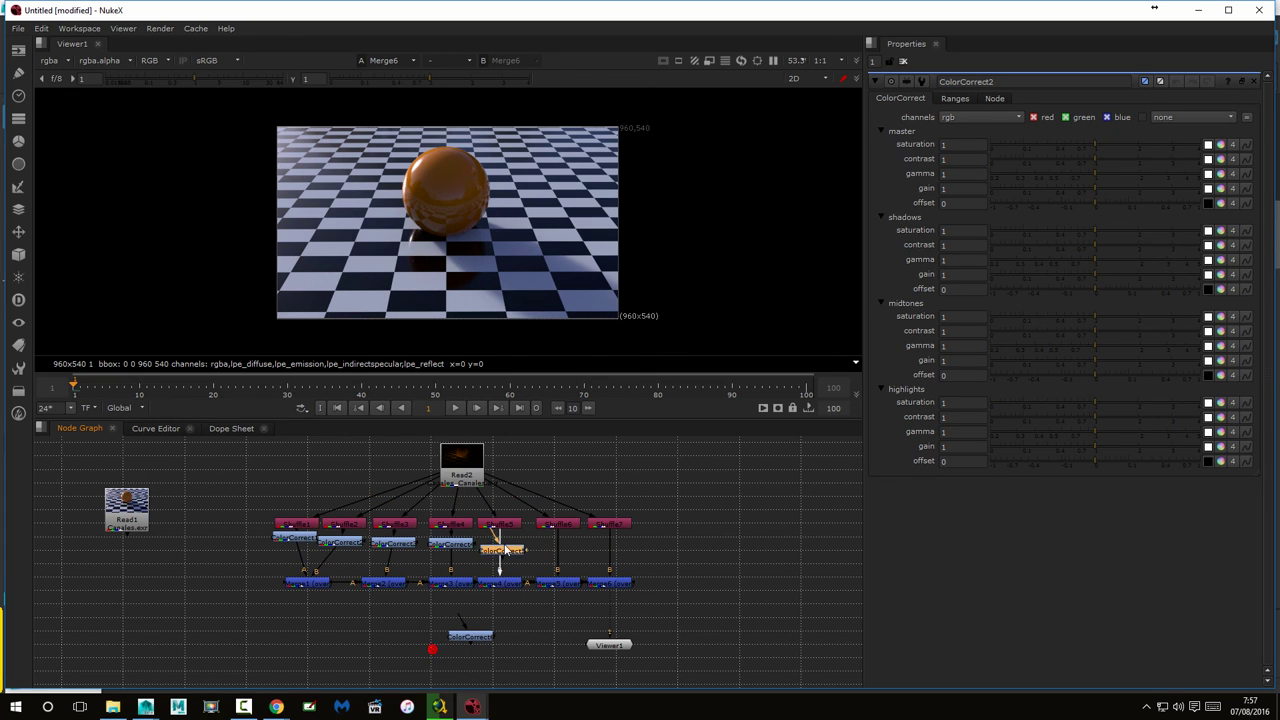
# Drop the last ColorCorrect copies onto the sixth and seventh Shuffle passes
pyautogui.click(474, 640)
pyautogui.moveTo(474, 640); pyautogui.dragTo(523, 628)
pyautogui.hotkey('ctrl', 'v')
pyautogui.moveTo(530, 570); pyautogui.dragTo(561, 541)
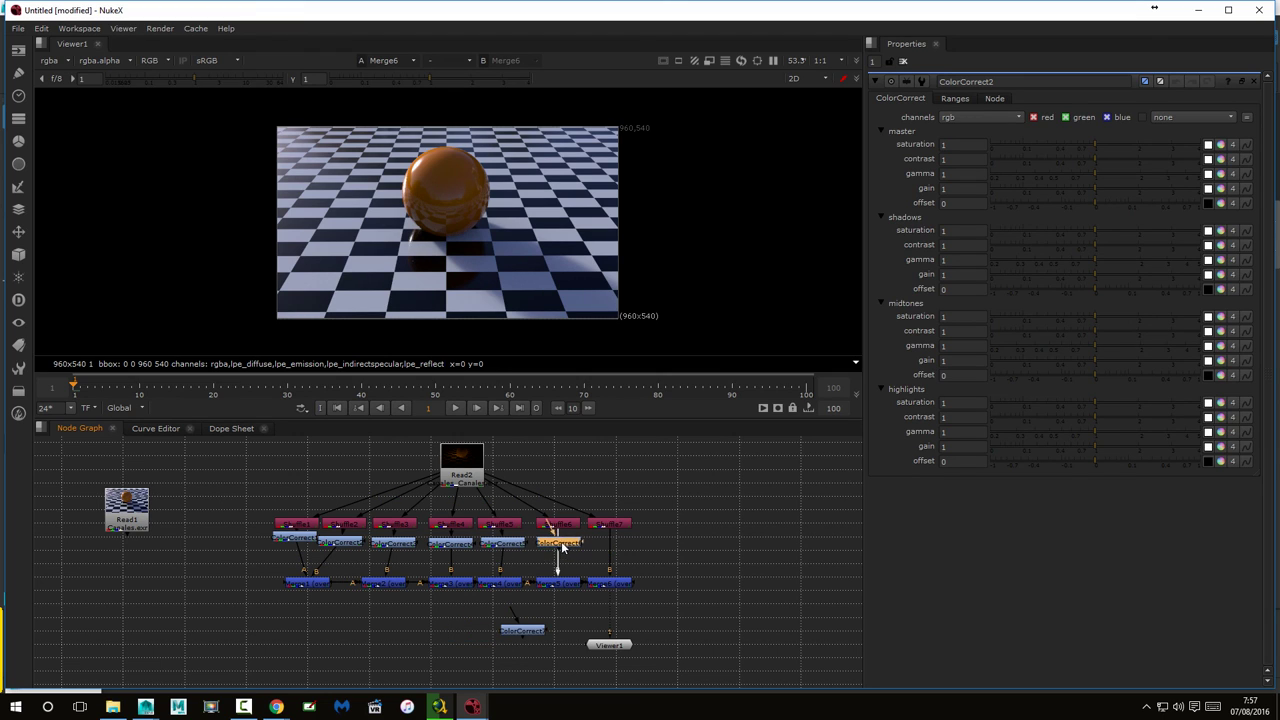
pyautogui.moveTo(532, 622); pyautogui.dragTo(618, 534)
pyautogui.click(703, 553)
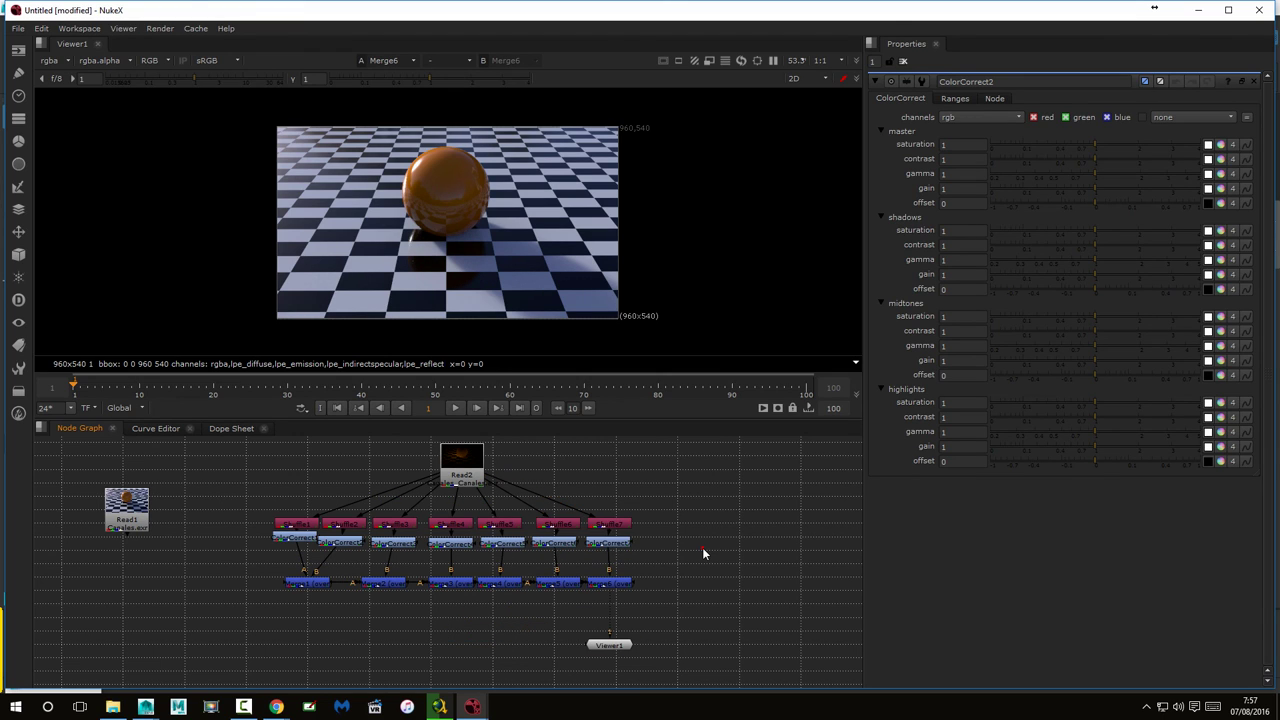
pyautogui.click(302, 538)
# Test master gain on ColorCorrect1–4, dimming the first three passes and boosting the fourth
pyautogui.doubleClick(299, 540)
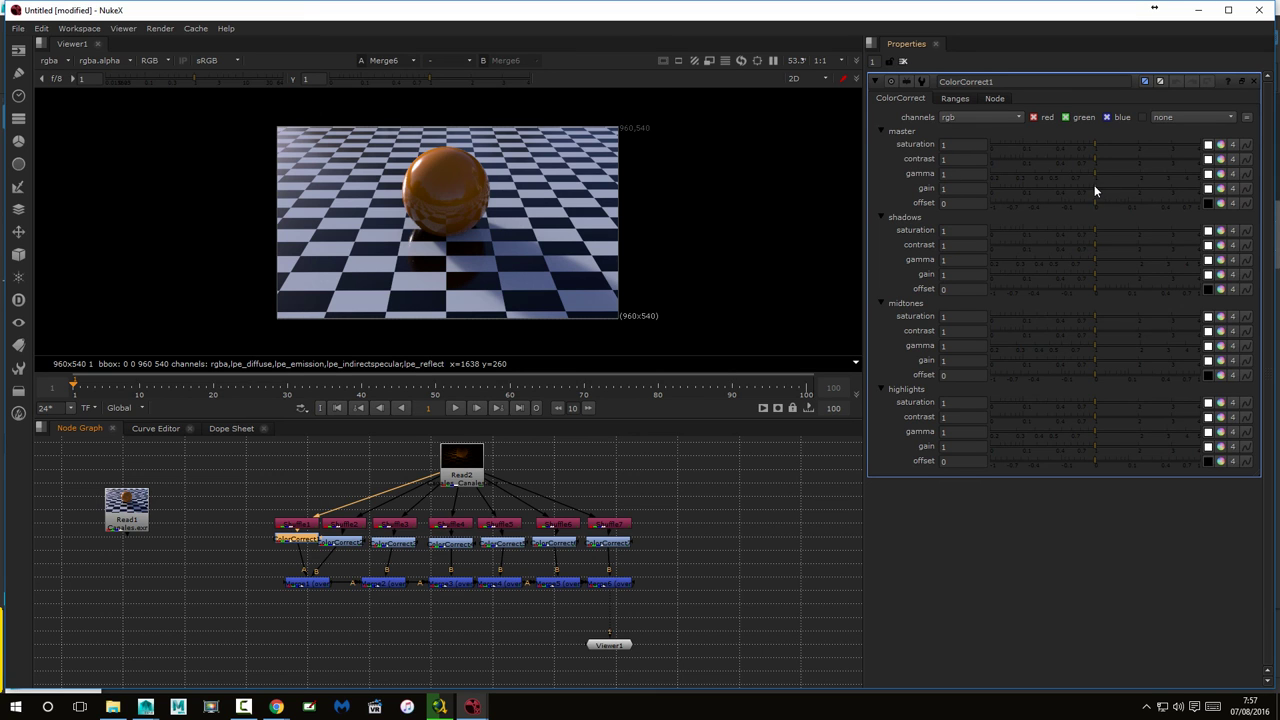
pyautogui.moveTo(1095, 190)
pyautogui.mouseDown()
pyautogui.moveTo(1020, 188)
pyautogui.moveTo(1178, 189)
pyautogui.moveTo(931, 192)
pyautogui.moveTo(1152, 187)
pyautogui.moveTo(1099, 176)
pyautogui.moveTo(1016, 200)
pyautogui.moveTo(1114, 198)
pyautogui.moveTo(952, 215)
pyautogui.moveTo(1094, 196)
pyautogui.mouseUp()
pyautogui.doubleClick(352, 540)
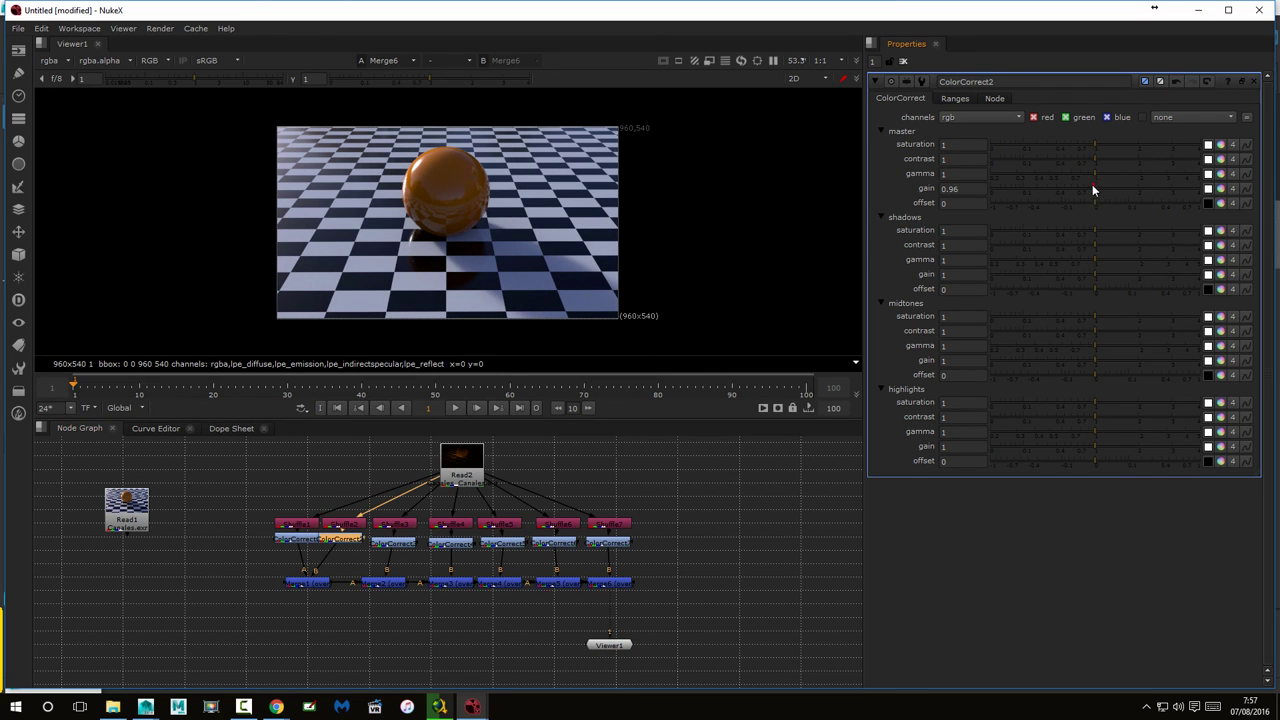
pyautogui.moveTo(1092, 190)
pyautogui.mouseDown()
pyautogui.moveTo(913, 203)
pyautogui.moveTo(1107, 192)
pyautogui.mouseUp()
pyautogui.doubleClick(399, 549)
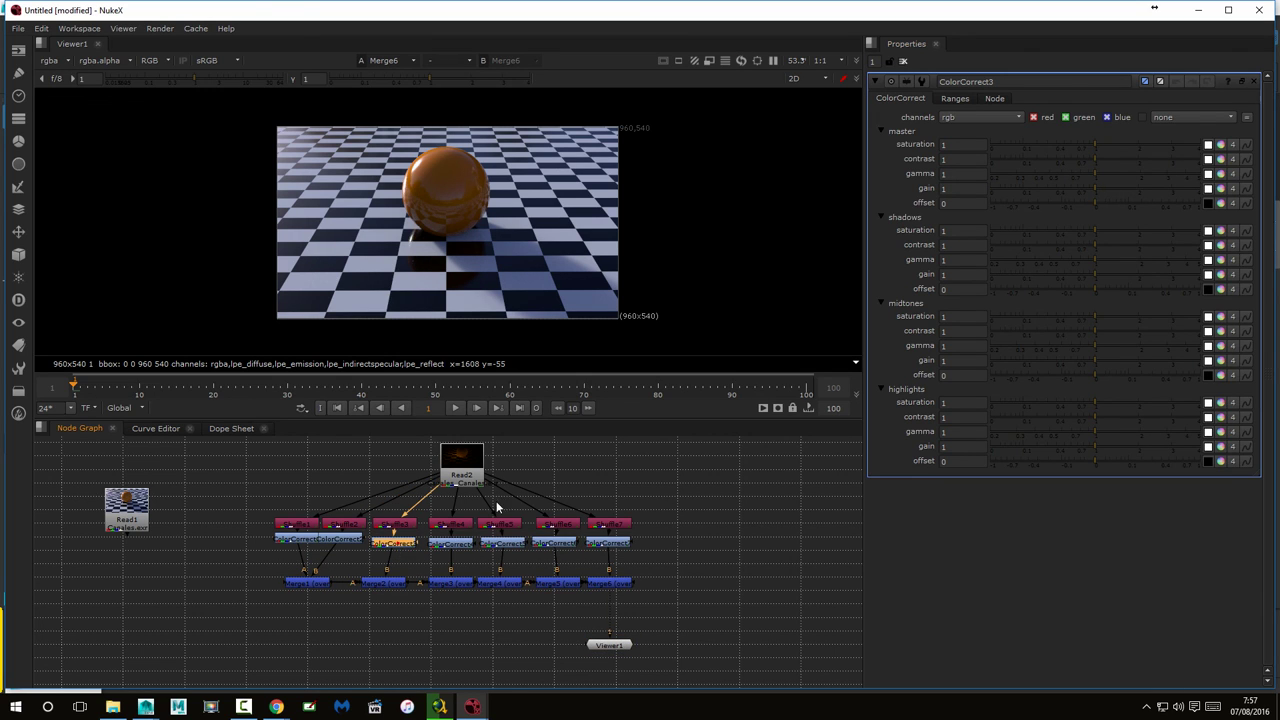
pyautogui.moveTo(1095, 186)
pyautogui.mouseDown()
pyautogui.moveTo(1024, 192)
pyautogui.moveTo(1095, 193)
pyautogui.mouseUp()
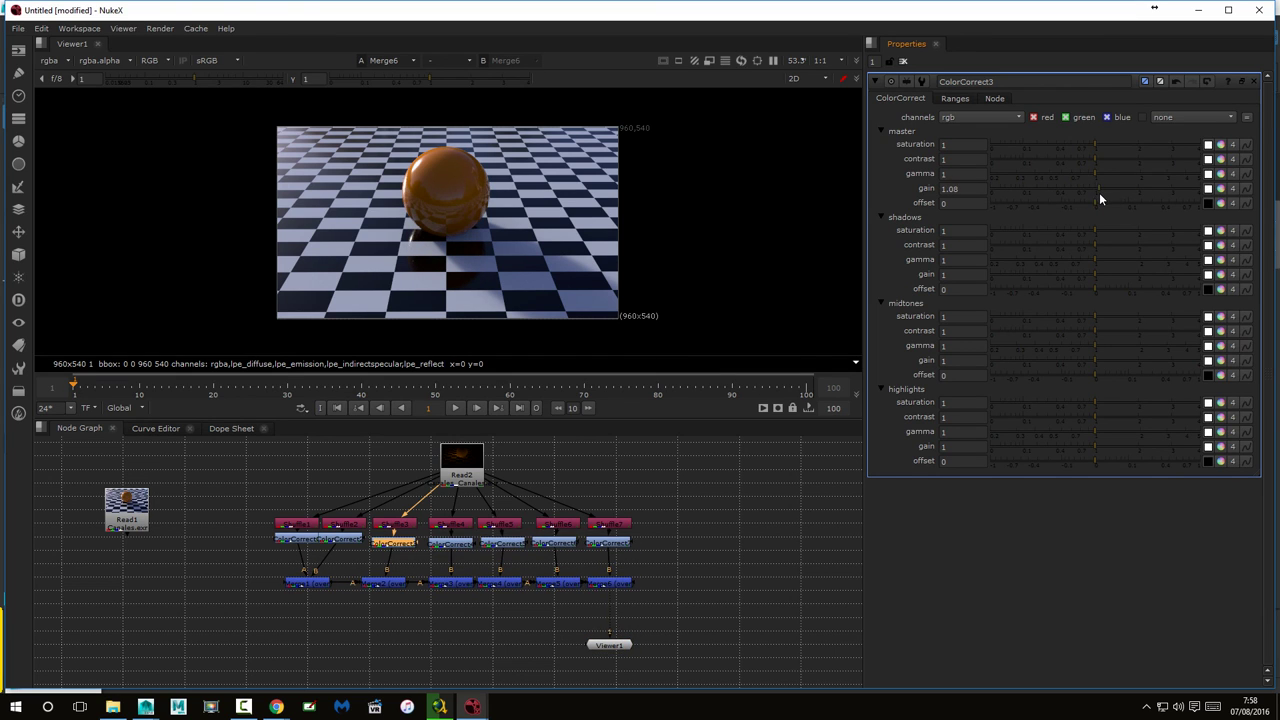
pyautogui.doubleClick(450, 542)
pyautogui.moveTo(1094, 187); pyautogui.dragTo(1096, 201)
pyautogui.doubleClick(507, 545)
pyautogui.moveTo(1094, 187); pyautogui.dragTo(1095, 195)
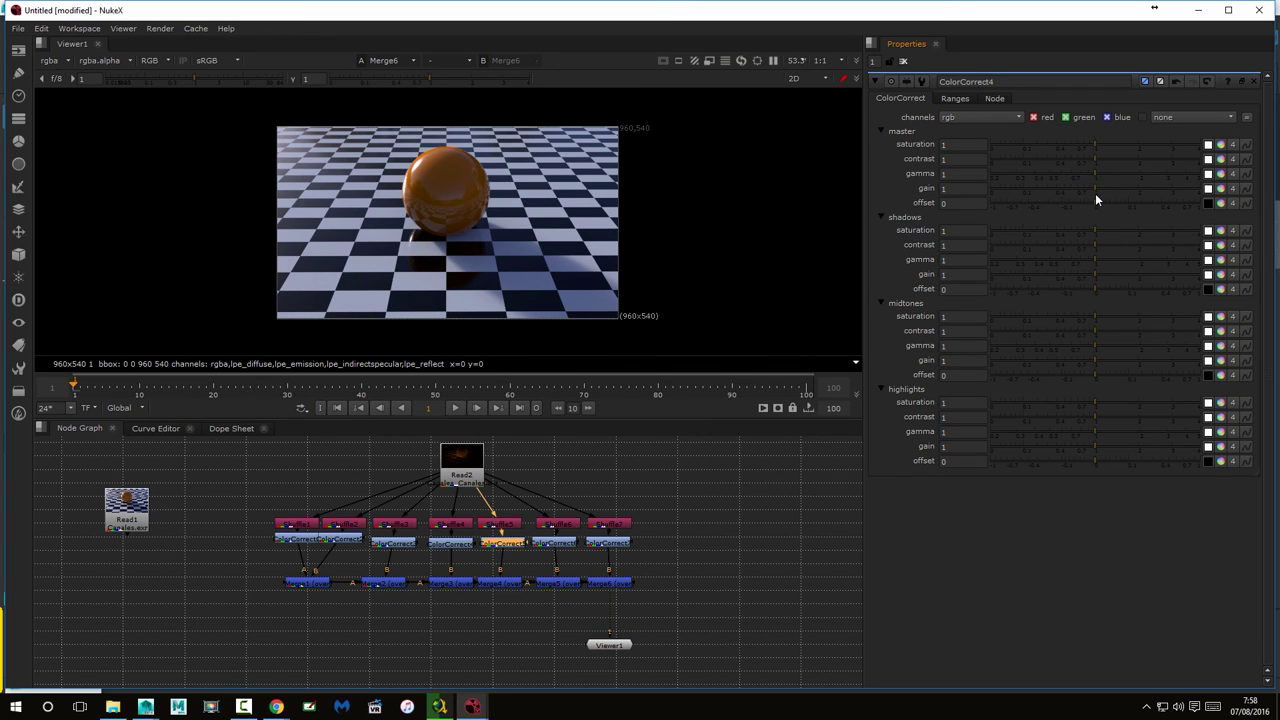